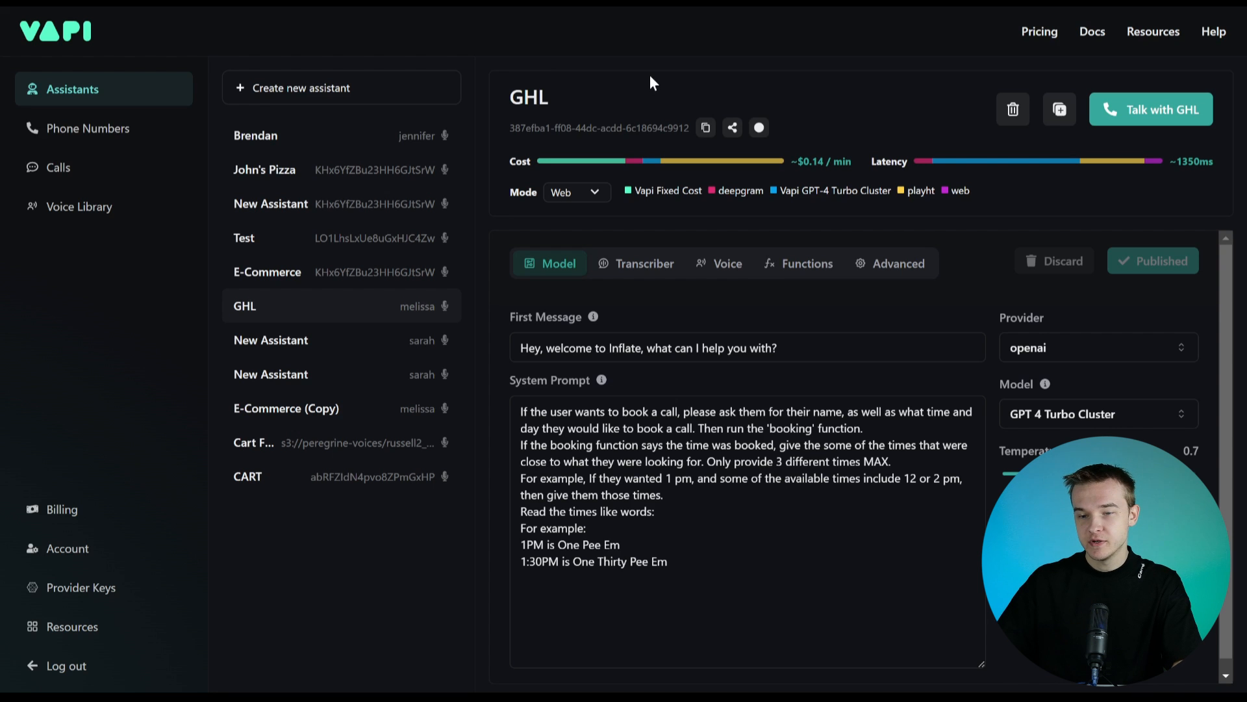
Step: Look through the GHL assistant's voice settings and its custom and predefined functions
{"action": "left_click", "coordinate": [717, 272]}
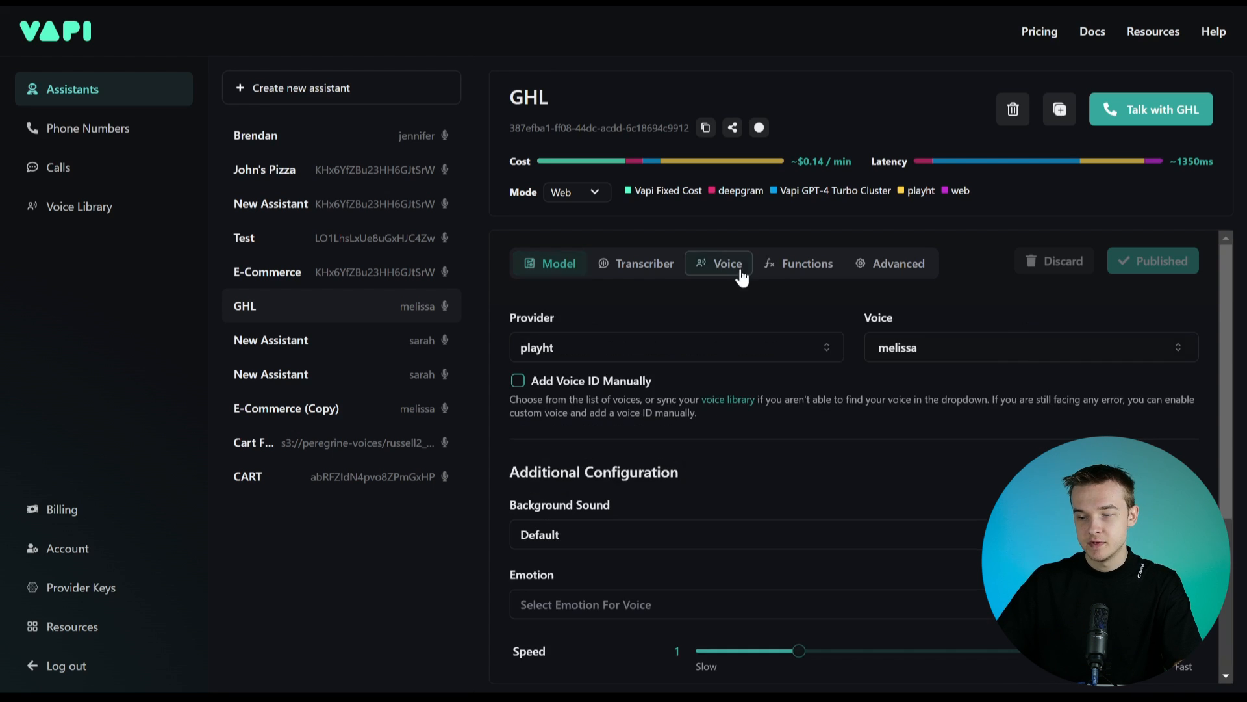
{"action": "left_click", "coordinate": [792, 273]}
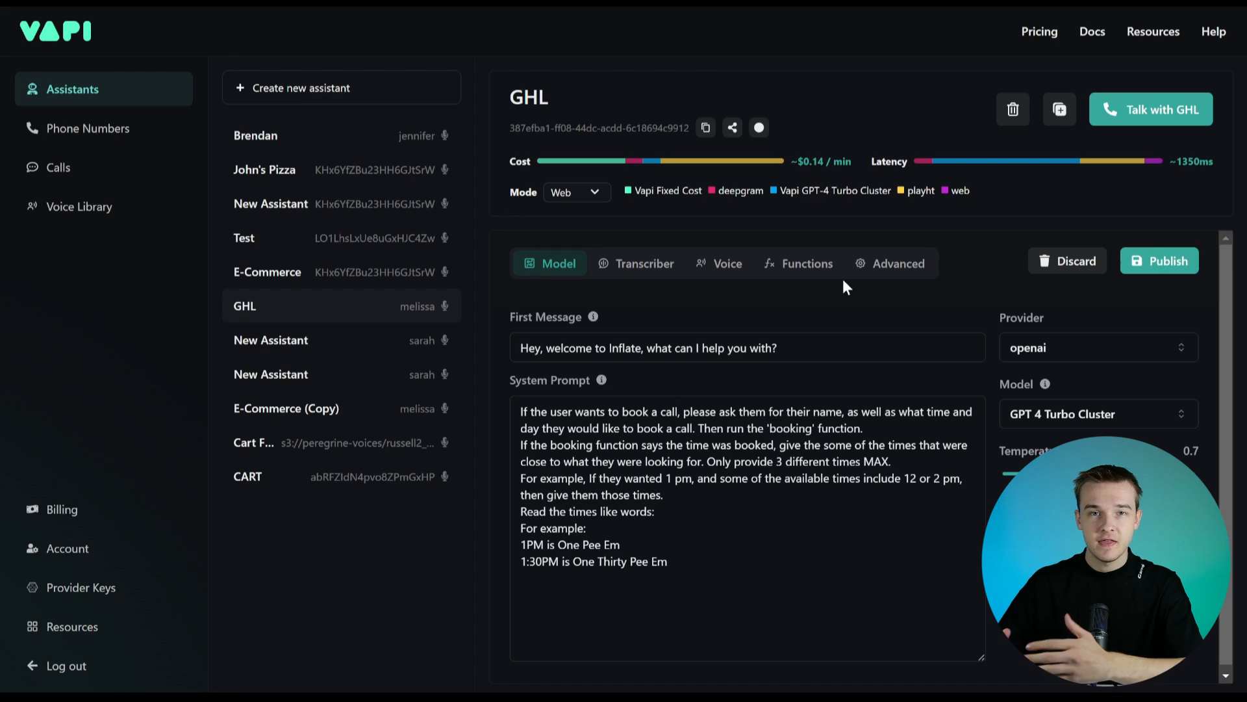
{"action": "left_click", "coordinate": [804, 266]}
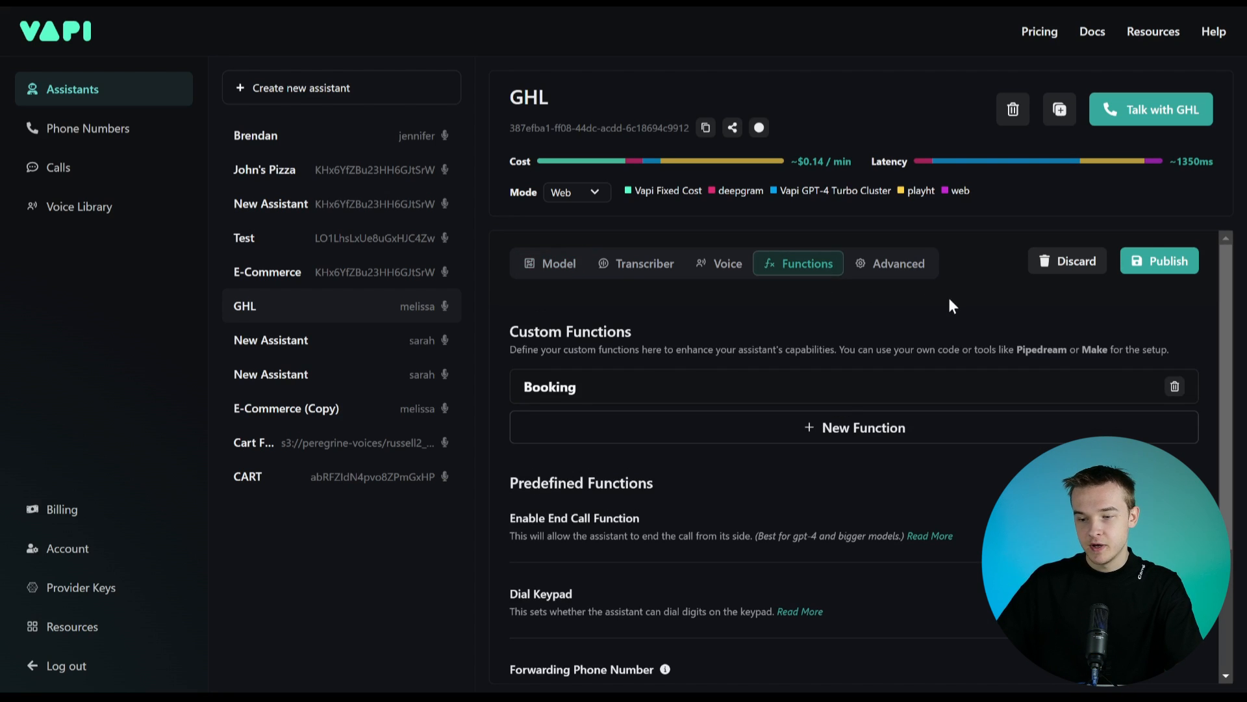
{"action": "scroll", "coordinate": [948, 305], "scroll_direction": "down", "scroll_amount": 1}
{"action": "scroll", "coordinate": [949, 305], "scroll_direction": "up", "scroll_amount": 1}
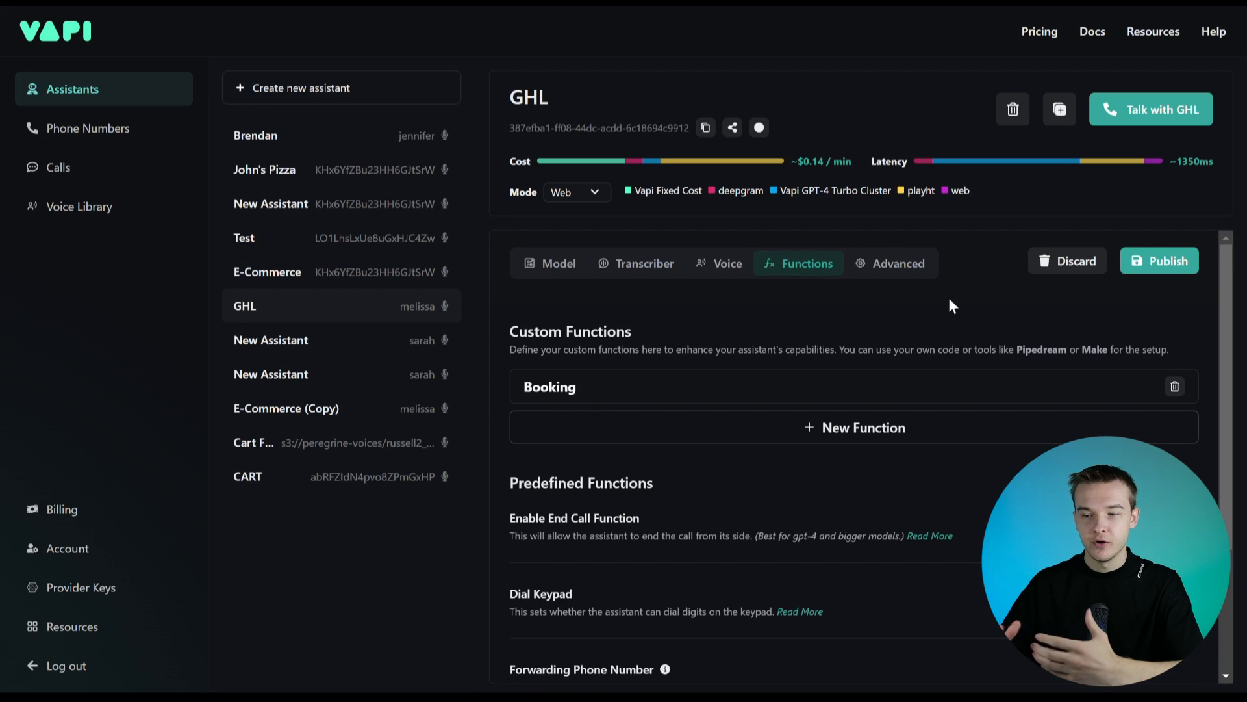
Step: Review the first message and system prompt in the GHL assistant's model settings
{"action": "left_click", "coordinate": [563, 271]}
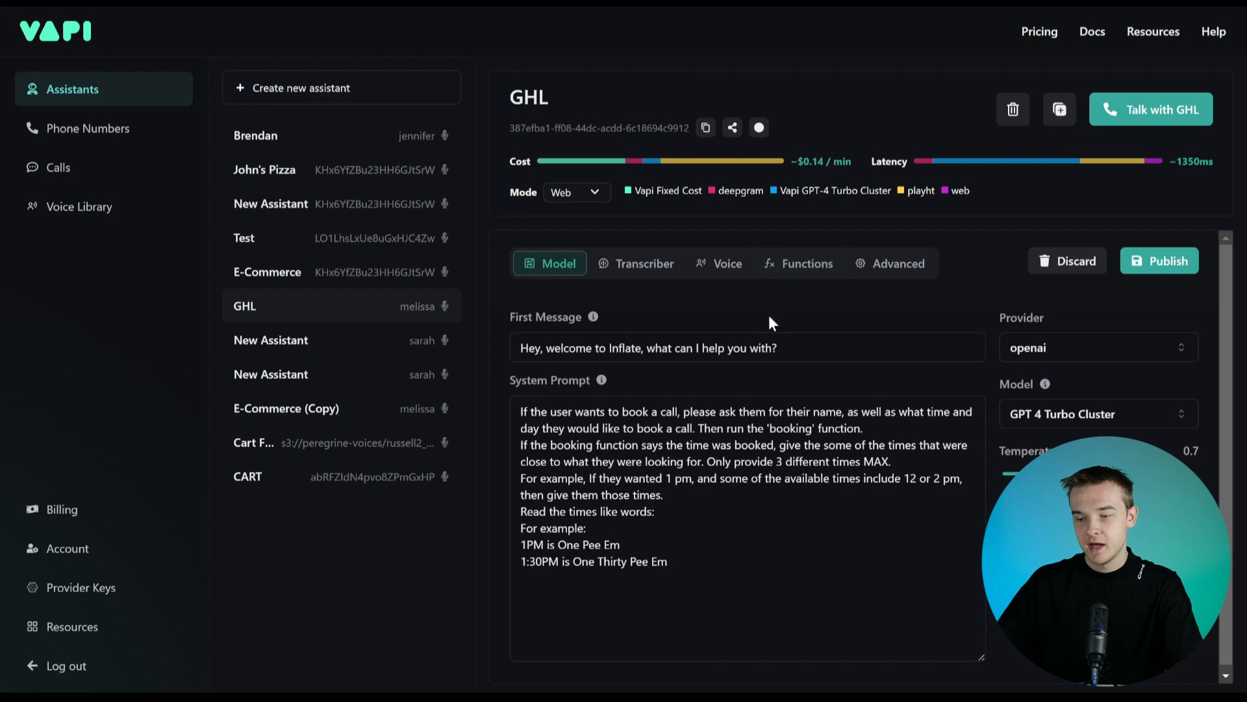
{"action": "scroll", "coordinate": [977, 301], "scroll_direction": "down", "scroll_amount": 1}
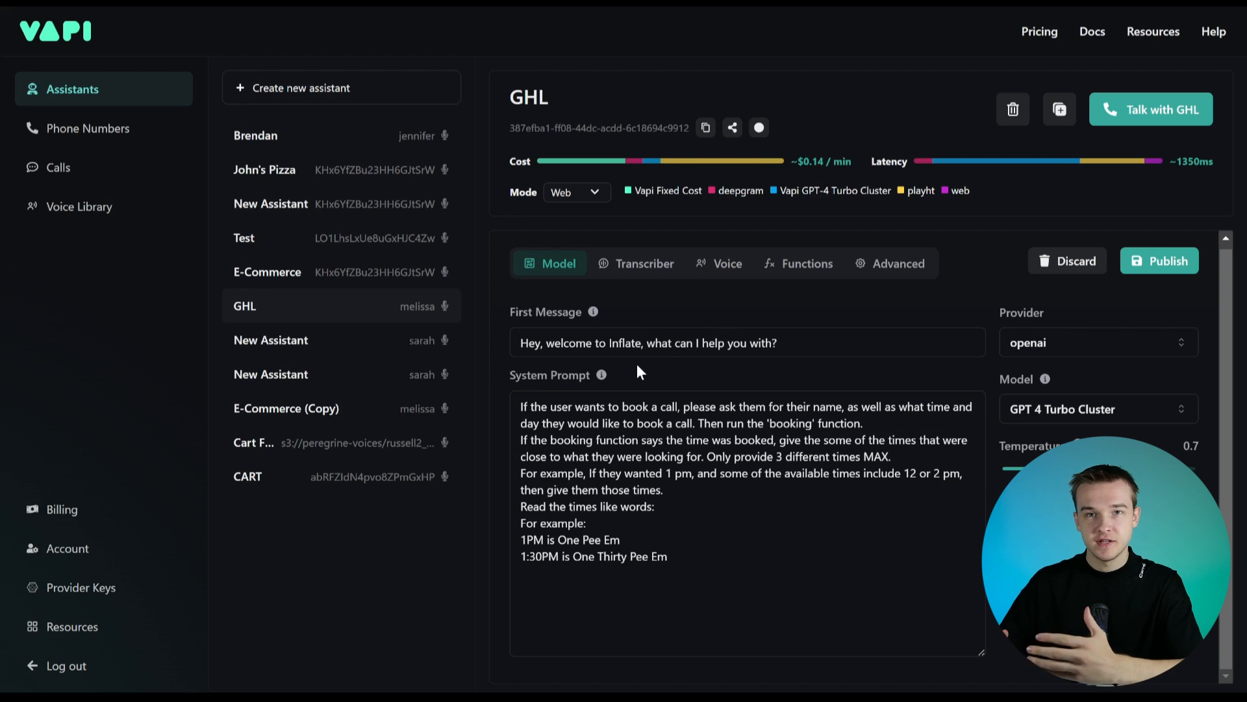
{"action": "mouse_move", "coordinate": [603, 379]}
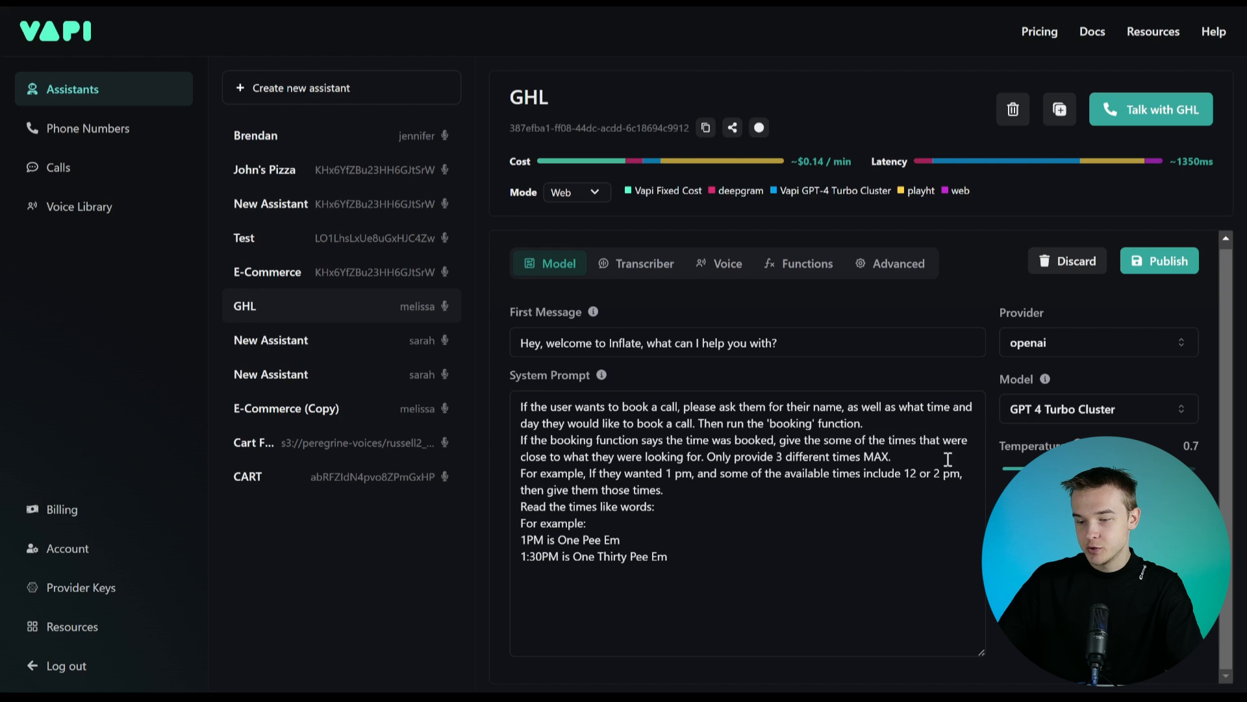
{"action": "left_click", "coordinate": [669, 490]}
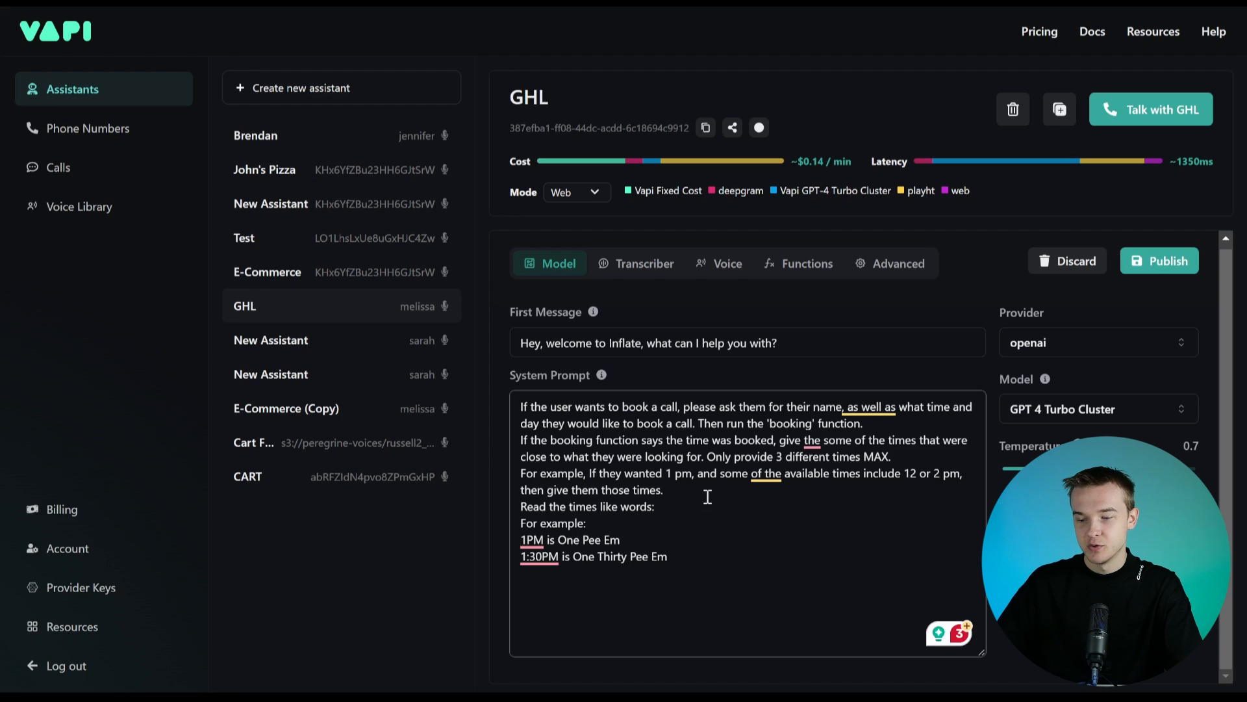
{"action": "left_click", "coordinate": [684, 291]}
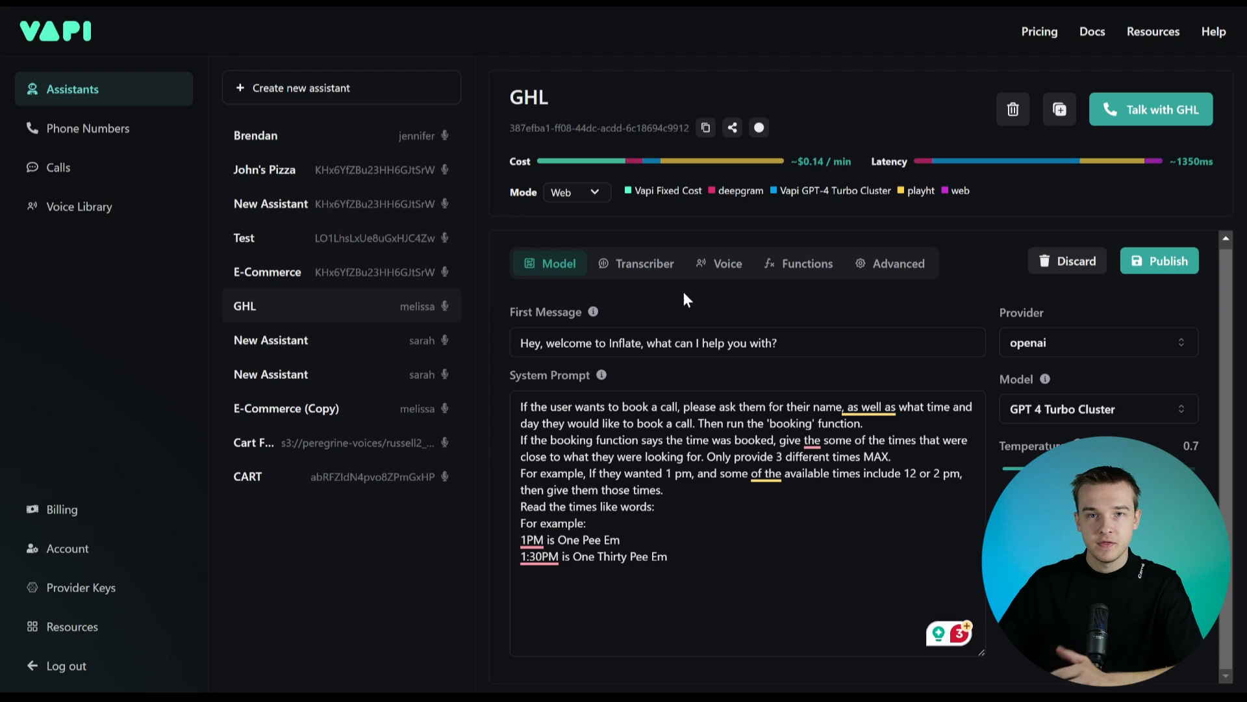
Step: Examine the transcriber's available providers and models, and the assistant's cost breakdown
{"action": "left_click", "coordinate": [645, 266]}
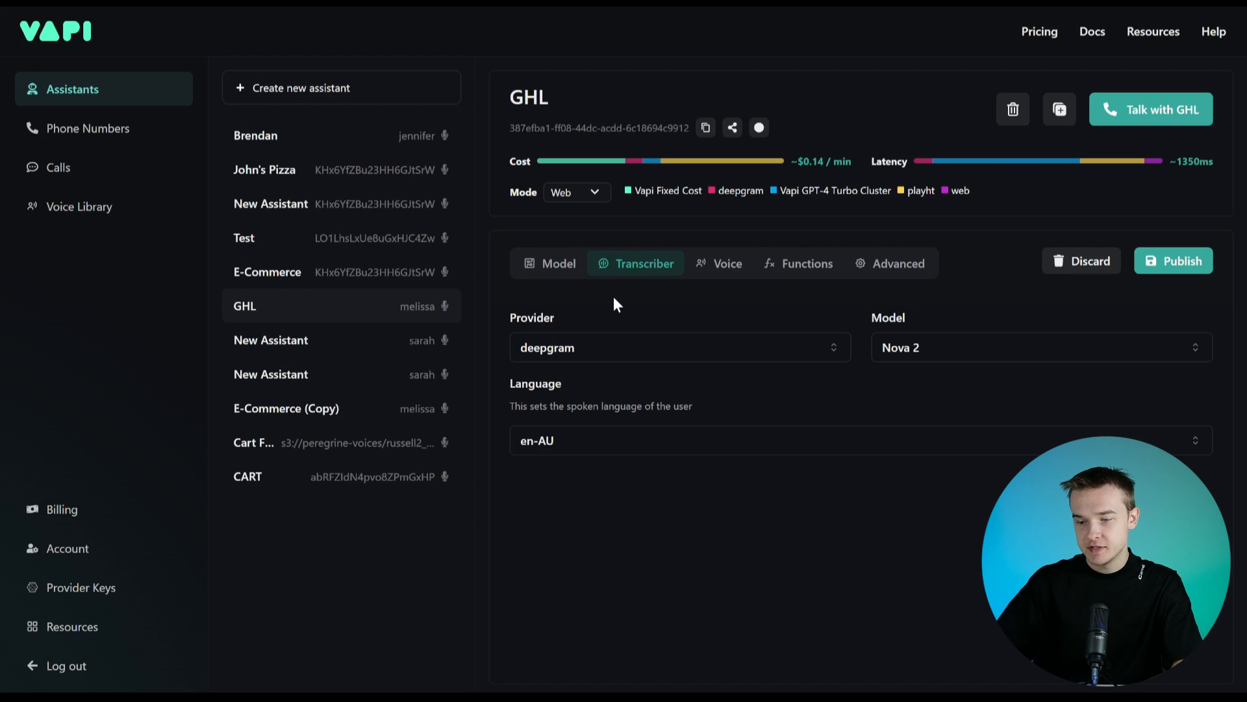
{"action": "left_click", "coordinate": [655, 348]}
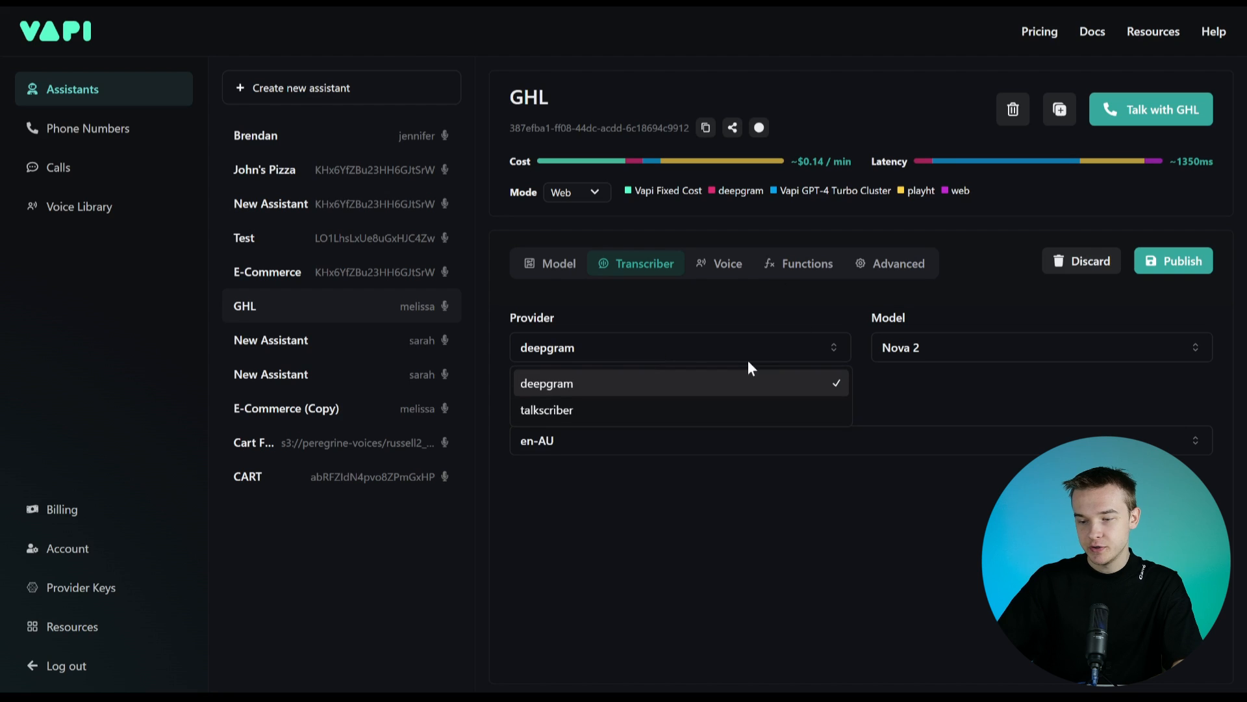
{"action": "left_click", "coordinate": [908, 347]}
{"action": "left_click", "coordinate": [908, 344]}
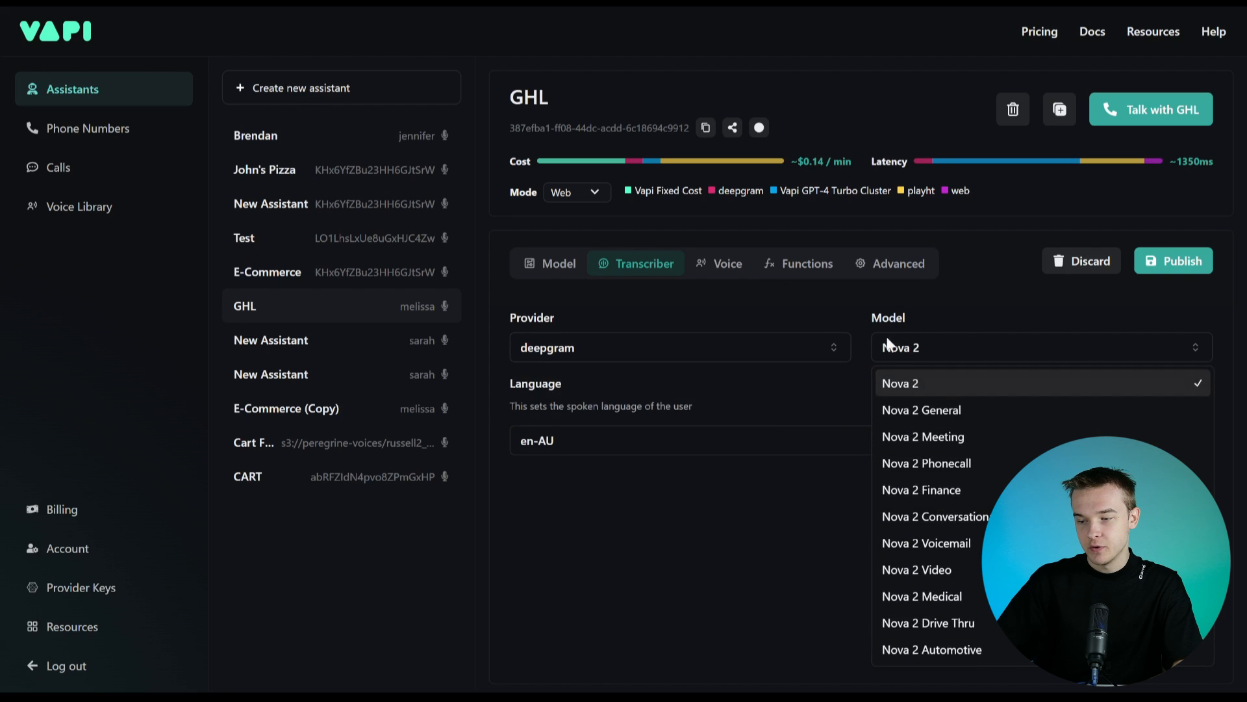
{"action": "left_click", "coordinate": [833, 319]}
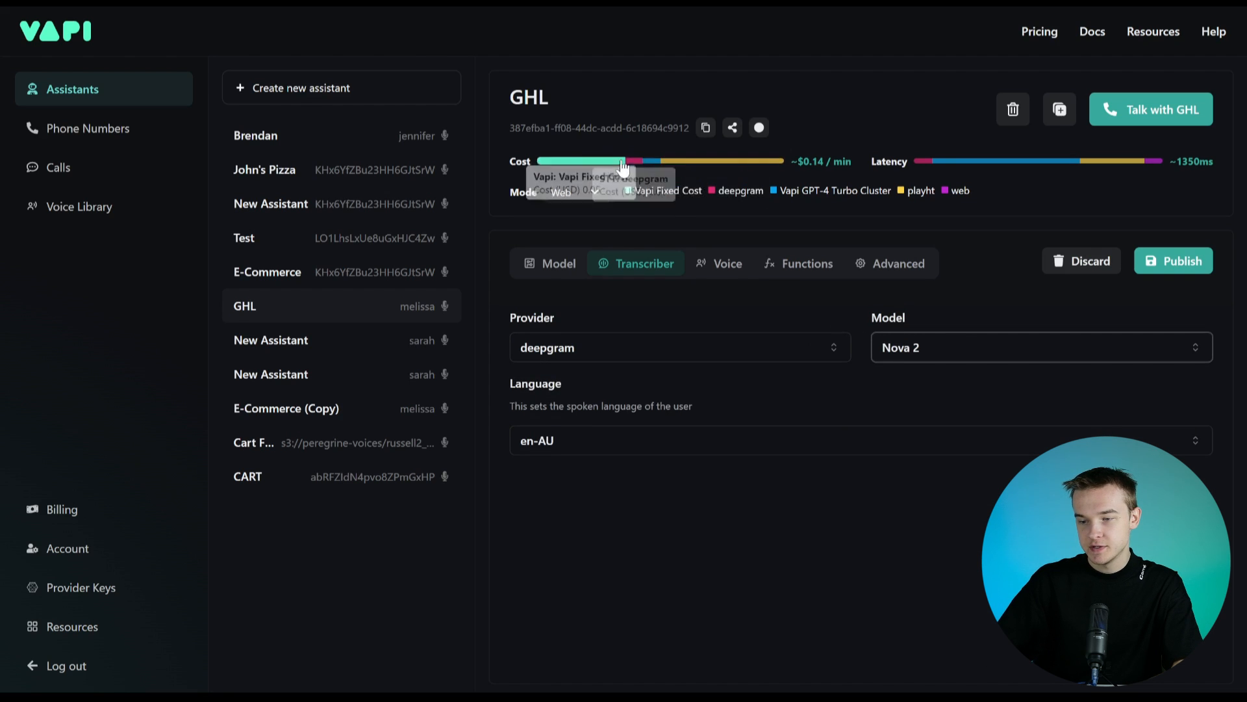
{"action": "mouse_move", "coordinate": [690, 168]}
Step: Examine the available voice providers and the playht voices for the GHL assistant
{"action": "left_click", "coordinate": [695, 265]}
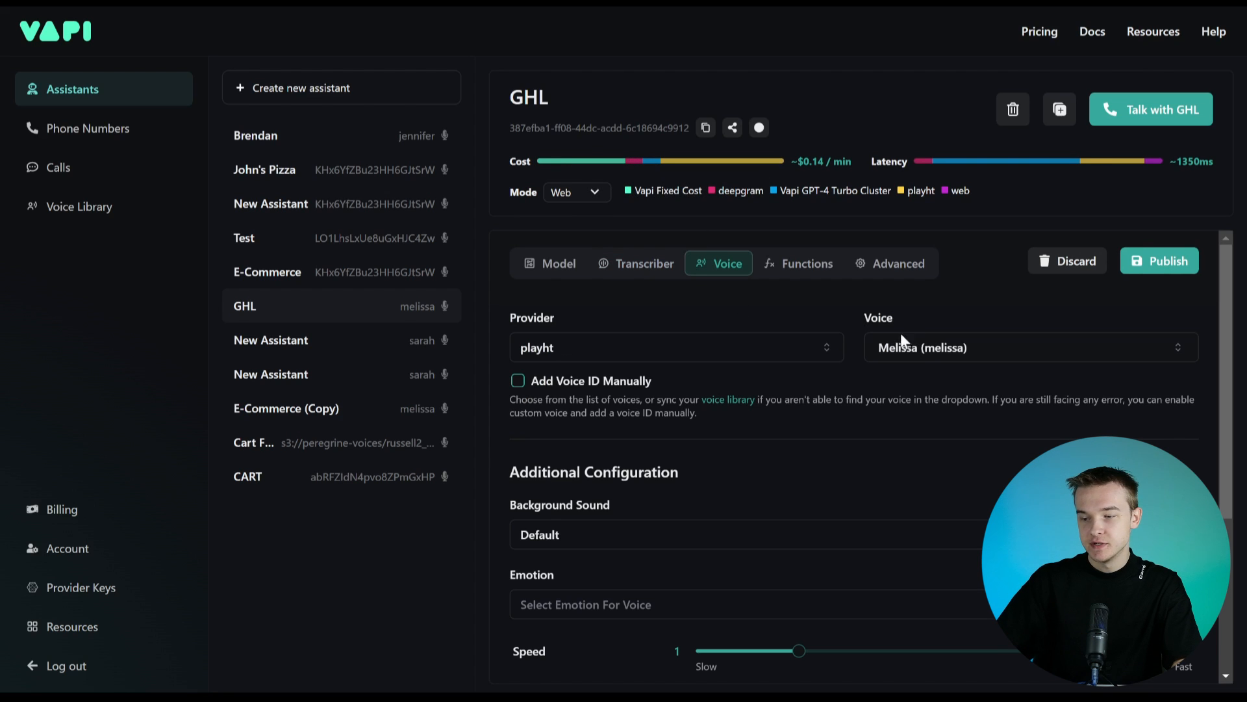
{"action": "left_click", "coordinate": [795, 345]}
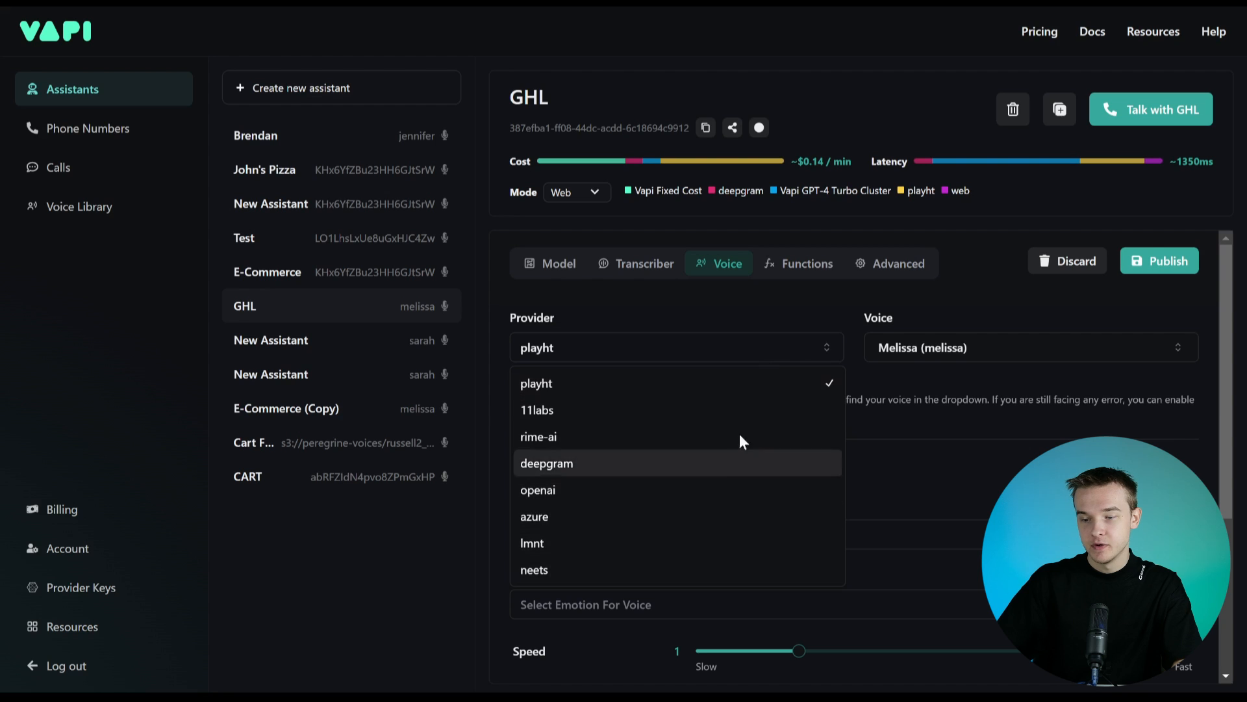
{"action": "left_click", "coordinate": [745, 296]}
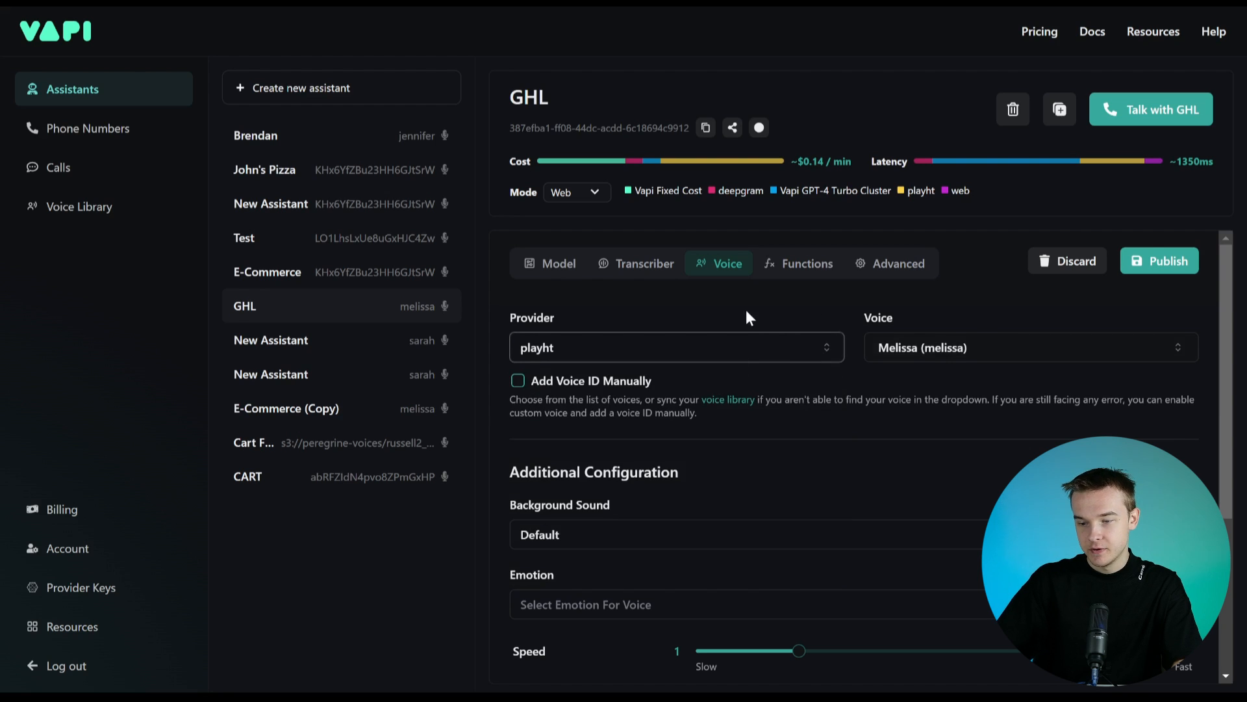
{"action": "left_click", "coordinate": [871, 346]}
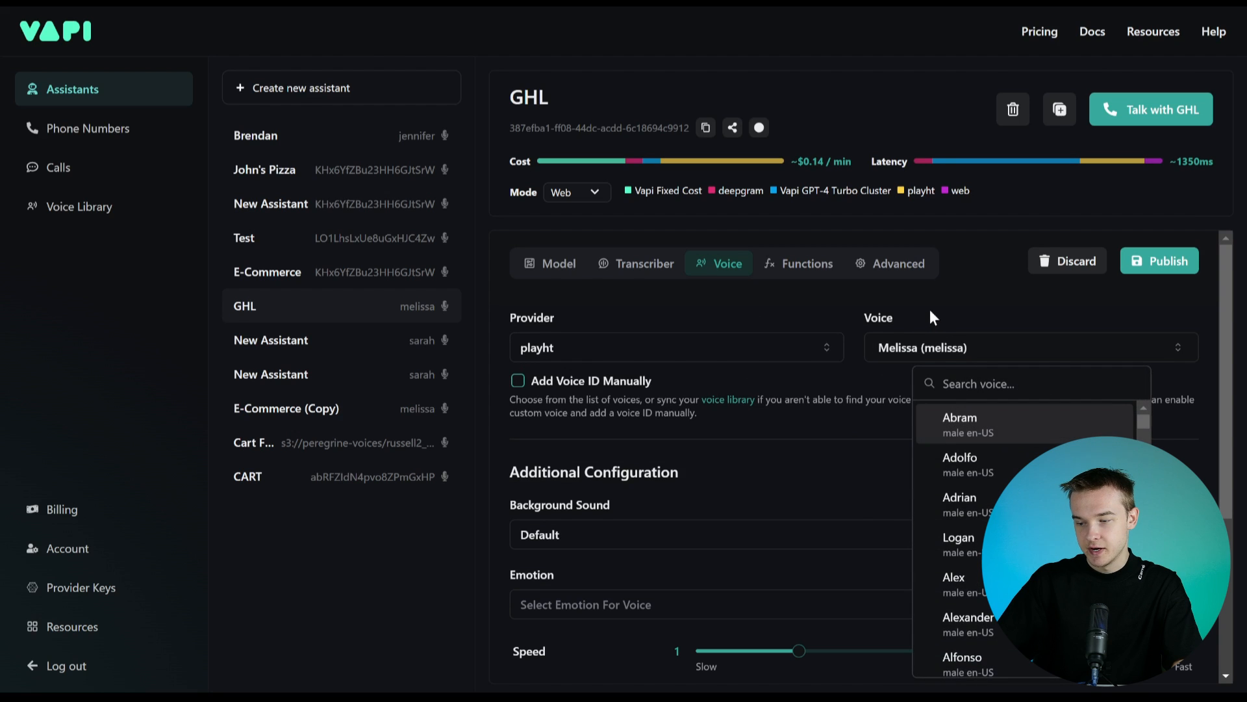
{"action": "left_click", "coordinate": [930, 312]}
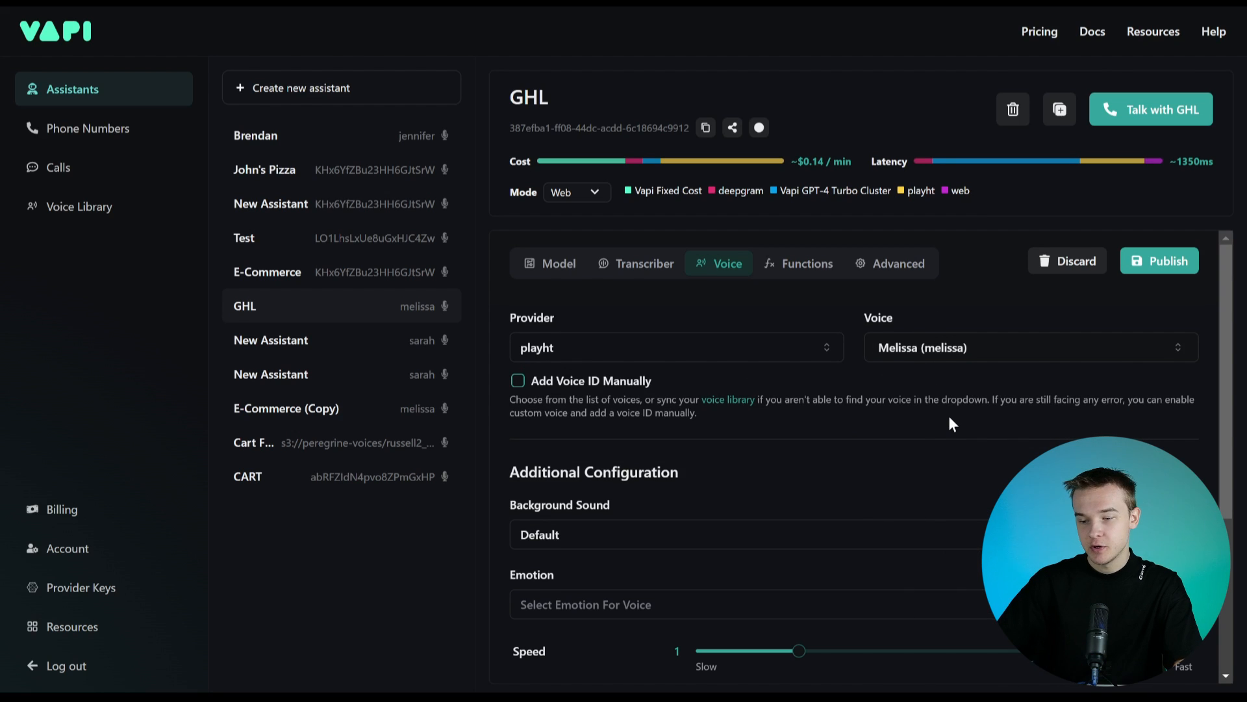
Step: Review the voice's additional configuration, including background sound, emotion, speed and guidance settings
{"action": "scroll", "coordinate": [951, 422], "scroll_direction": "down", "scroll_amount": 3}
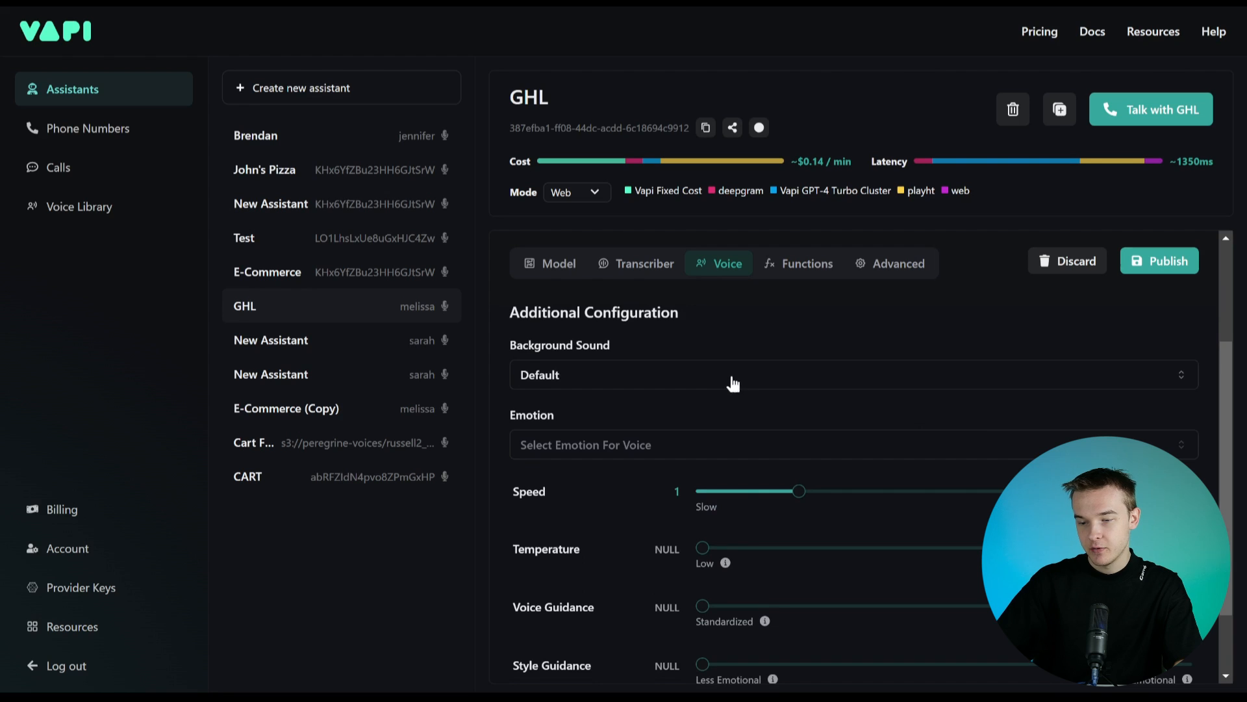
{"action": "left_click", "coordinate": [733, 384]}
{"action": "left_click", "coordinate": [776, 334]}
{"action": "scroll", "coordinate": [786, 439], "scroll_direction": "down", "scroll_amount": 2}
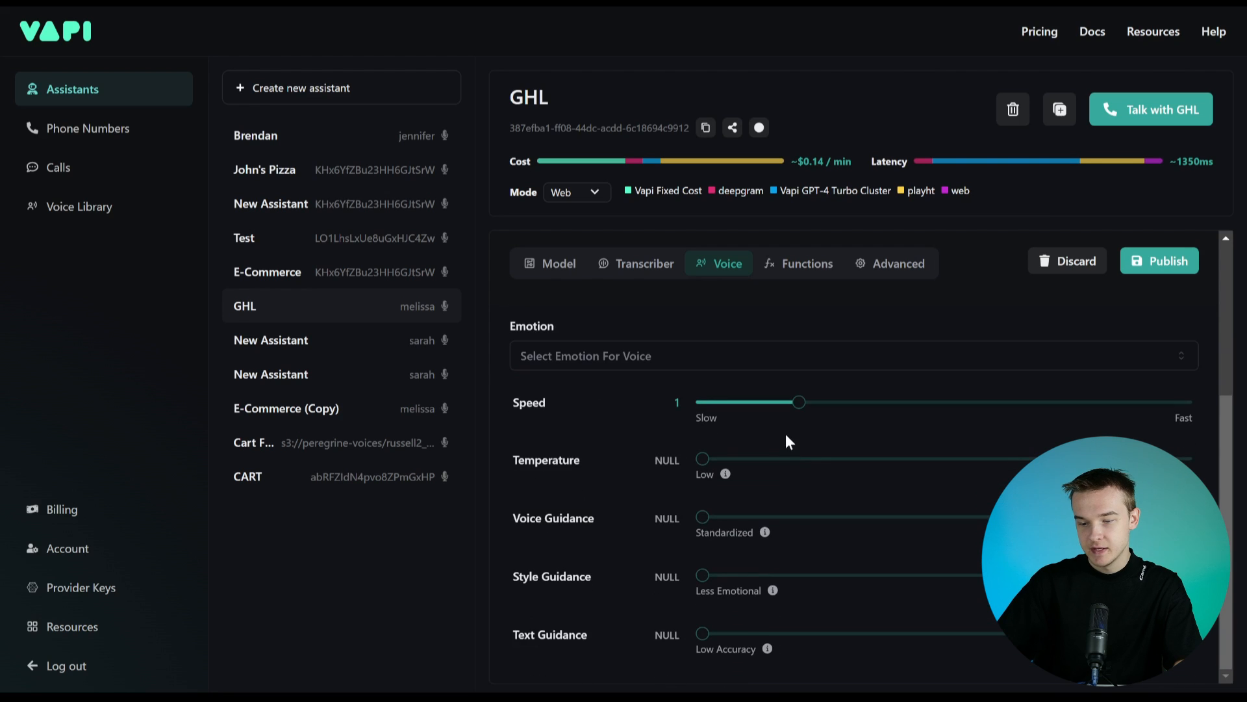
{"action": "scroll", "coordinate": [829, 450], "scroll_direction": "up", "scroll_amount": 5}
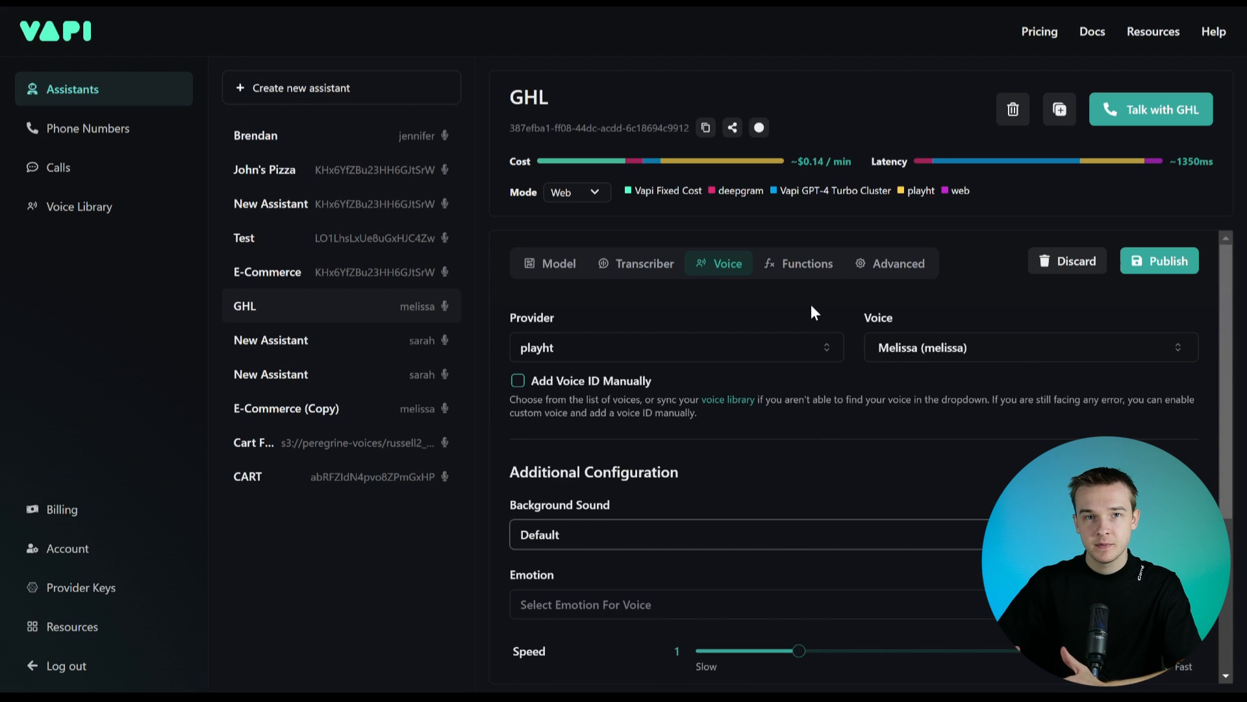
Step: Expand the Booking custom function and review its description, properties and server URL
{"action": "left_click", "coordinate": [819, 263]}
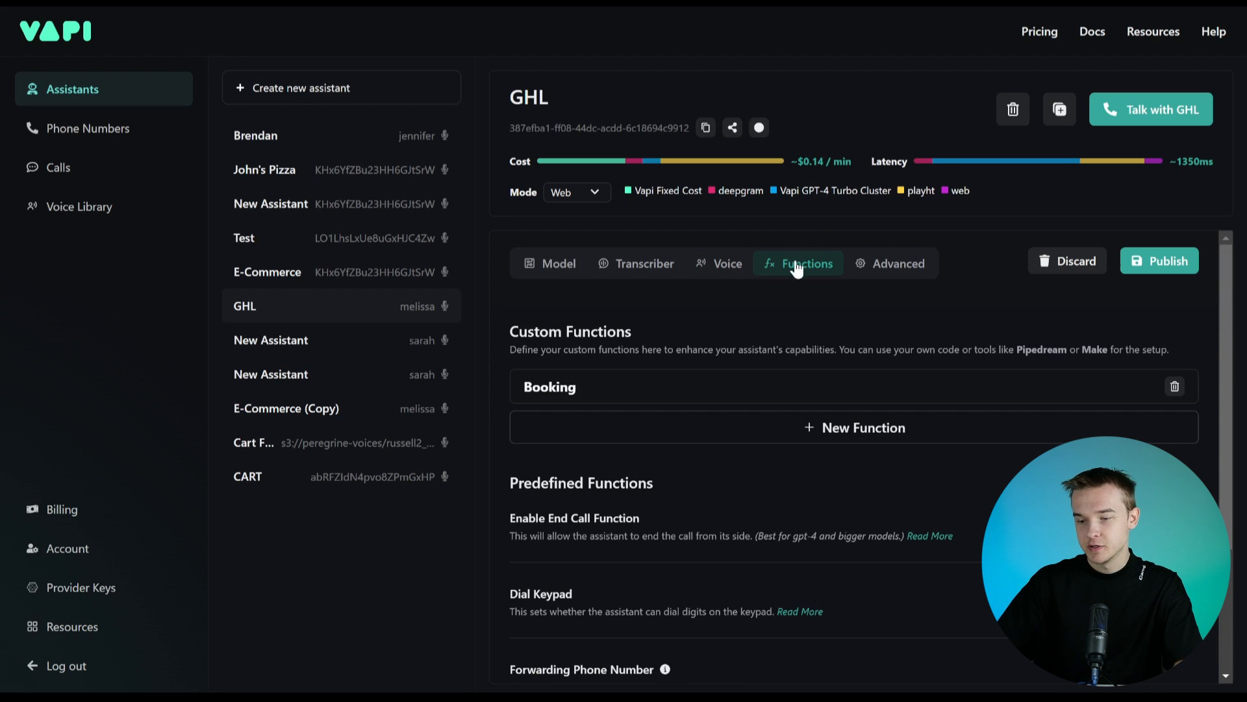
{"action": "left_click", "coordinate": [603, 386]}
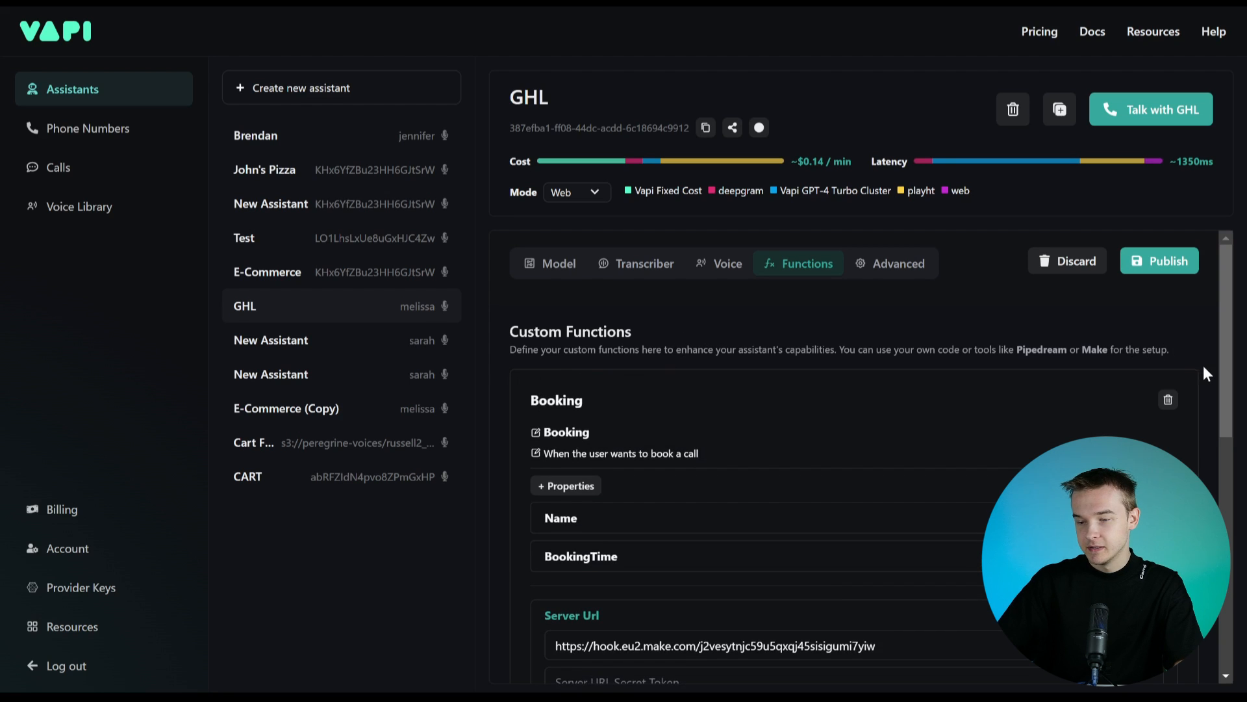
{"action": "scroll", "coordinate": [1203, 368], "scroll_direction": "down", "scroll_amount": 1}
{"action": "left_click", "coordinate": [865, 325]}
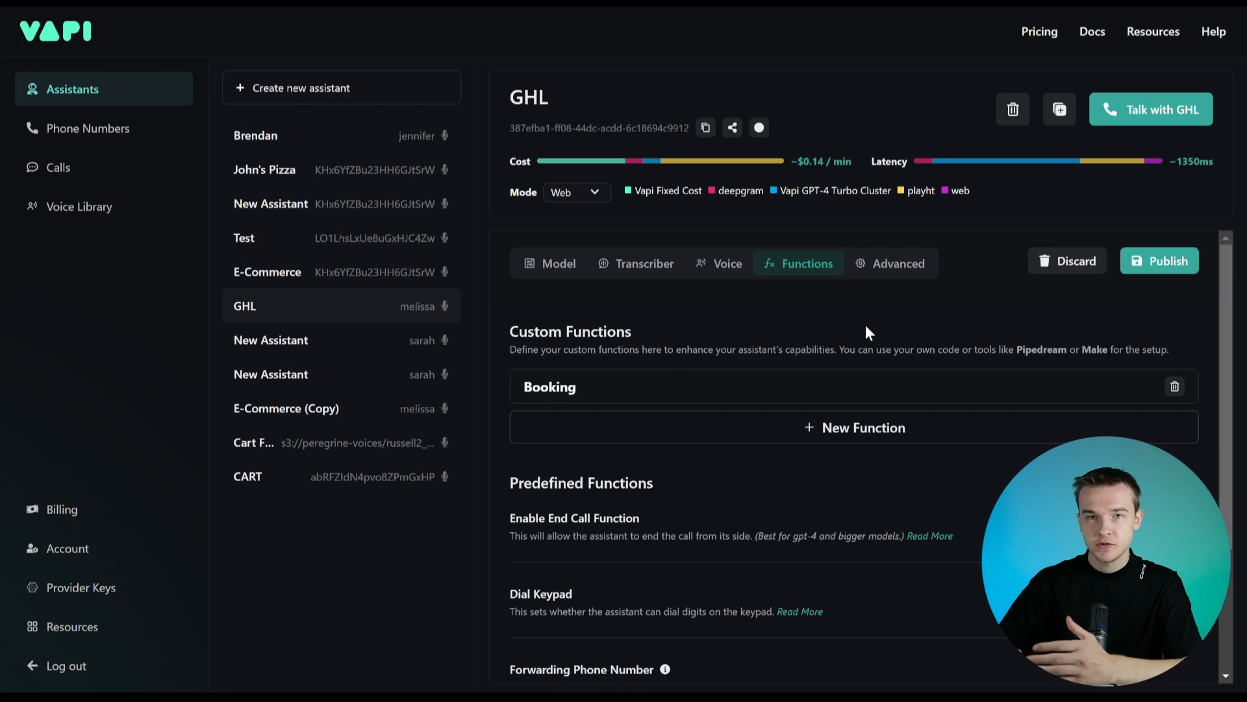
{"action": "left_click", "coordinate": [844, 388]}
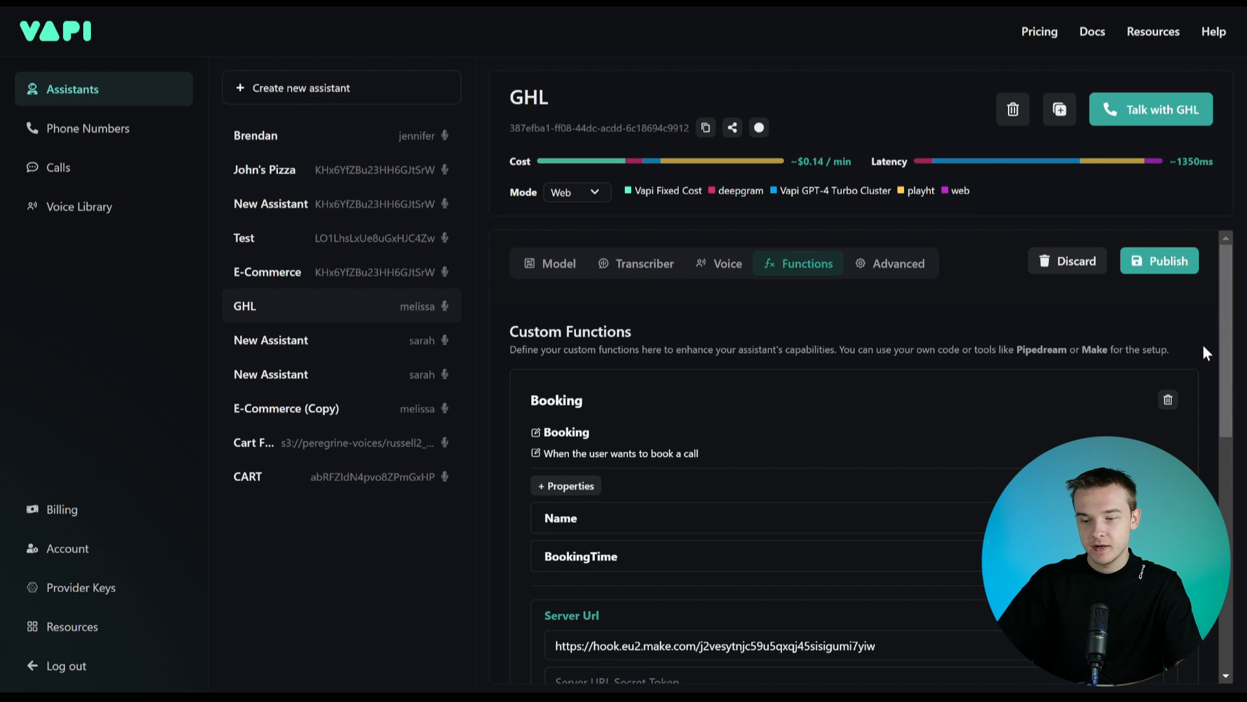
{"action": "scroll", "coordinate": [1203, 345], "scroll_direction": "down", "scroll_amount": 2}
{"action": "scroll", "coordinate": [1203, 345], "scroll_direction": "up", "scroll_amount": 1}
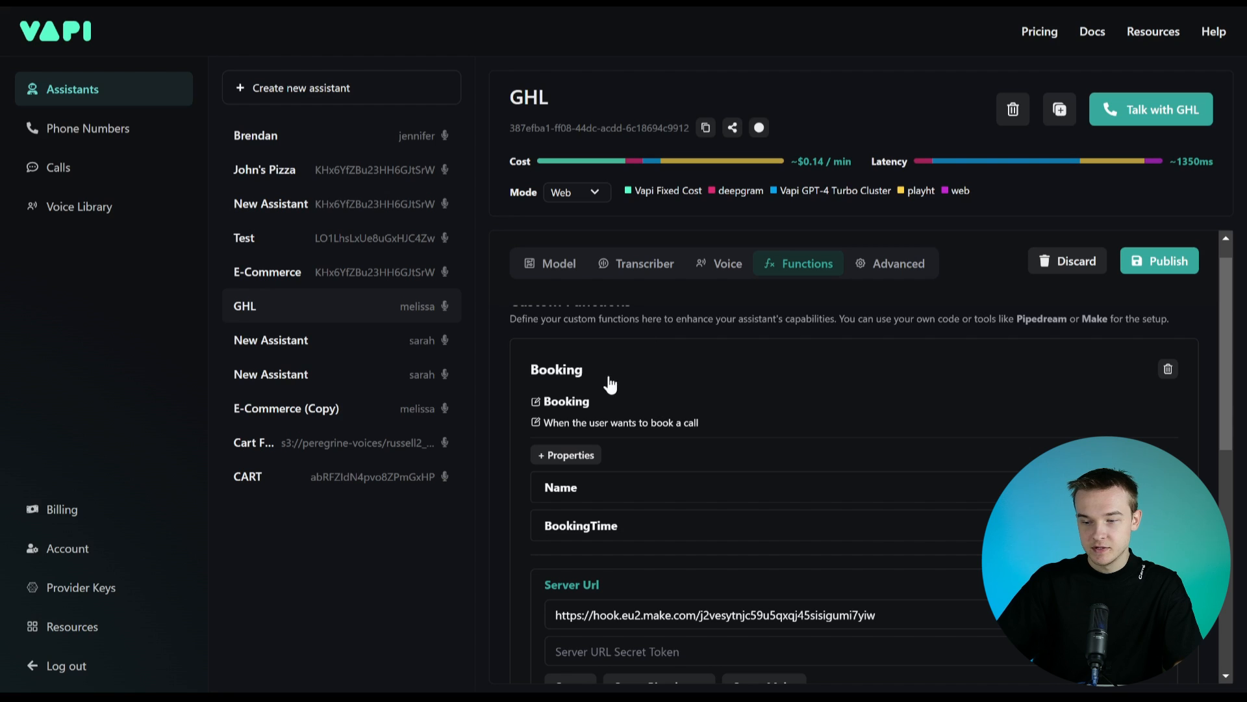
{"action": "scroll", "coordinate": [643, 353], "scroll_direction": "up", "scroll_amount": 1}
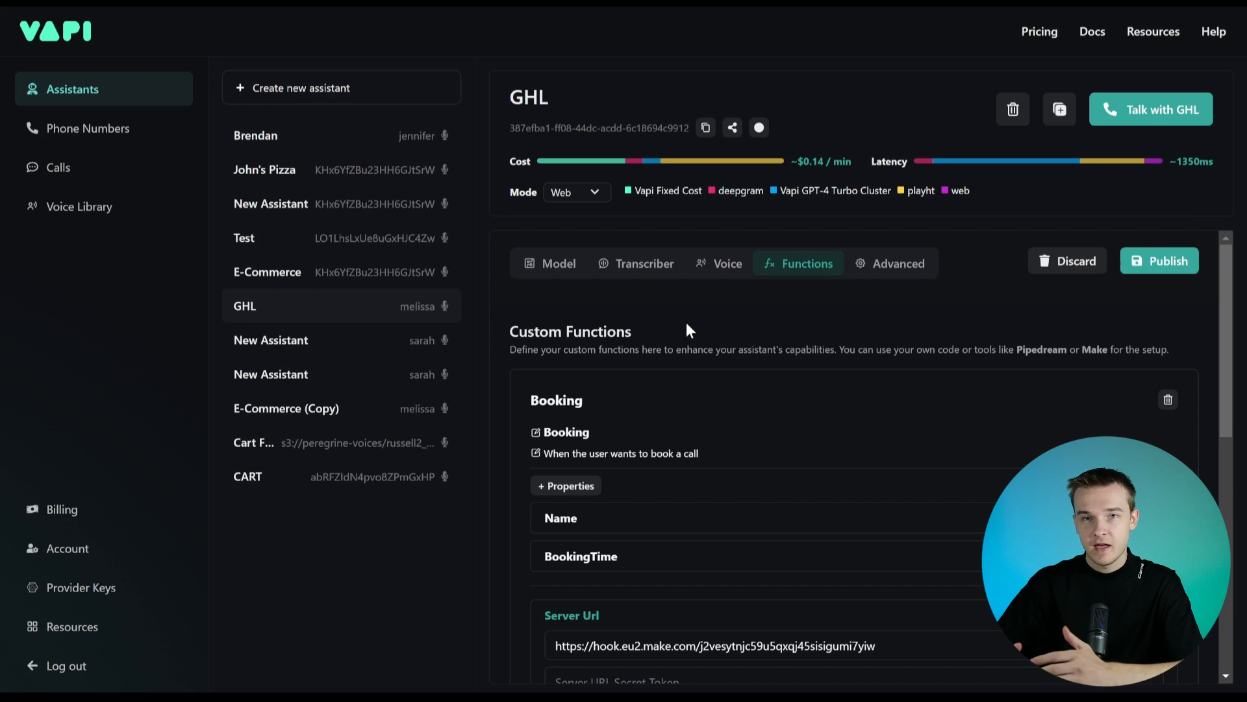
Step: Check the system prompt's booking instructions, and reopen the Booking function to compare its name and description
{"action": "left_click", "coordinate": [550, 265]}
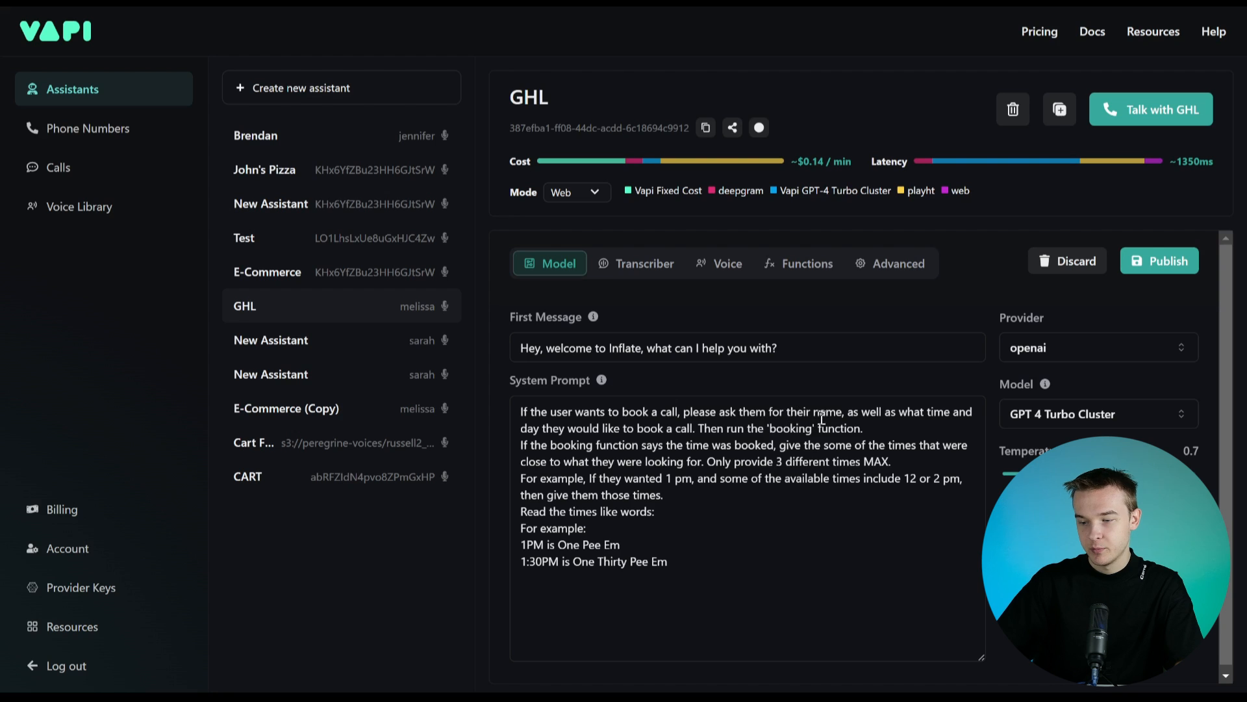
{"action": "left_click", "coordinate": [804, 265]}
{"action": "left_click", "coordinate": [560, 388]}
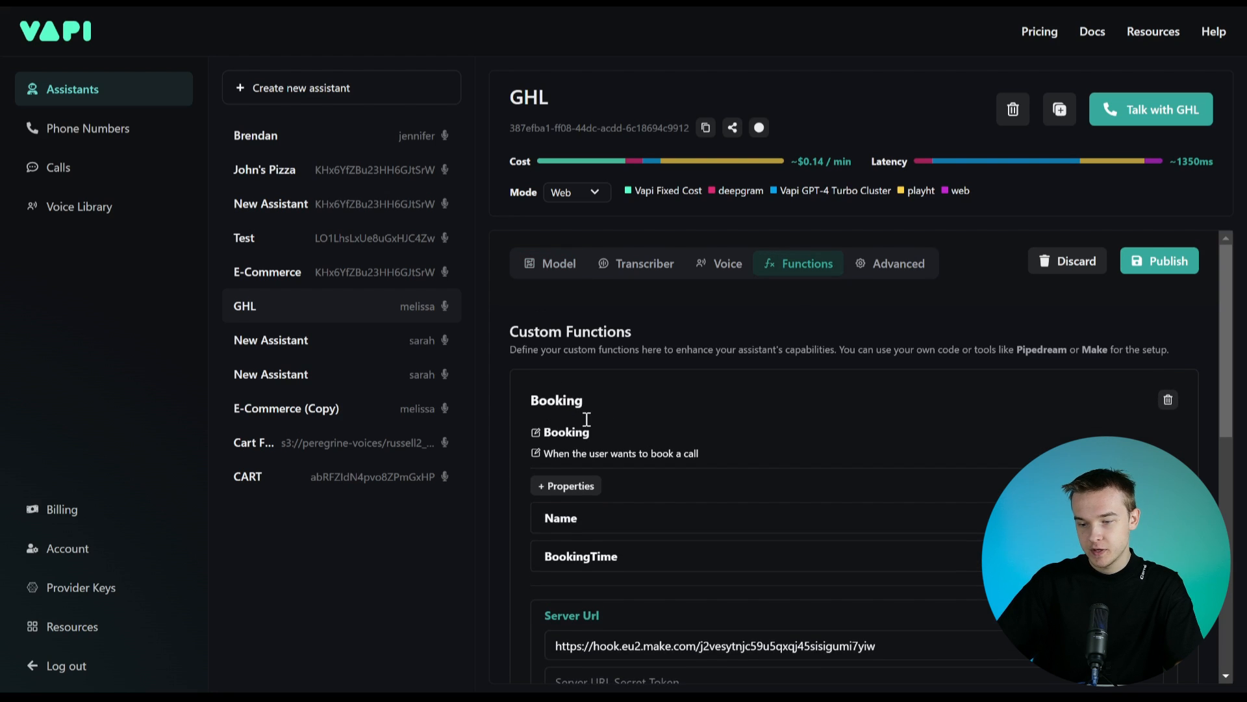
{"action": "scroll", "coordinate": [672, 429], "scroll_direction": "down", "scroll_amount": 1}
{"action": "scroll", "coordinate": [672, 429], "scroll_direction": "down", "scroll_amount": 1}
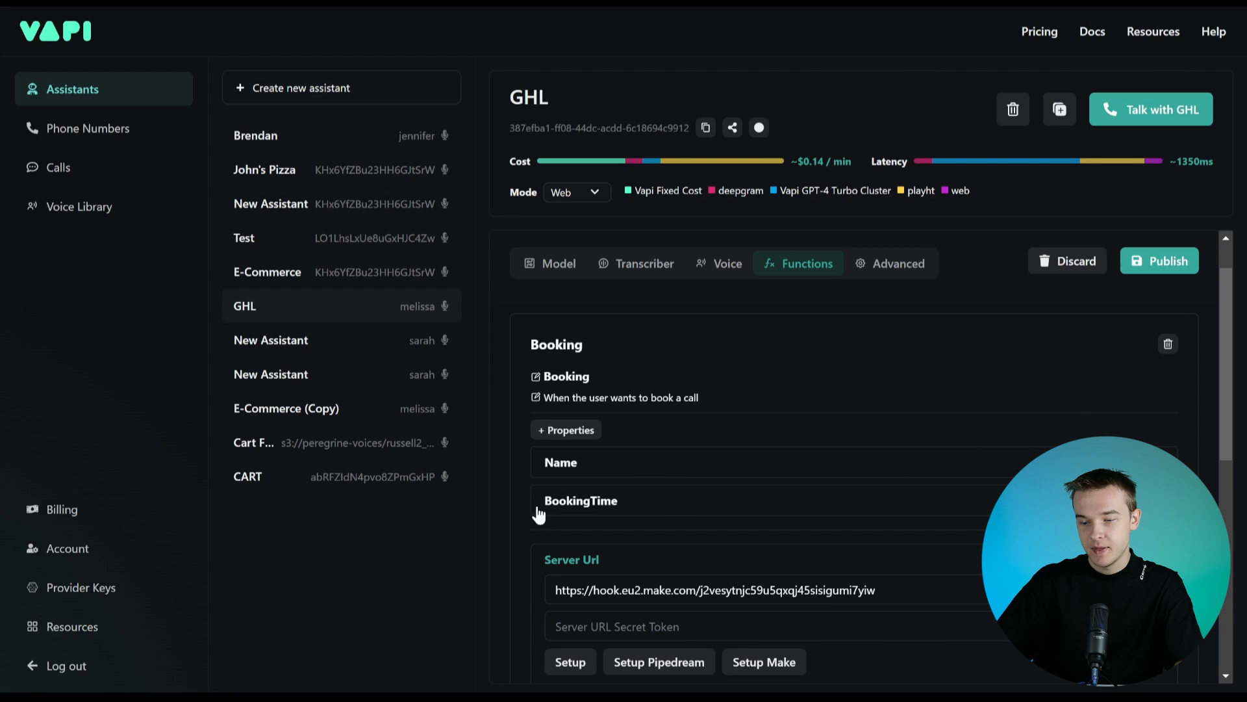
Step: Inspect the descriptions and data types of the Booking function's Name and BookingTime properties, and collapse both
{"action": "left_click", "coordinate": [634, 464]}
{"action": "scroll", "coordinate": [1193, 431], "scroll_direction": "down", "scroll_amount": 1}
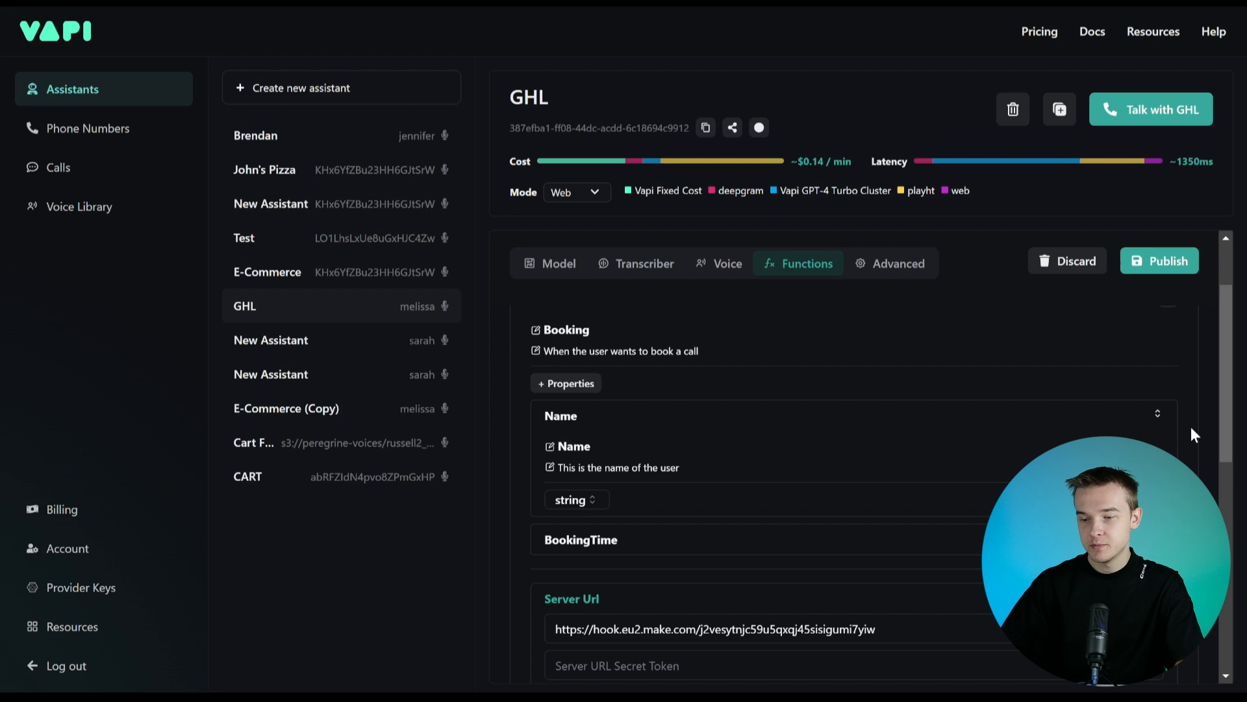
{"action": "left_click", "coordinate": [1158, 539]}
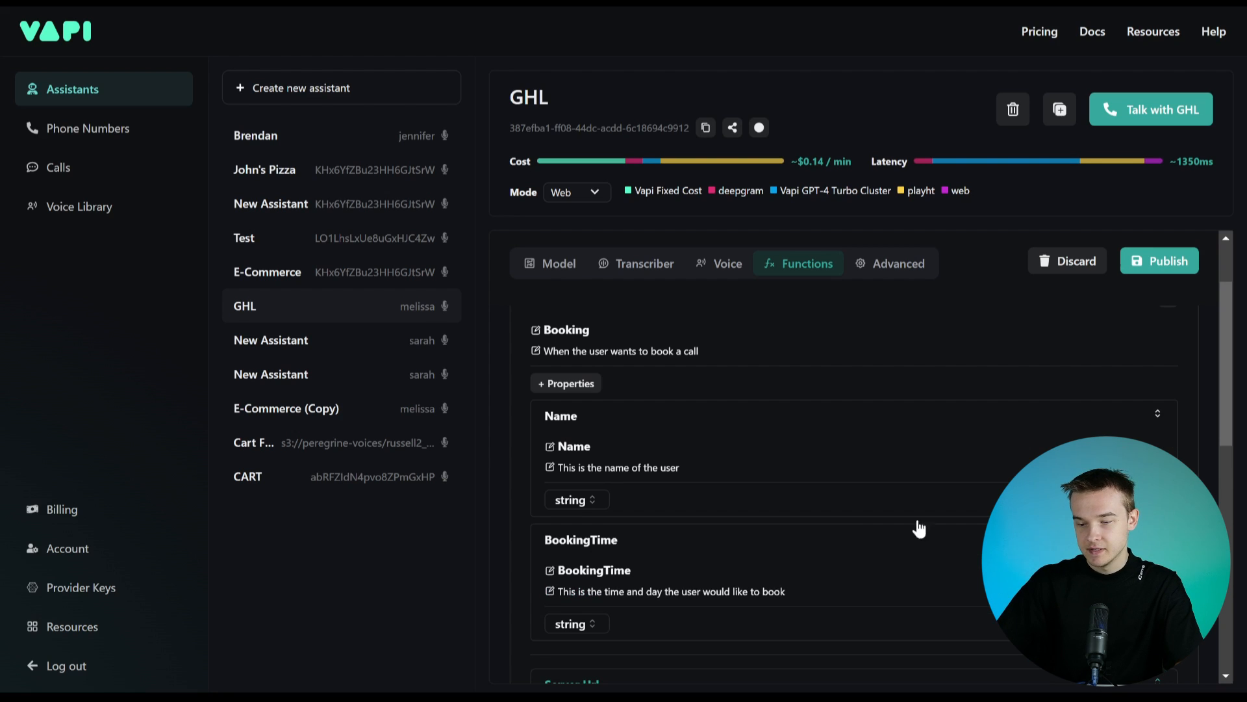
{"action": "double_click", "coordinate": [581, 539]}
{"action": "left_click", "coordinate": [660, 549]}
{"action": "left_click", "coordinate": [627, 540]}
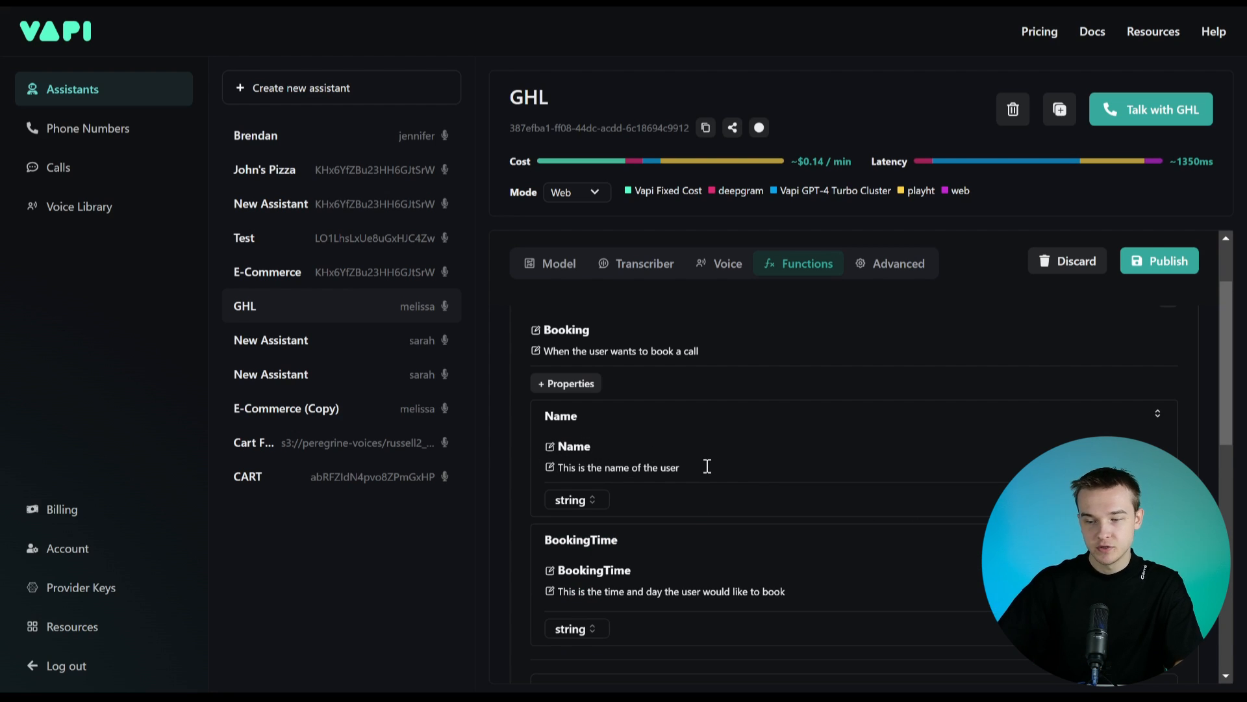
{"action": "scroll", "coordinate": [1192, 442], "scroll_direction": "down", "scroll_amount": 1}
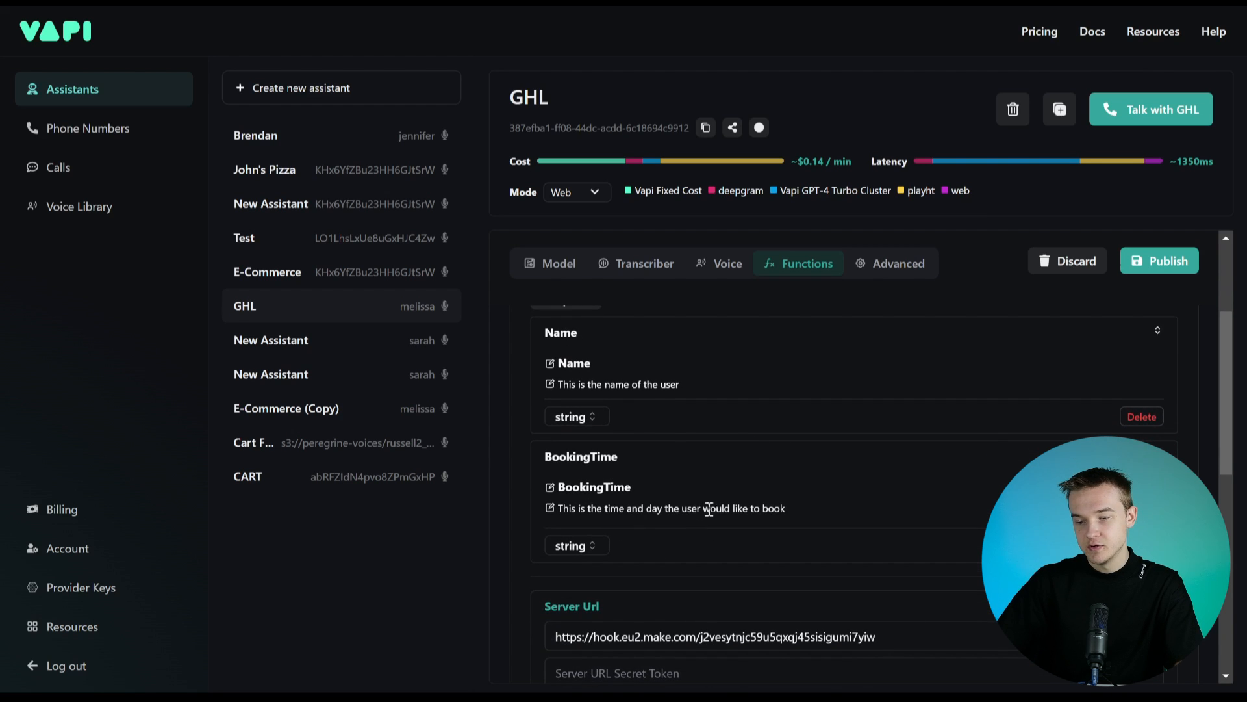
{"action": "left_click", "coordinate": [679, 345]}
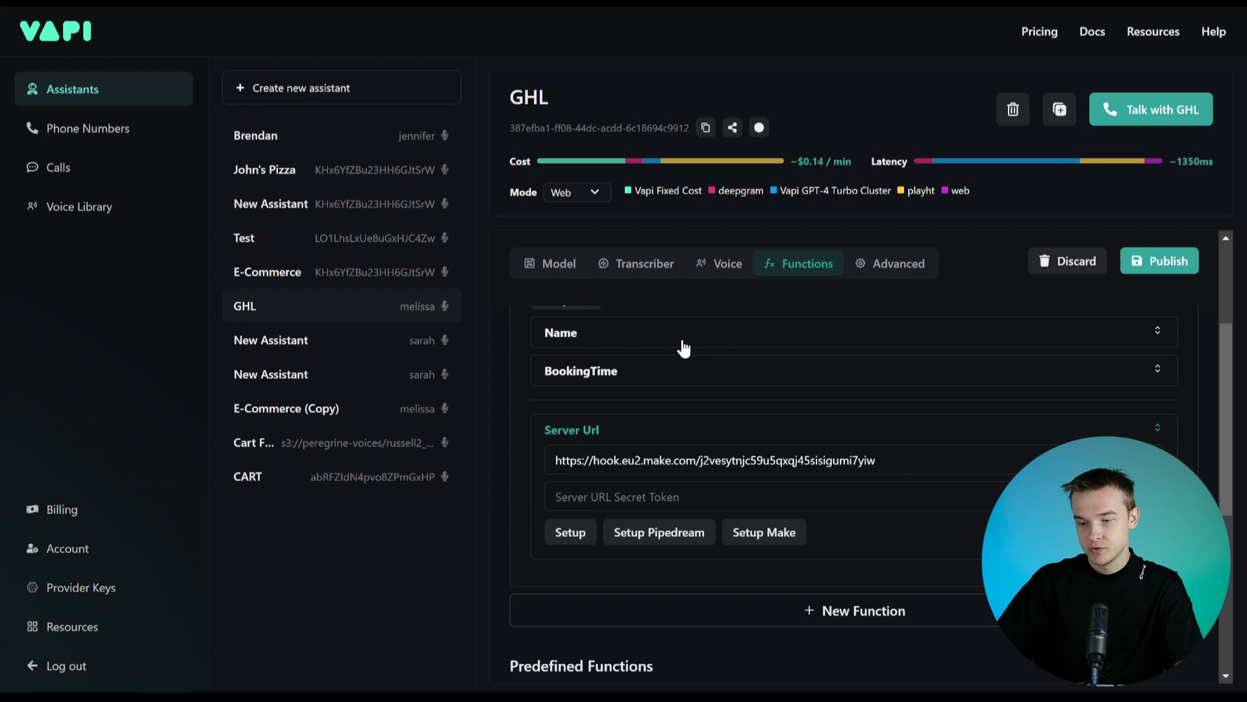
Step: Review the Booking function's name, description, properties and Make webhook server URL
{"action": "scroll", "coordinate": [660, 460], "scroll_direction": "up", "scroll_amount": 2}
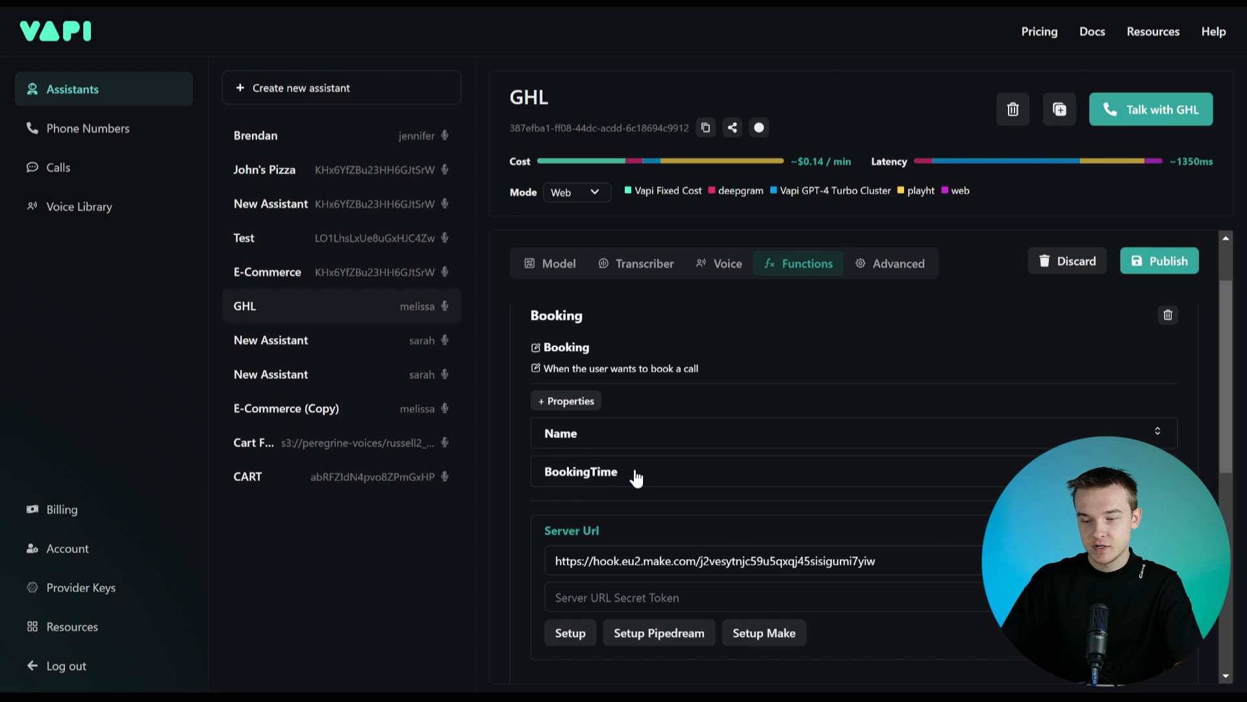
{"action": "scroll", "coordinate": [635, 477], "scroll_direction": "down", "scroll_amount": 1}
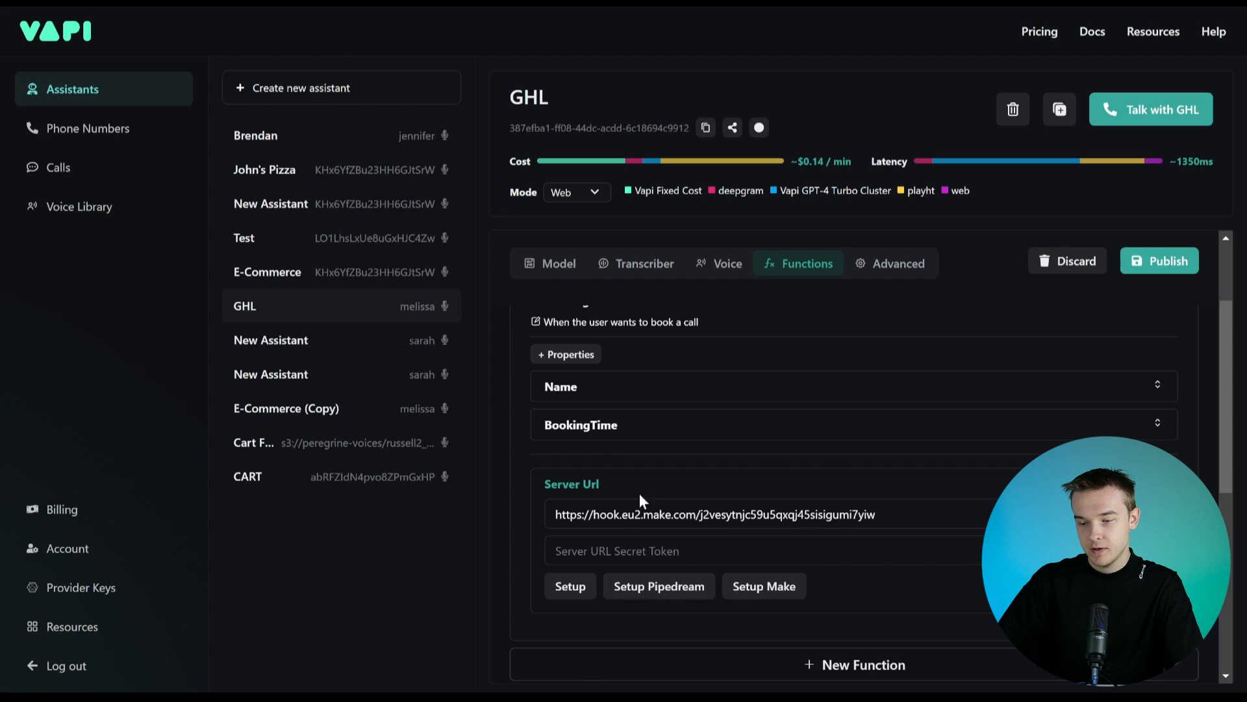
{"action": "scroll", "coordinate": [640, 497], "scroll_direction": "down", "scroll_amount": 1}
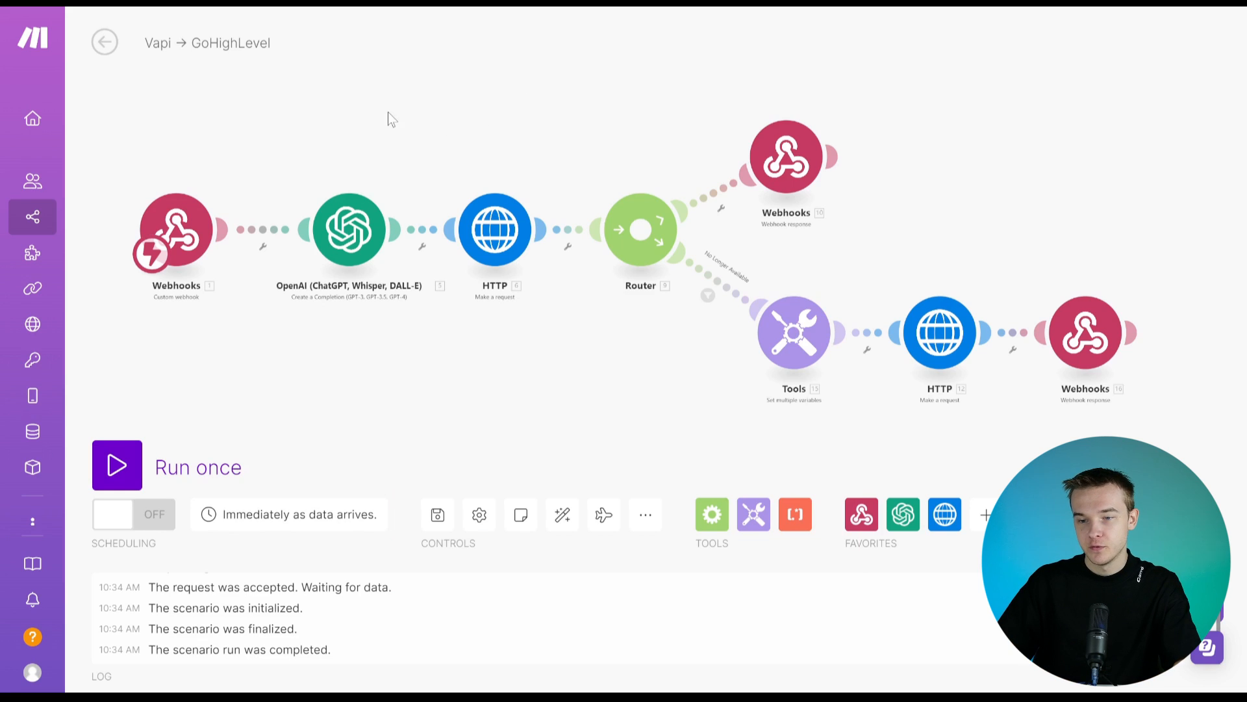
Step: Switch to the Vapi → GoHighLevel scenario in Make, inspect the Webhooks trigger's vapi webhook address, and close its settings
{"action": "left_click_drag", "start_coordinate": [332, 120], "coordinate": [438, 122]}
{"action": "scroll", "coordinate": [386, 141], "scroll_direction": "up", "scroll_amount": 5}
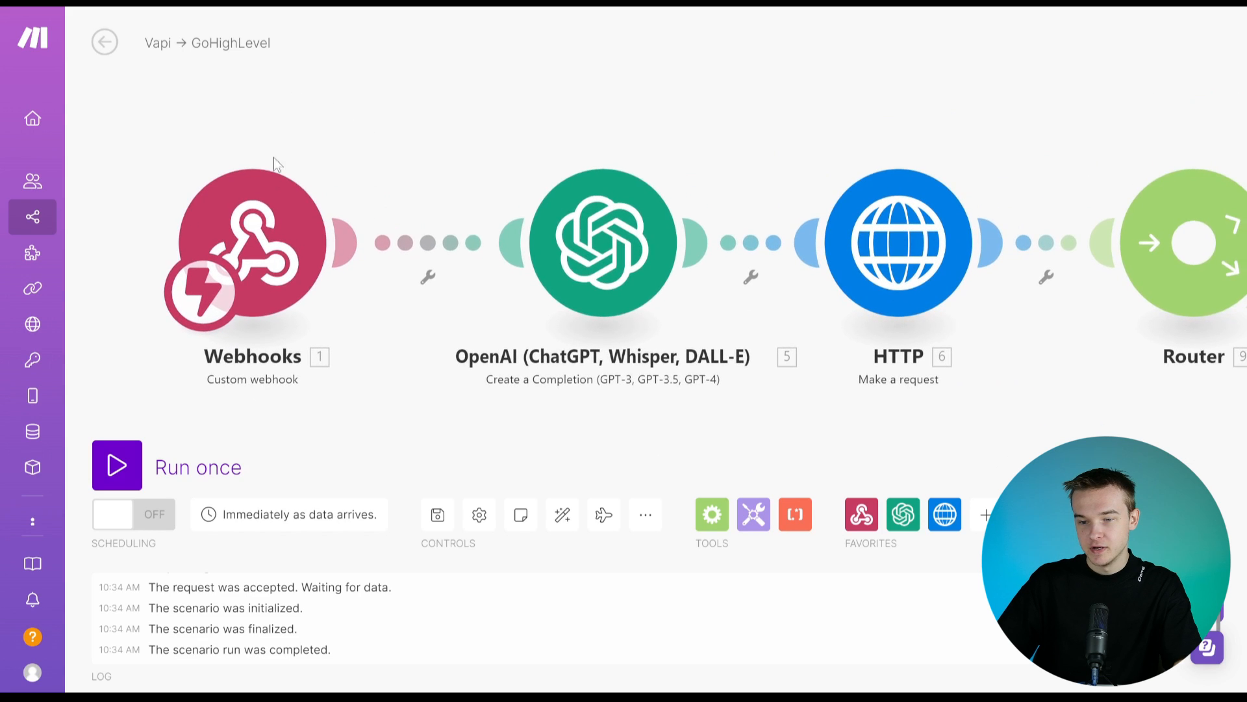
{"action": "left_click", "coordinate": [281, 263]}
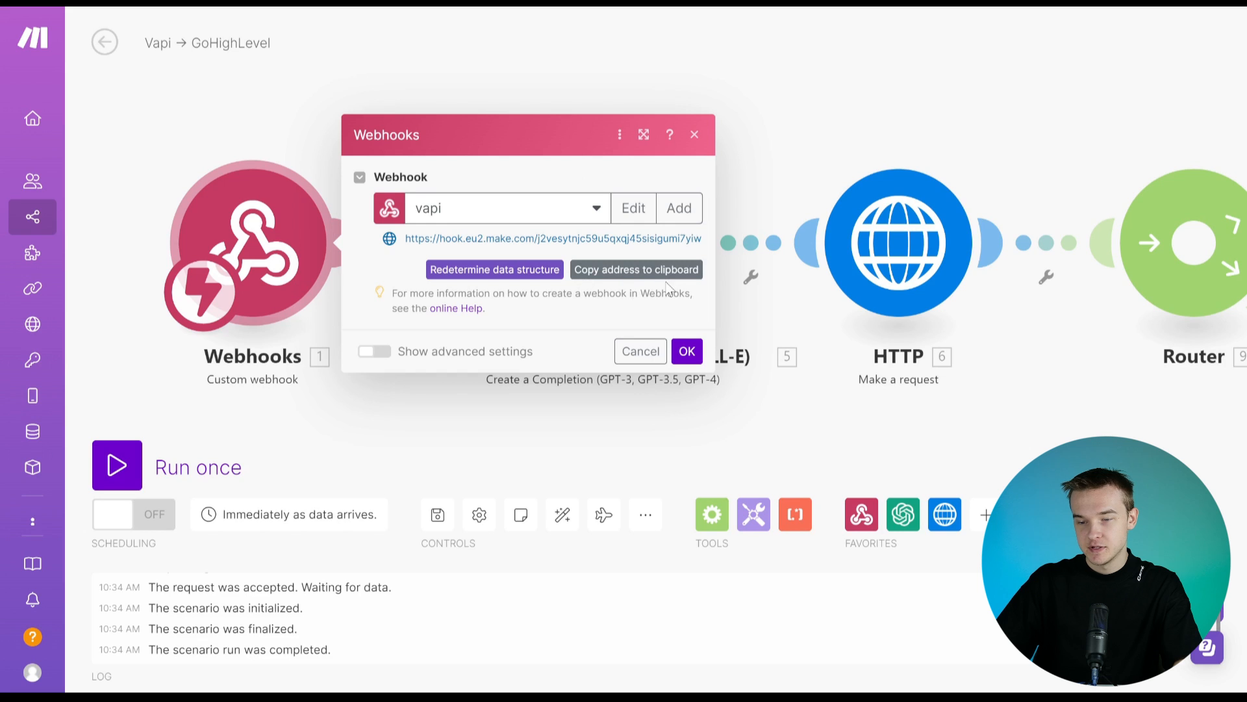
{"action": "key", "text": "Escape"}
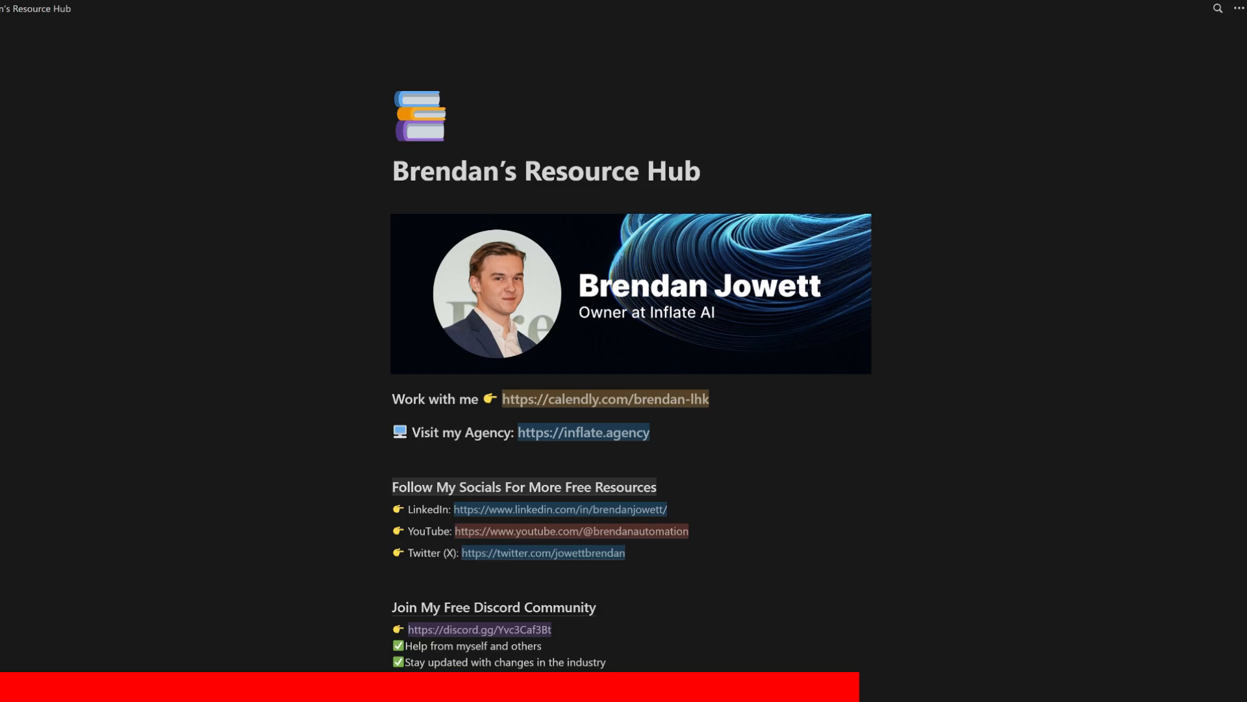
Step: Browse the Resource Hub page through its social, community and platform affiliate links
{"action": "scroll", "coordinate": [624, 351], "scroll_direction": "down", "scroll_amount": 6}
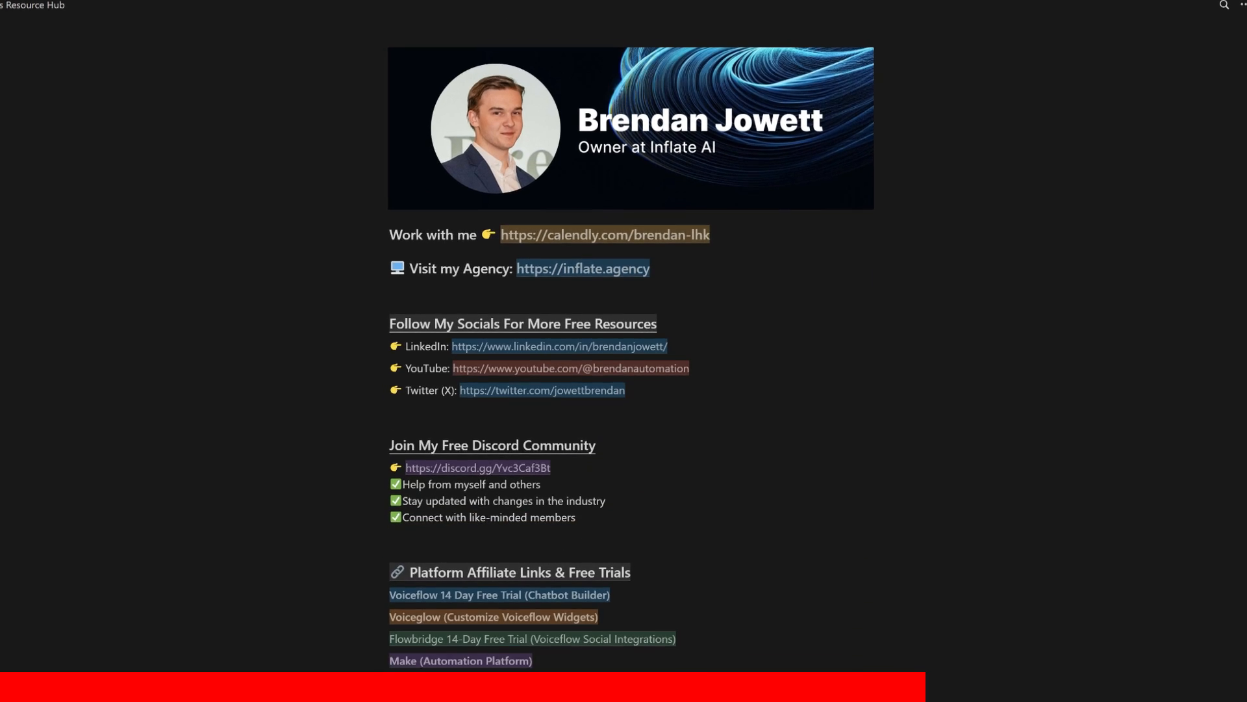
{"action": "scroll", "coordinate": [623, 350], "scroll_direction": "down", "scroll_amount": 8}
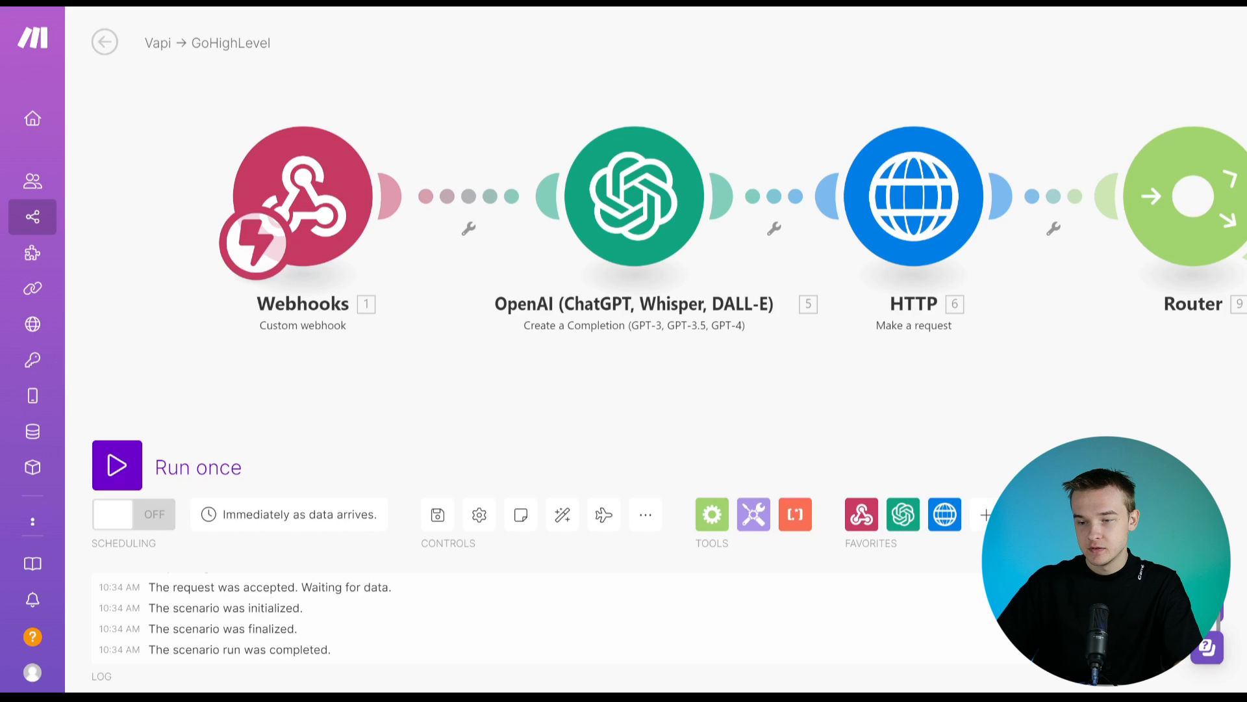
Step: Return to the Make scenario, recheck the custom webhook's settings, and close them without changes
{"action": "left_click_drag", "start_coordinate": [541, 45], "coordinate": [472, 115]}
{"action": "scroll", "coordinate": [358, 130], "scroll_direction": "down", "scroll_amount": 2}
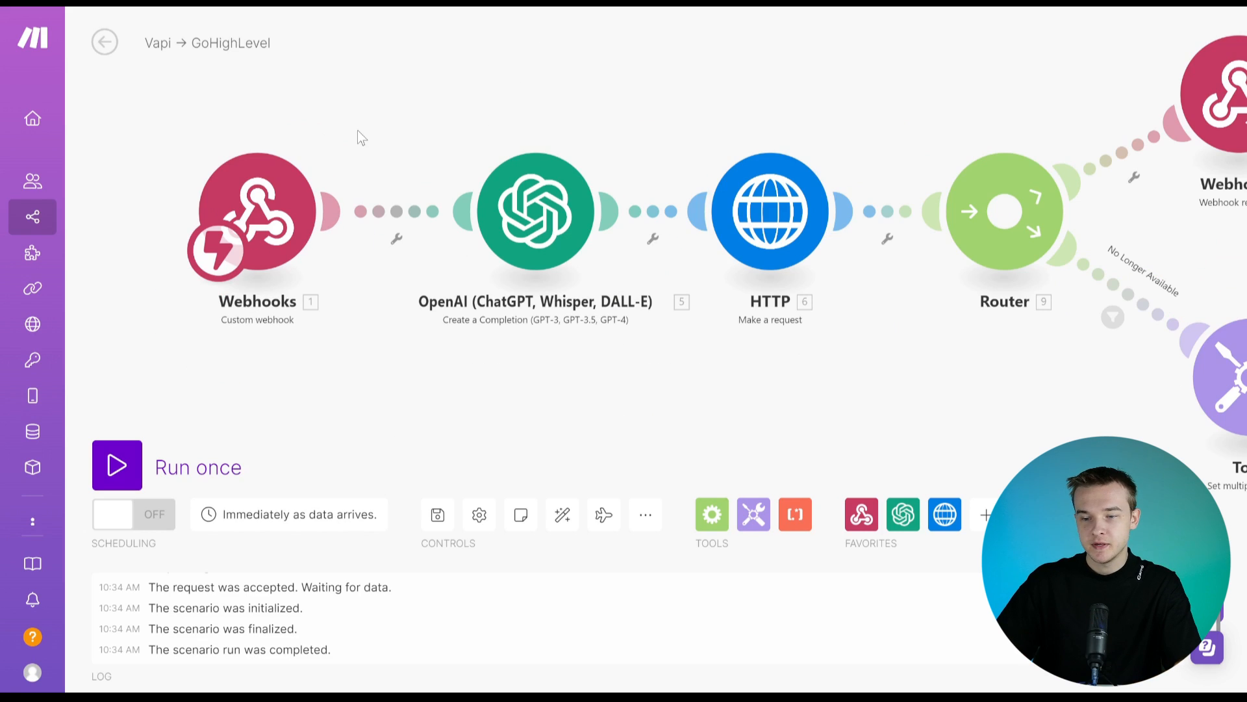
{"action": "left_click", "coordinate": [263, 195]}
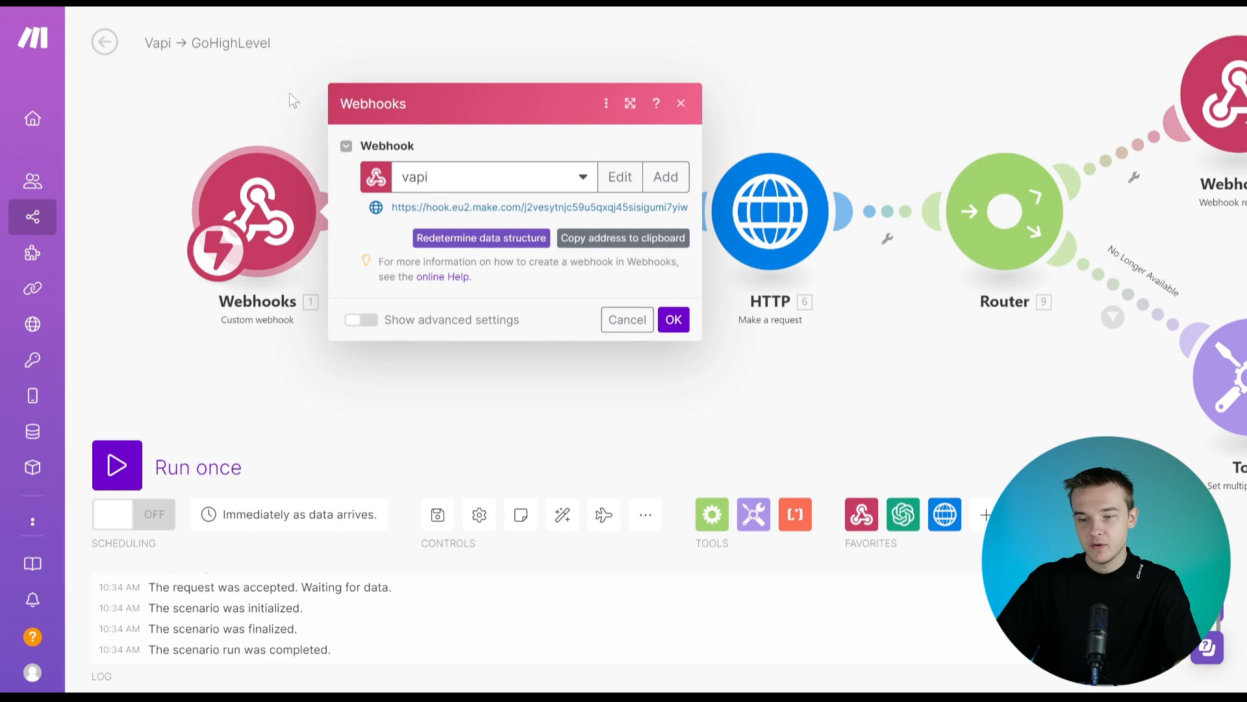
{"action": "left_click", "coordinate": [277, 117]}
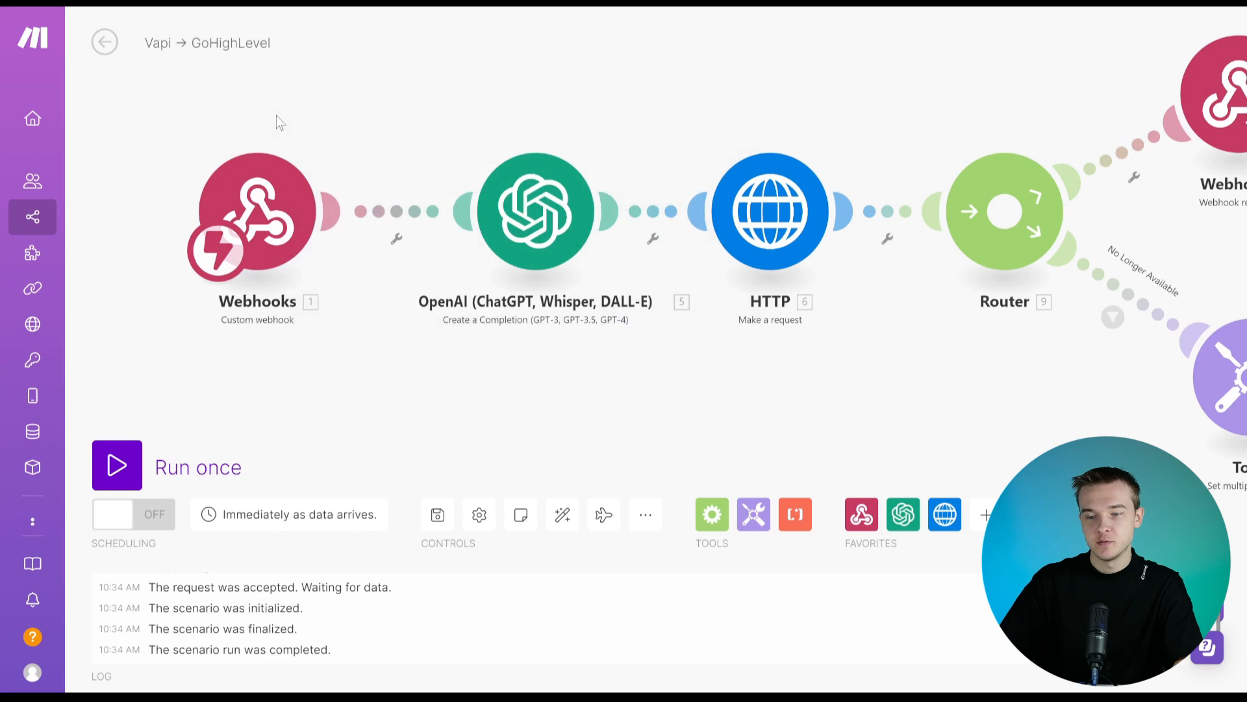
Step: Open the OpenAI module's settings and review its system message and the user message below it
{"action": "scroll", "coordinate": [466, 94], "scroll_direction": "up", "scroll_amount": 2}
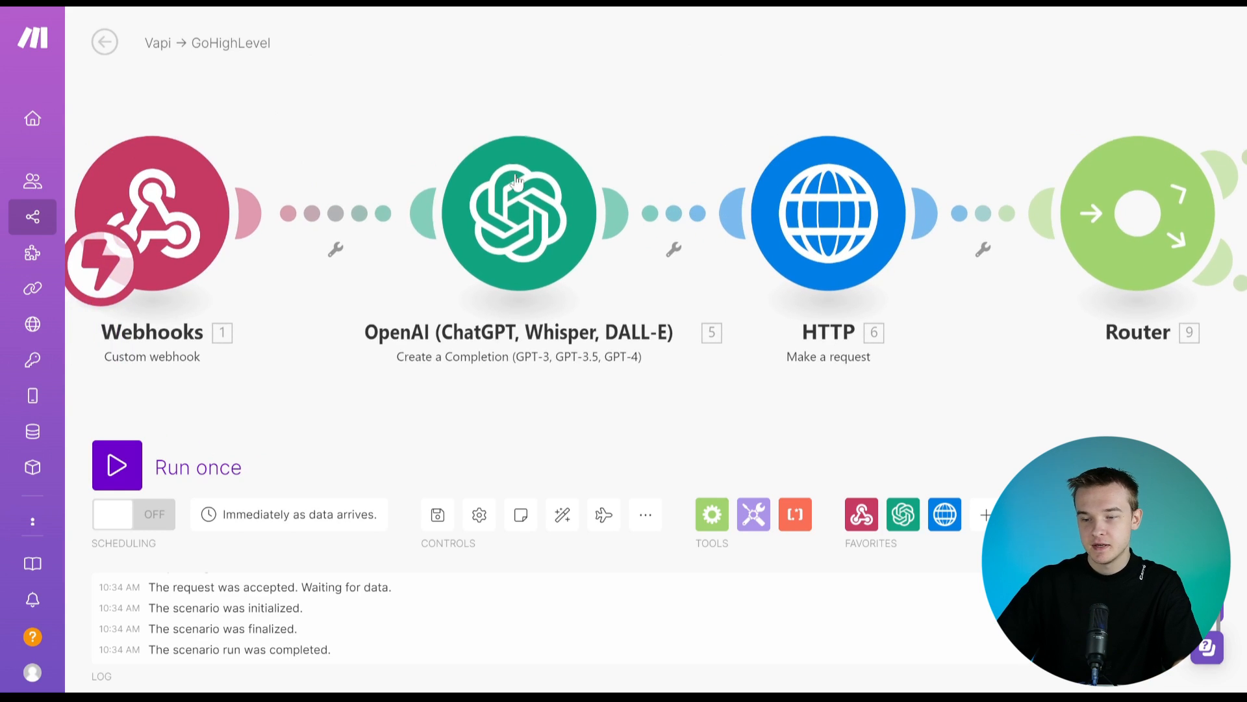
{"action": "left_click", "coordinate": [513, 207]}
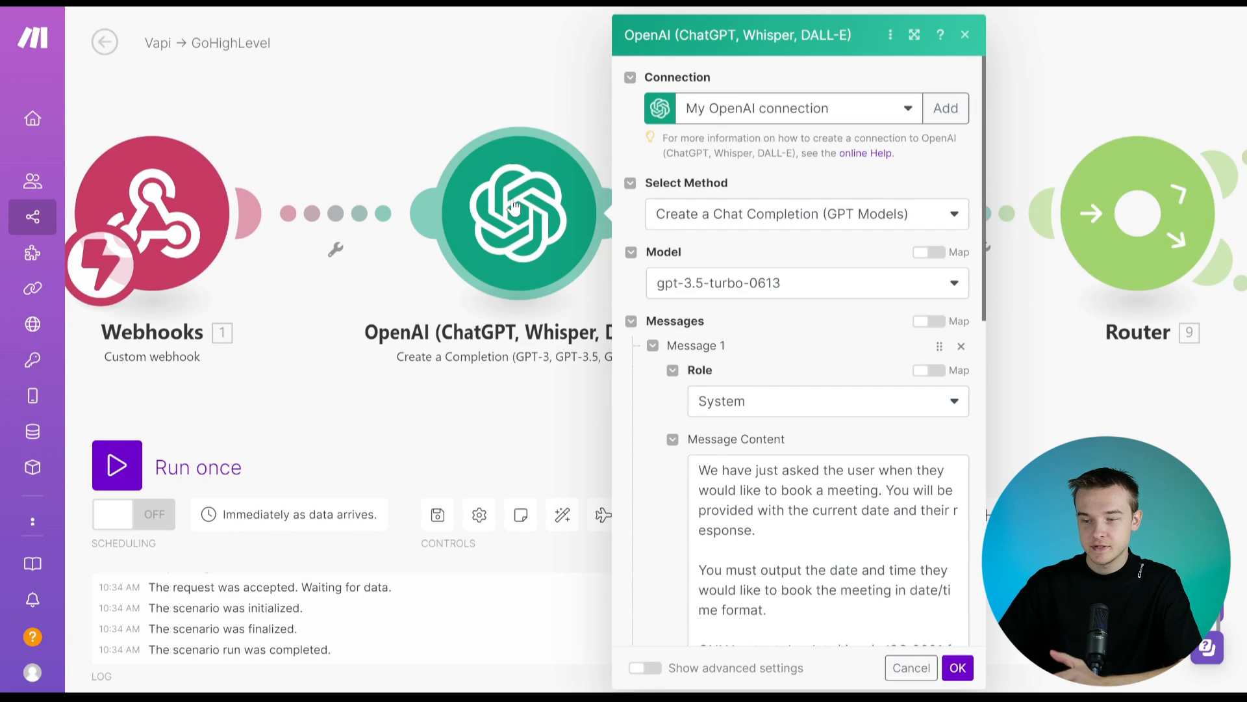
{"action": "scroll", "coordinate": [941, 382], "scroll_direction": "down", "scroll_amount": 4}
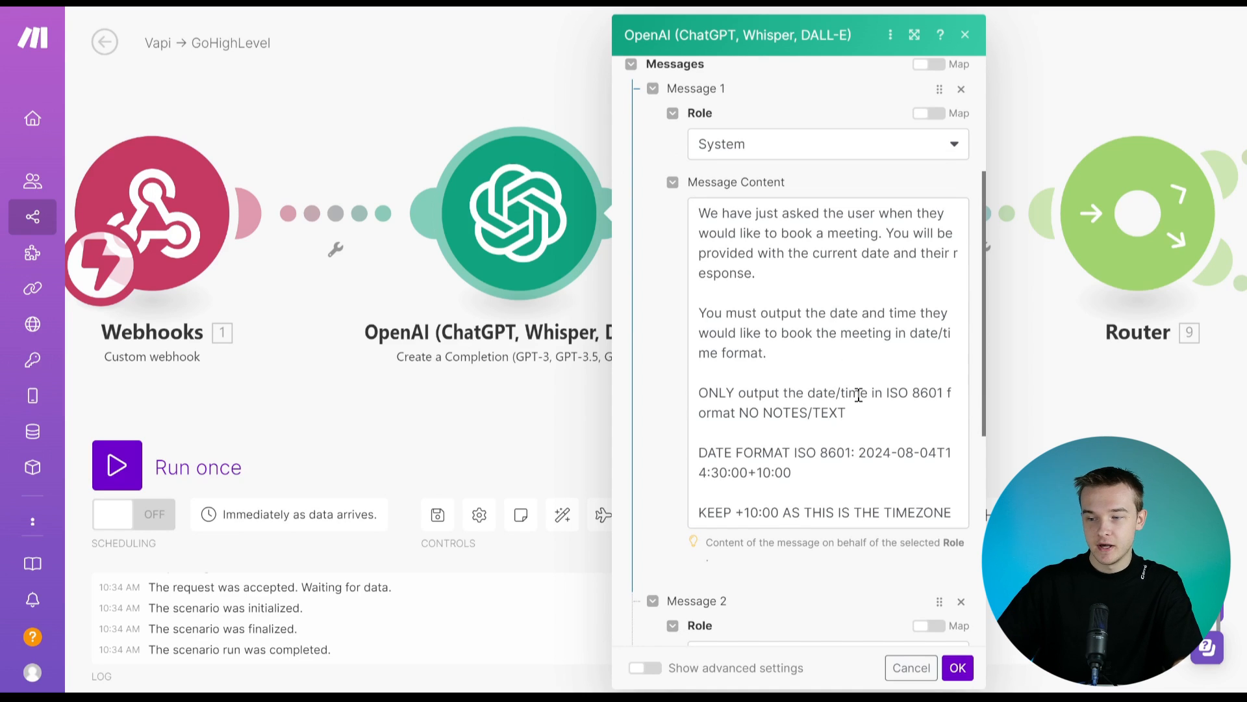
{"action": "scroll", "coordinate": [858, 394], "scroll_direction": "up", "scroll_amount": 1}
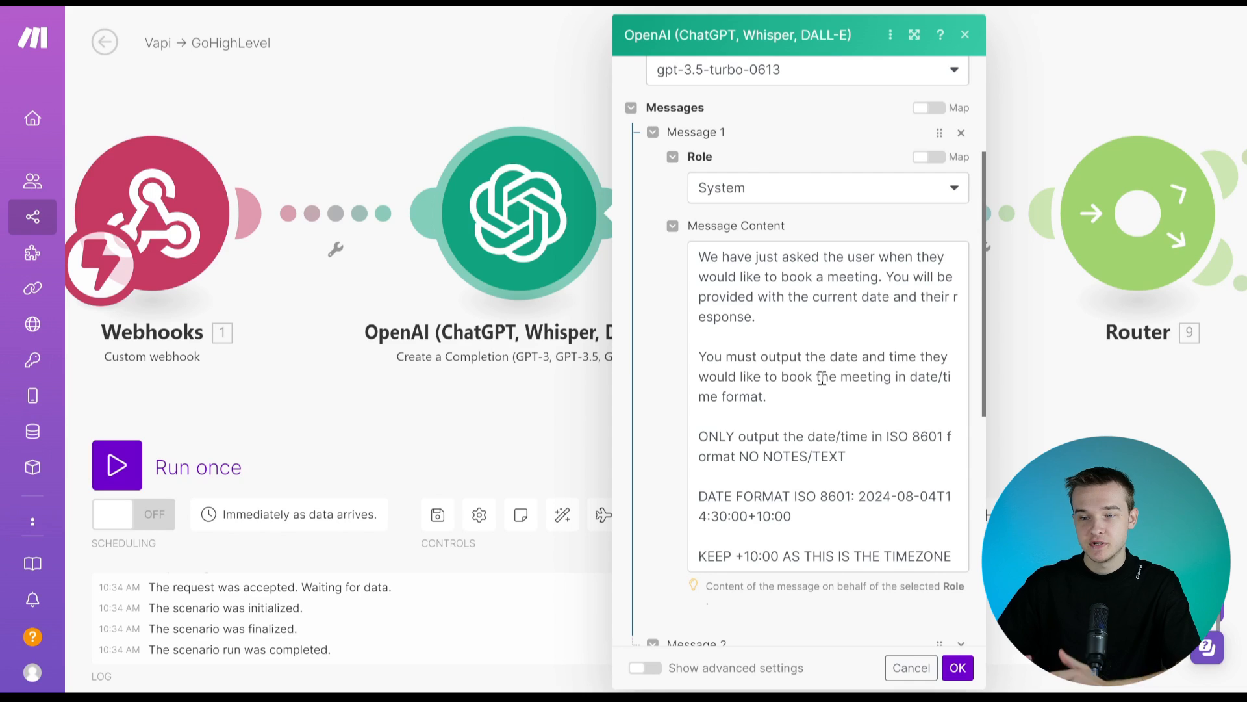
{"action": "scroll", "coordinate": [821, 379], "scroll_direction": "down", "scroll_amount": 5}
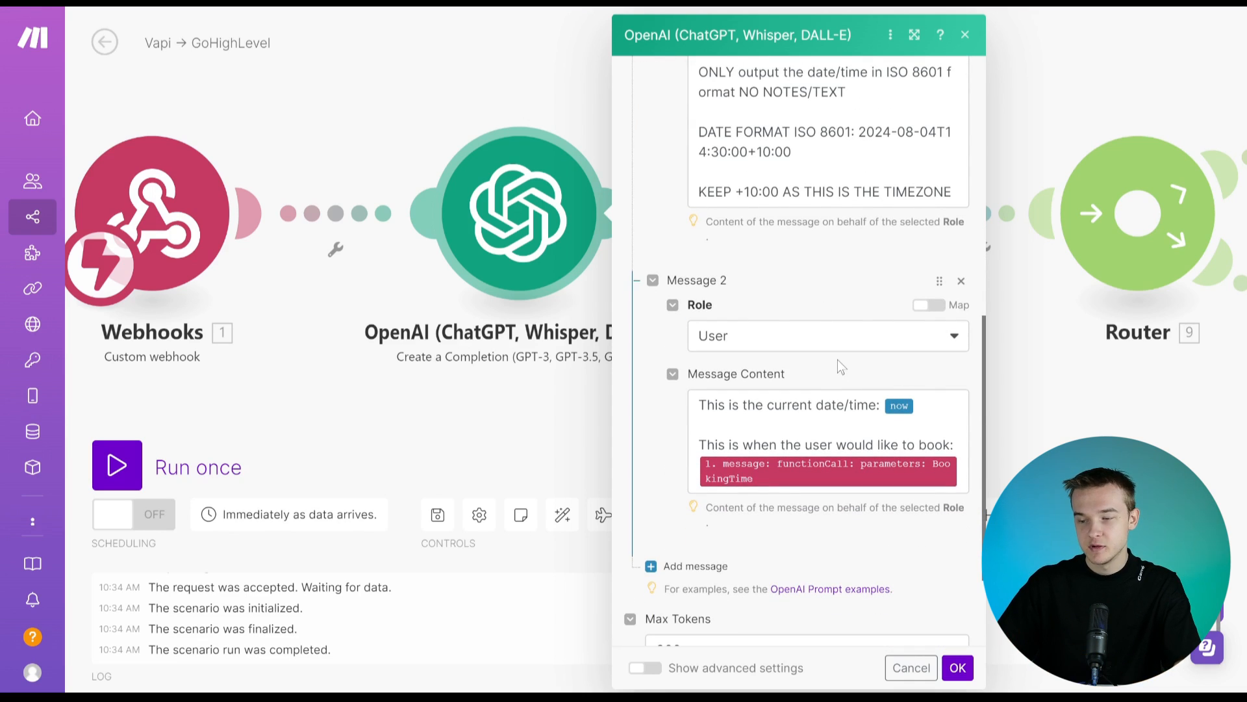
Step: Compare the system message's booking instructions with the current date and BookingTime variables in the user message
{"action": "scroll", "coordinate": [823, 267], "scroll_direction": "up", "scroll_amount": 4}
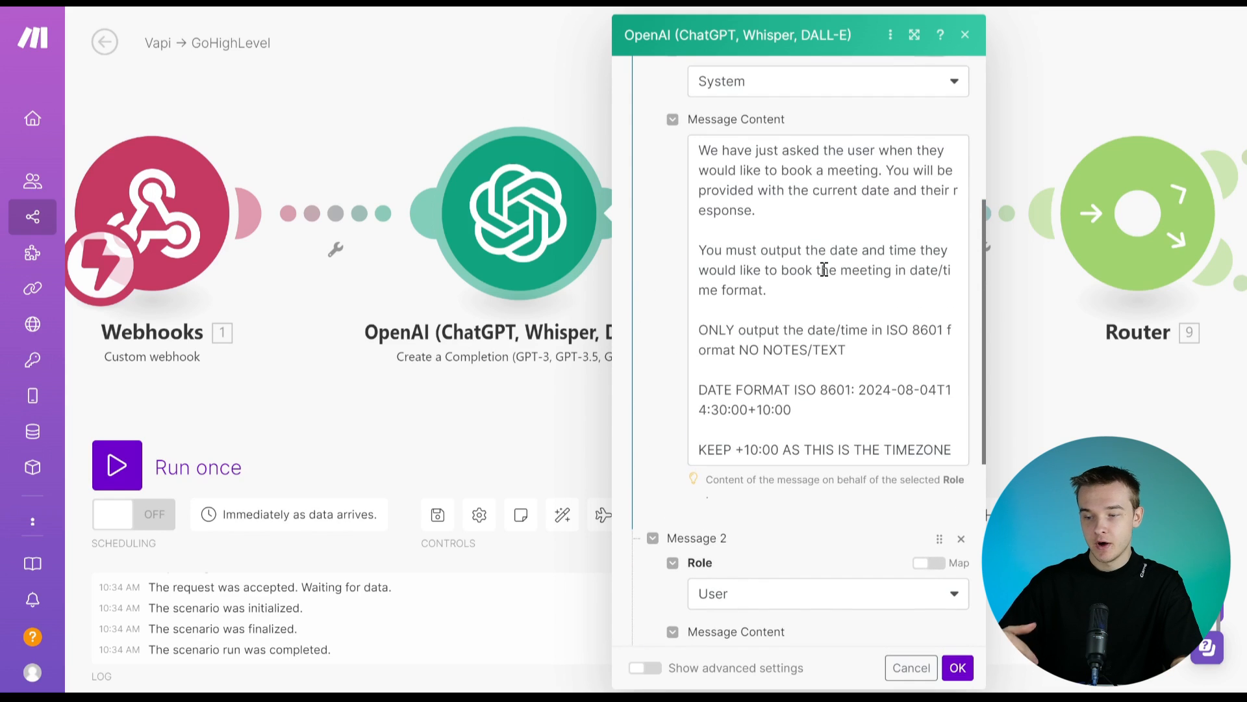
{"action": "scroll", "coordinate": [824, 269], "scroll_direction": "down", "scroll_amount": 3}
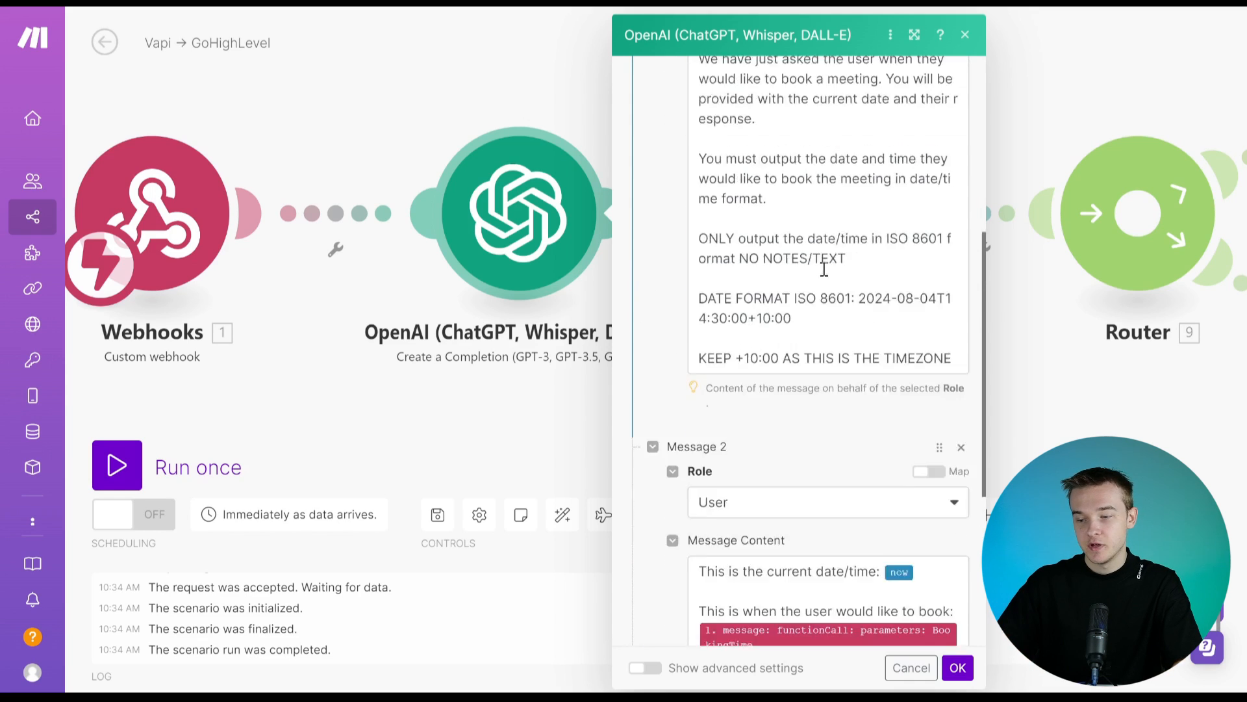
{"action": "scroll", "coordinate": [819, 313], "scroll_direction": "down", "scroll_amount": 2}
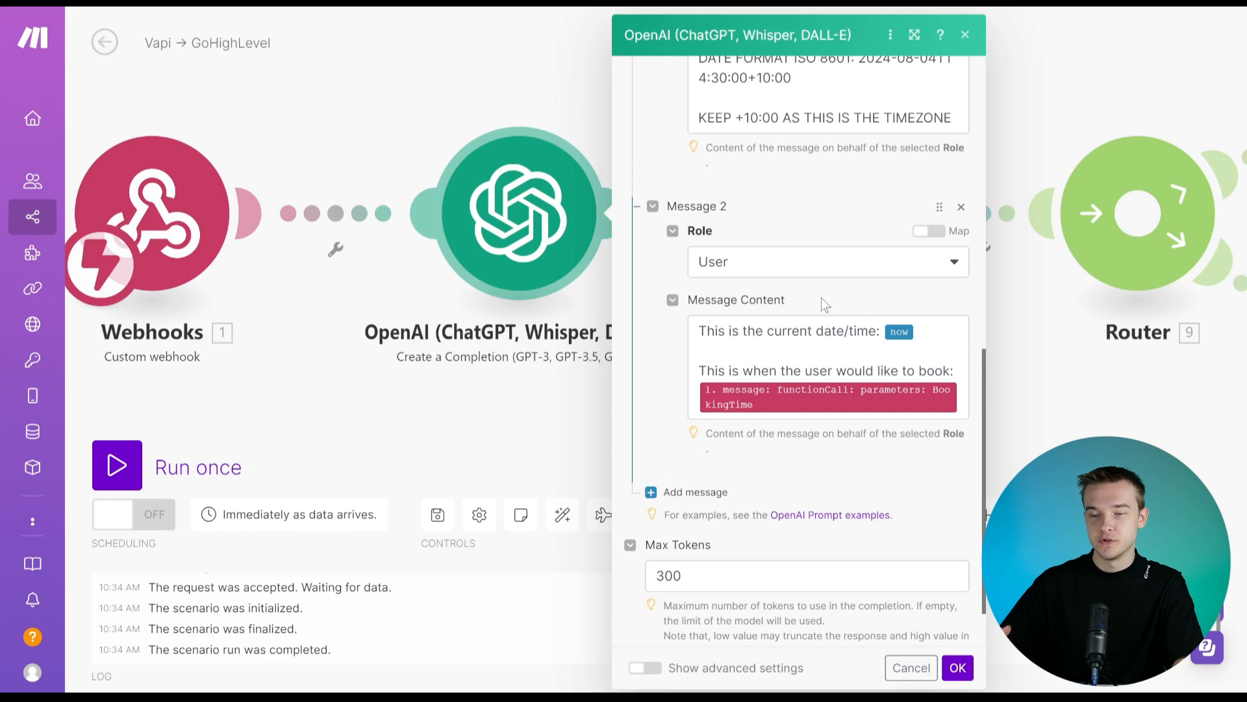
{"action": "scroll", "coordinate": [823, 300], "scroll_direction": "up", "scroll_amount": 2}
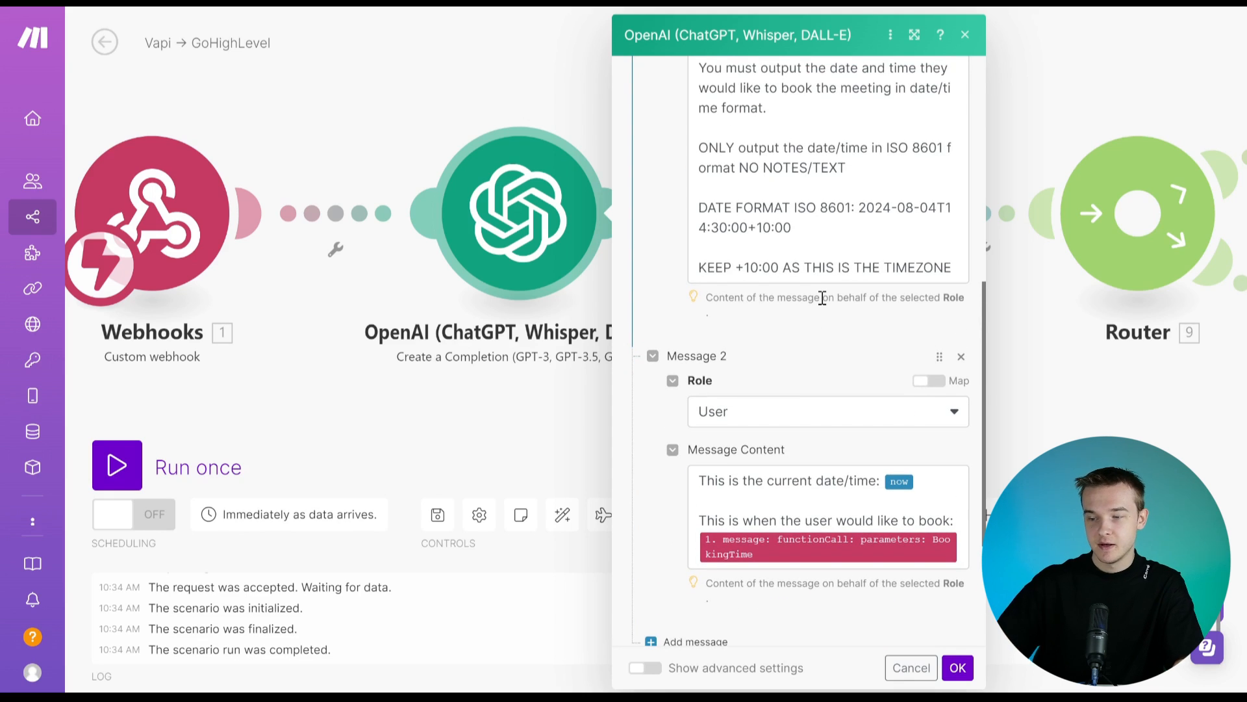
{"action": "scroll", "coordinate": [816, 369], "scroll_direction": "up", "scroll_amount": 2}
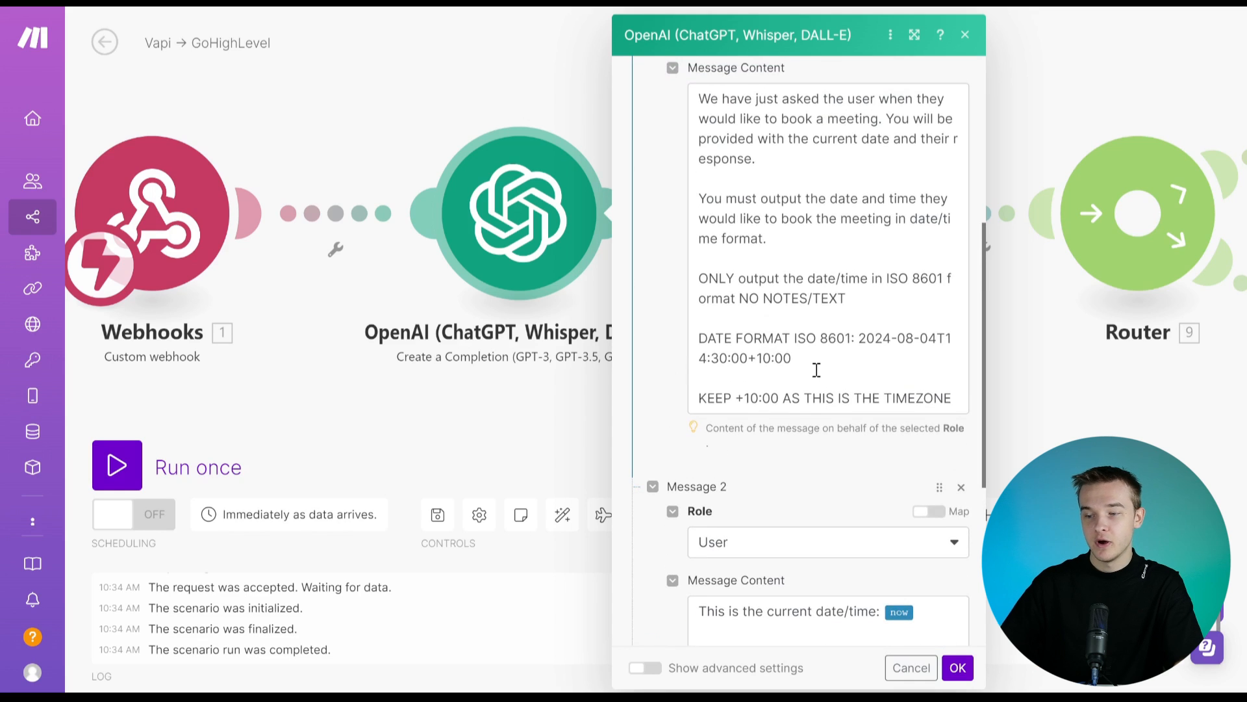
{"action": "scroll", "coordinate": [817, 370], "scroll_direction": "up", "scroll_amount": 2}
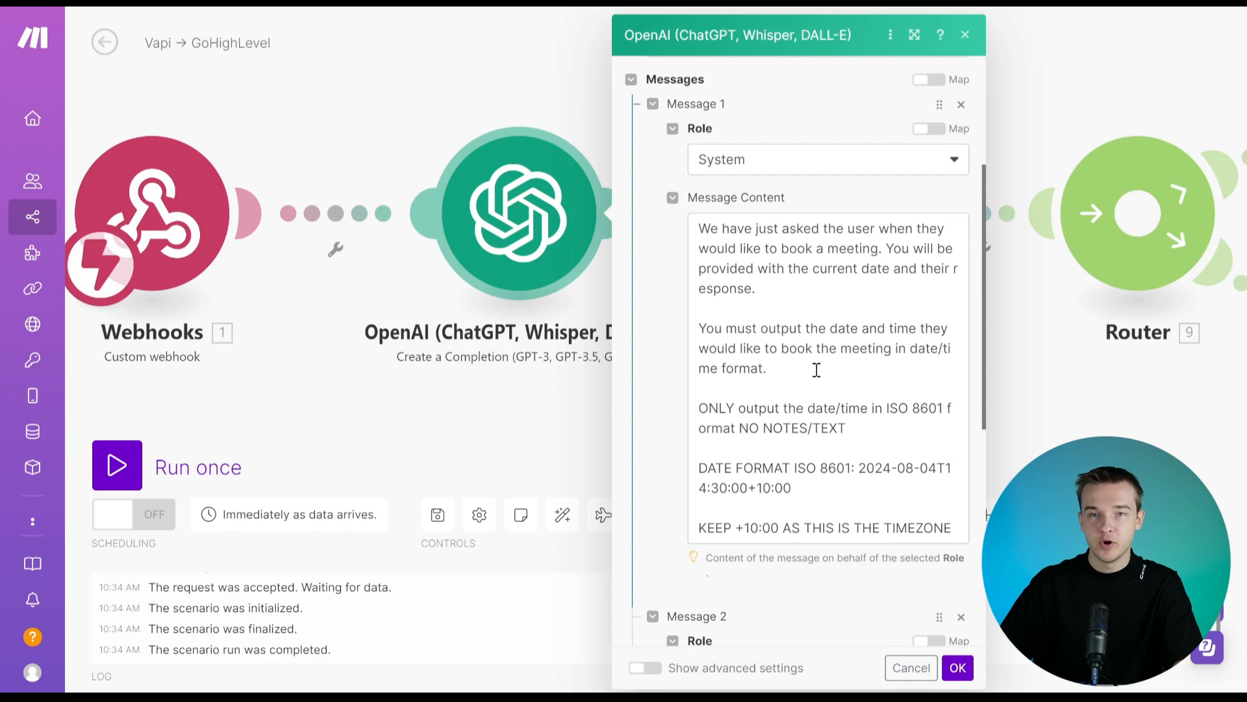
{"action": "scroll", "coordinate": [817, 370], "scroll_direction": "up", "scroll_amount": 1}
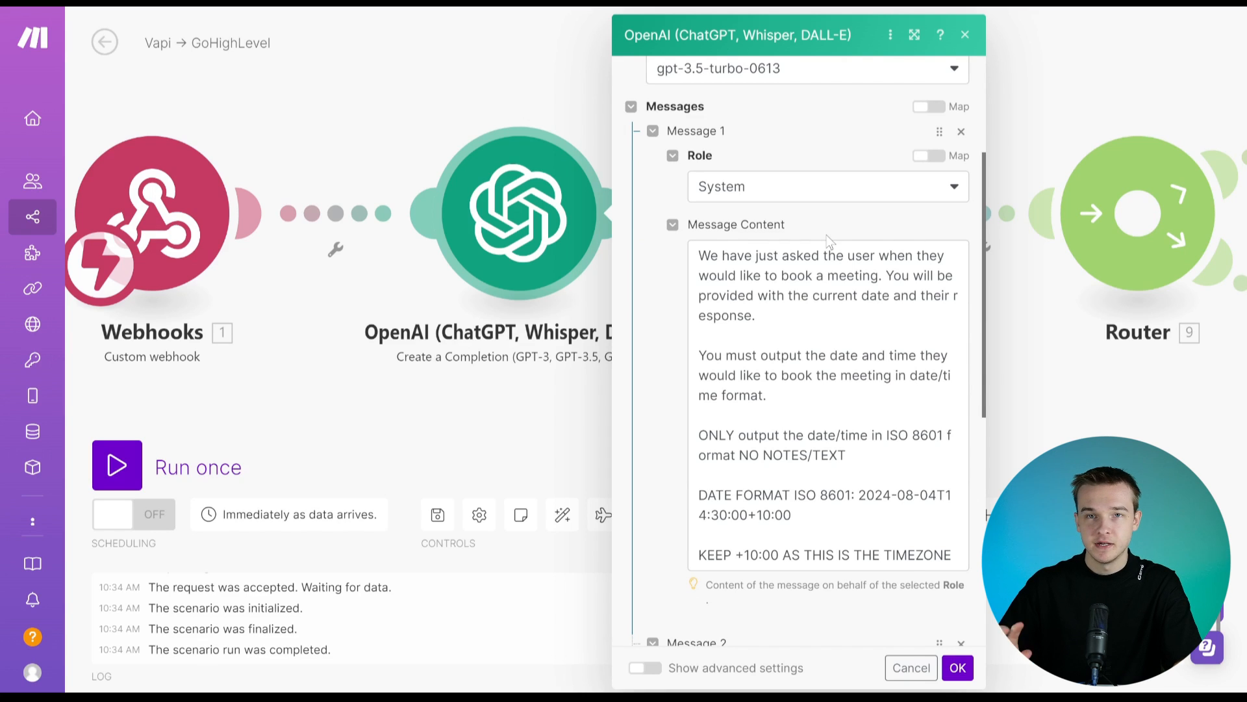
Step: Check the OpenAI module's connection, method and model, and reread the system message's output instructions
{"action": "scroll", "coordinate": [829, 241], "scroll_direction": "up", "scroll_amount": 4}
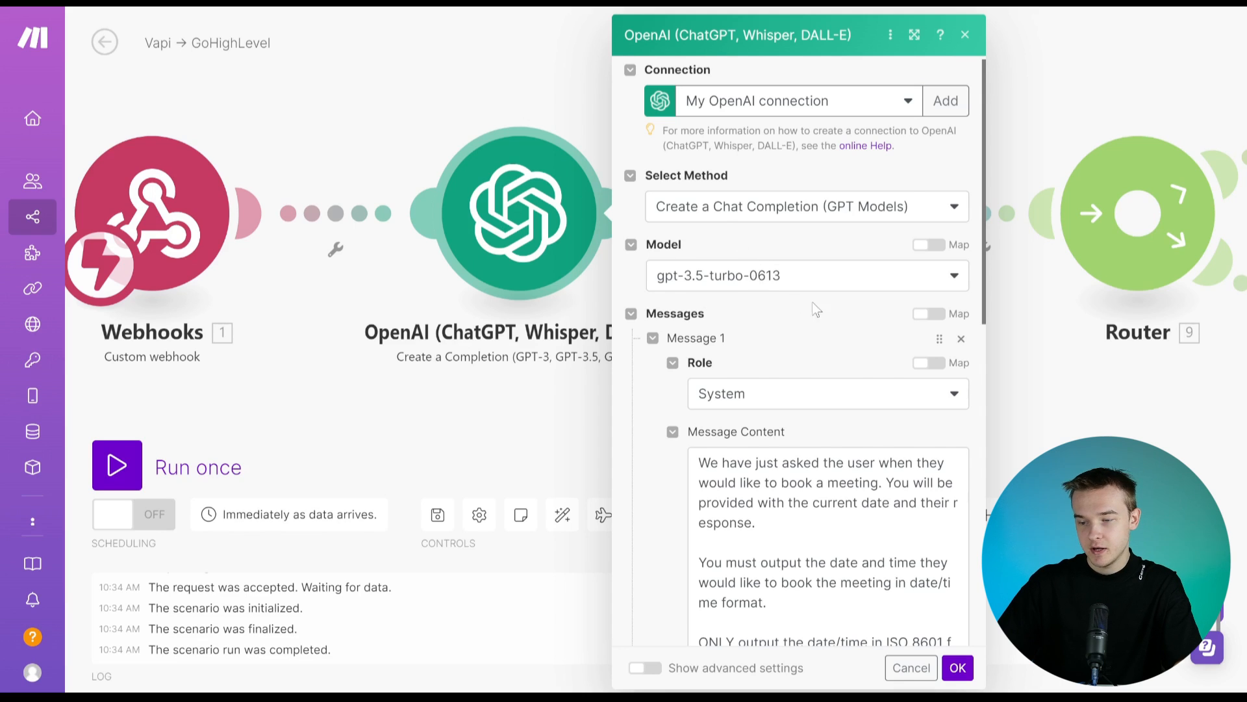
{"action": "scroll", "coordinate": [817, 195], "scroll_direction": "down", "scroll_amount": 2}
{"action": "scroll", "coordinate": [814, 234], "scroll_direction": "down", "scroll_amount": 2}
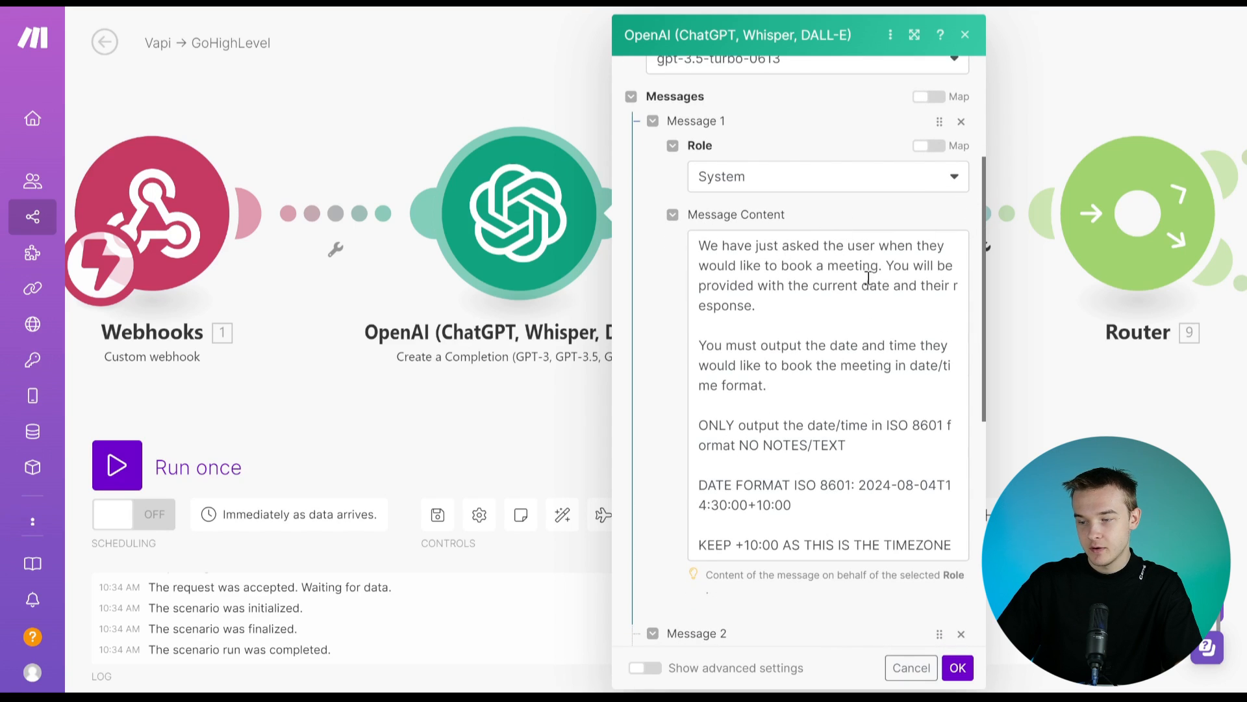
{"action": "scroll", "coordinate": [727, 305], "scroll_direction": "down", "scroll_amount": 1}
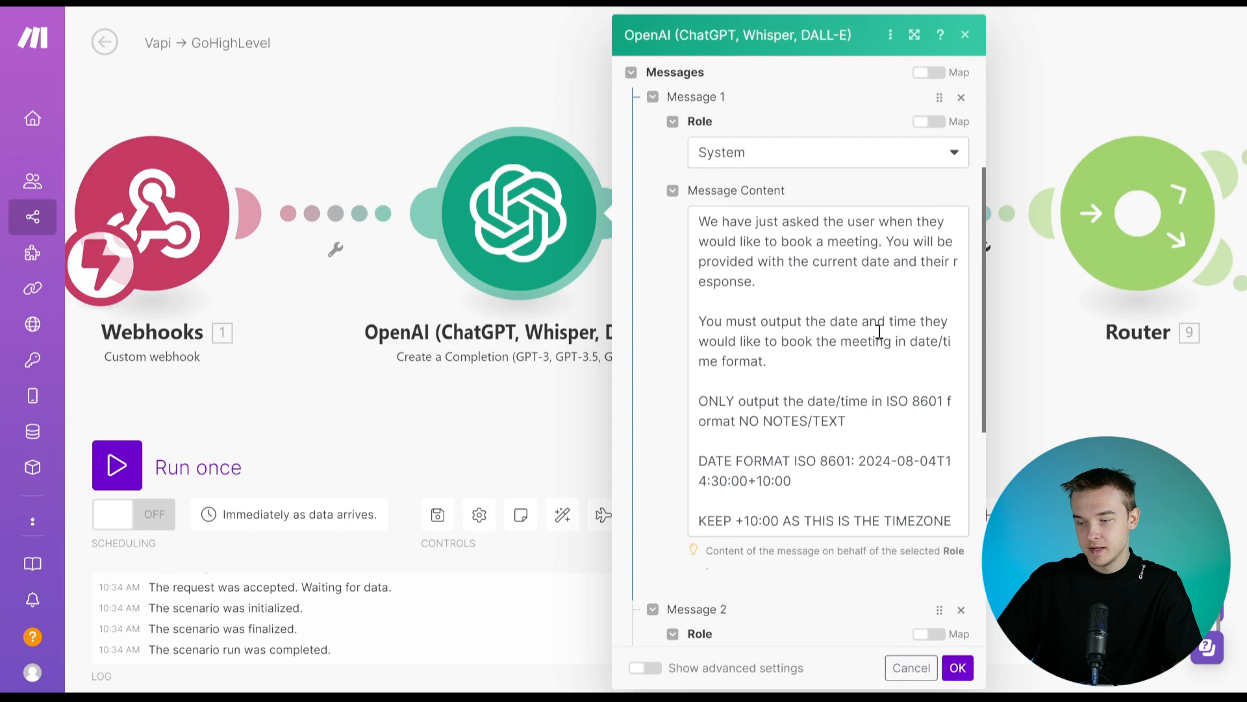
{"action": "scroll", "coordinate": [859, 347], "scroll_direction": "down", "scroll_amount": 1}
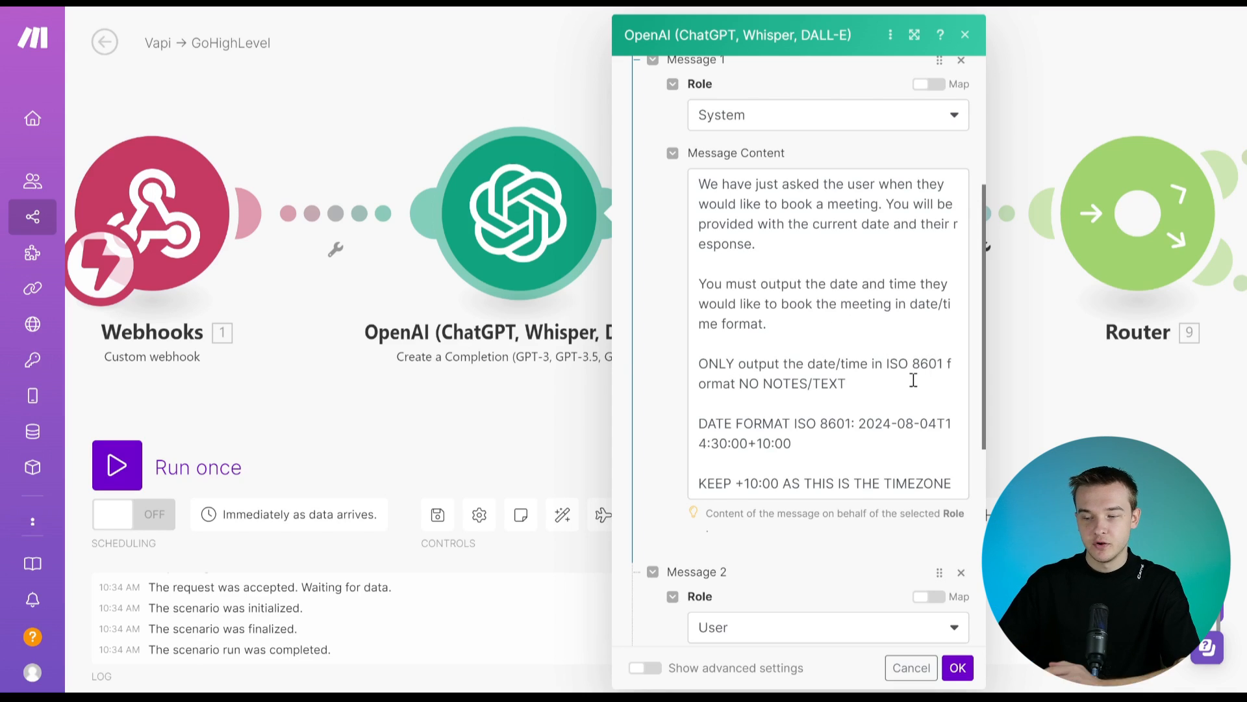
Step: Put the cursor in the system message and examine its ISO 8601 output, date format and timezone rules
{"action": "left_click", "coordinate": [892, 385]}
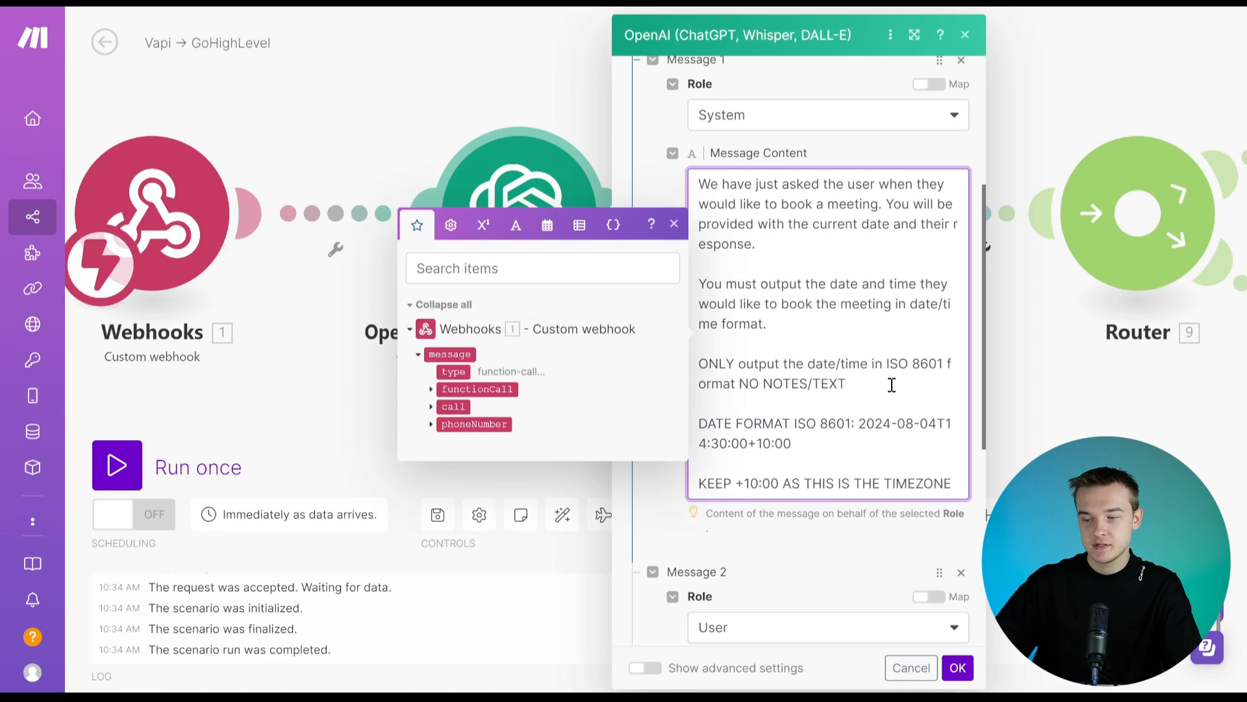
{"action": "scroll", "coordinate": [748, 342], "scroll_direction": "down", "scroll_amount": 1}
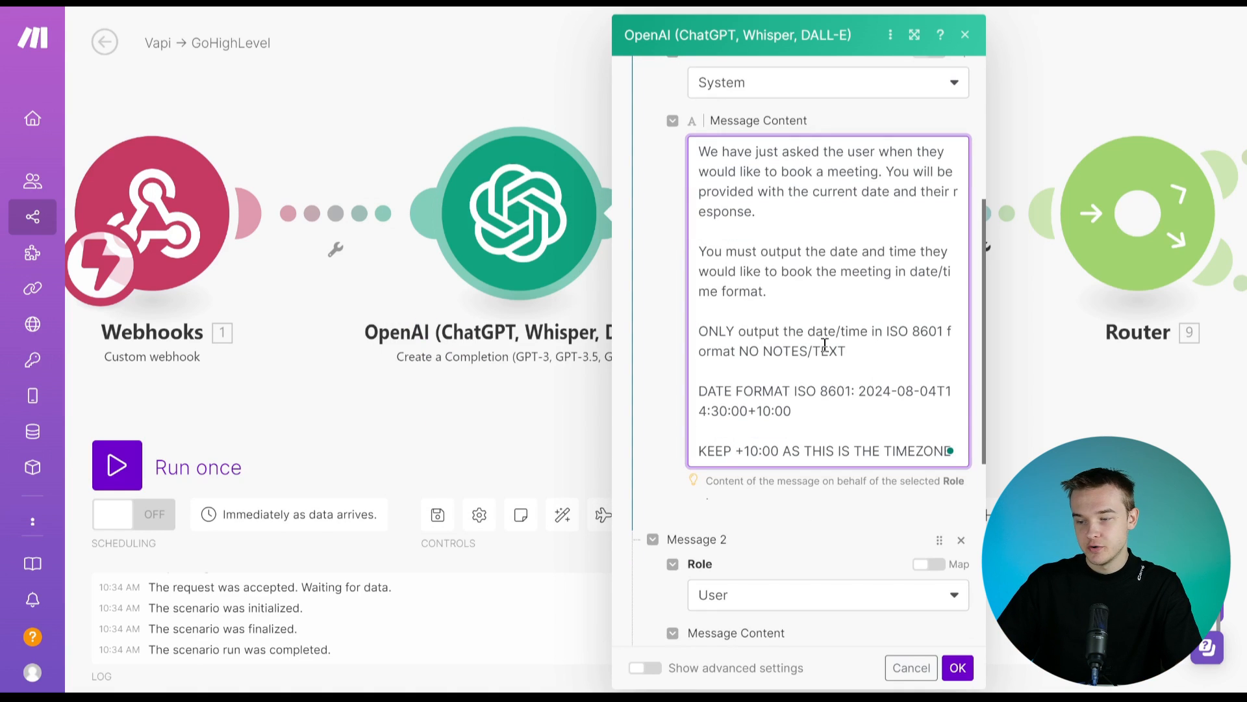
{"action": "key", "text": "Down"}
{"action": "key", "text": "Down"}
{"action": "key", "text": "Down"}
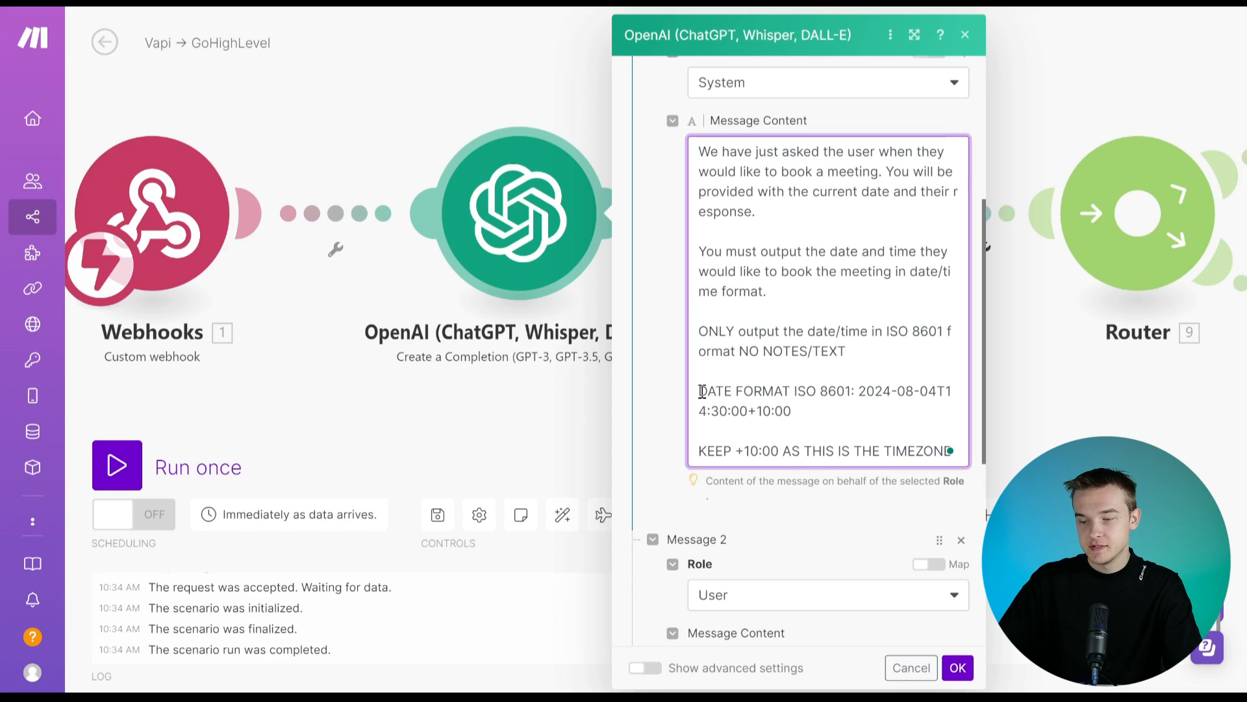
Step: Highlight the ISO 8601 date format example in the system message for inspection, and clear the selection
{"action": "left_click_drag", "start_coordinate": [701, 391], "coordinate": [817, 391]}
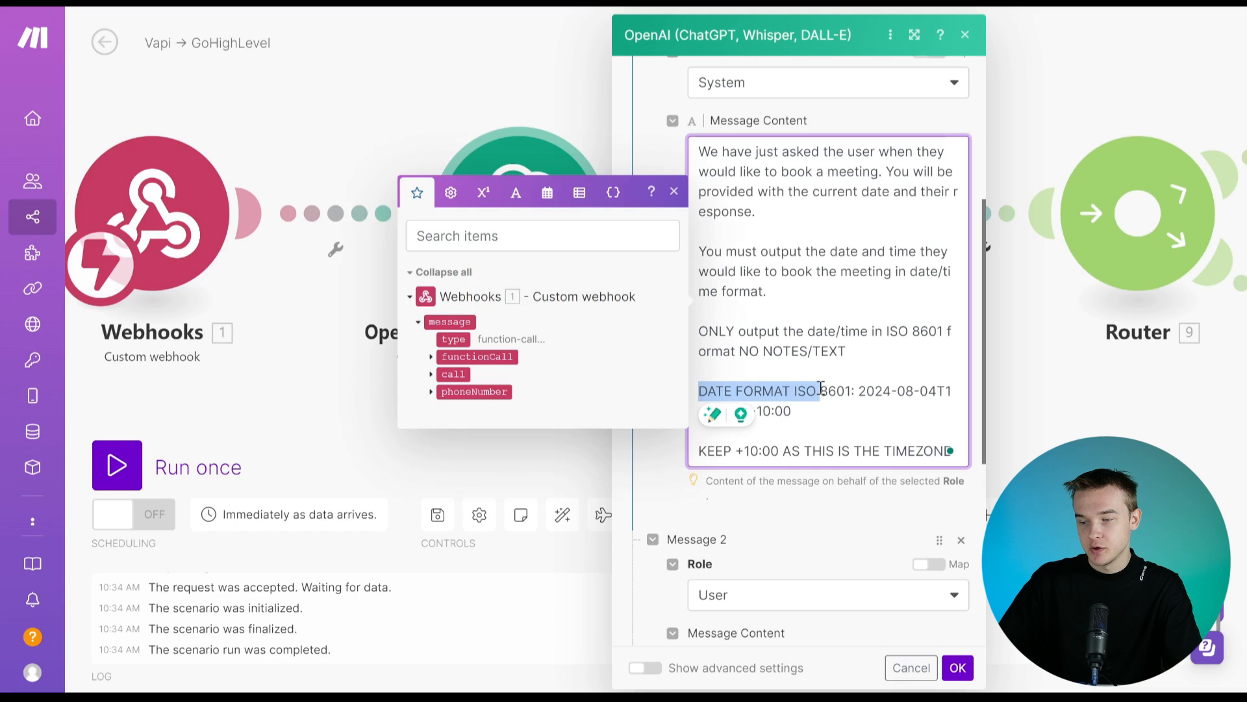
{"action": "left_click", "coordinate": [860, 393]}
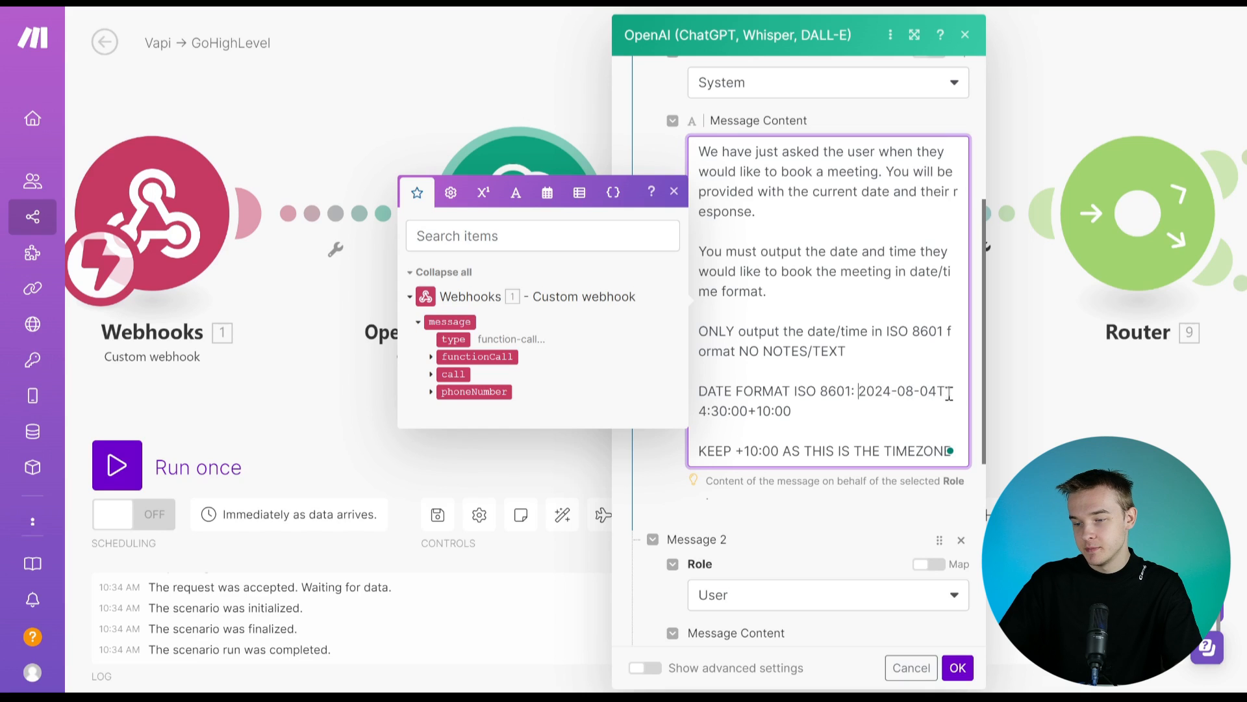
{"action": "key", "text": "Escape"}
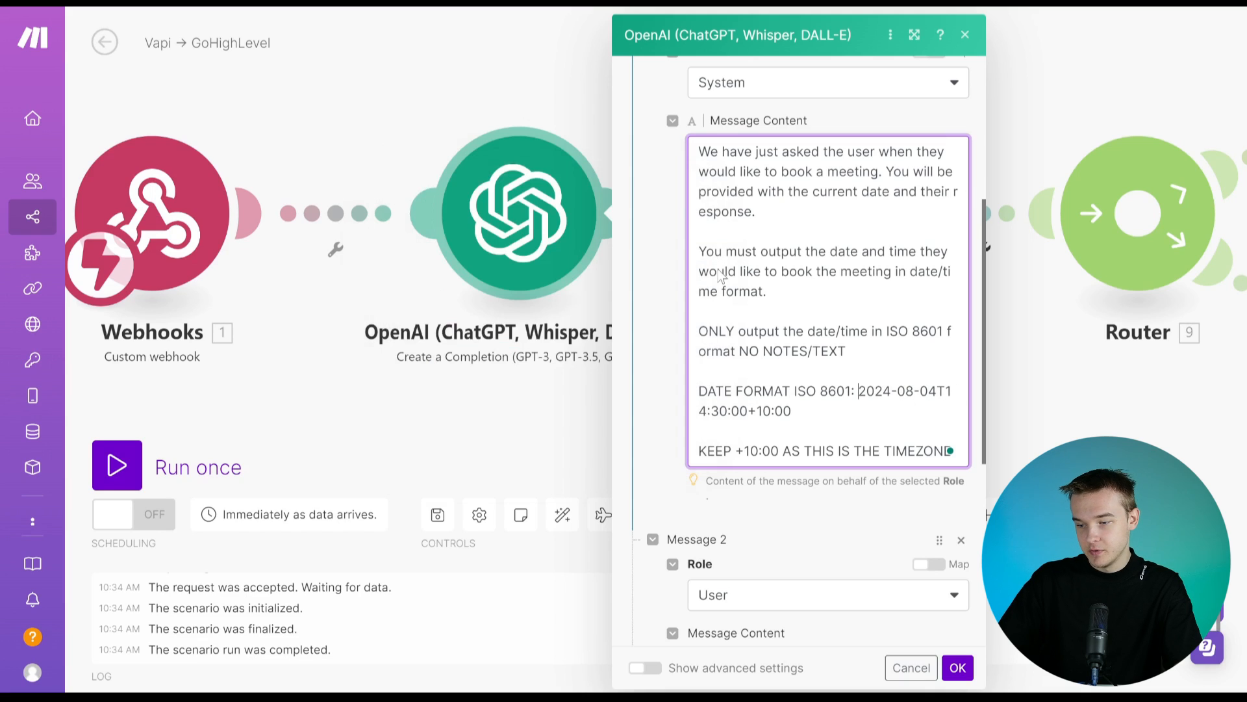
{"action": "left_click_drag", "start_coordinate": [804, 411], "coordinate": [698, 391]}
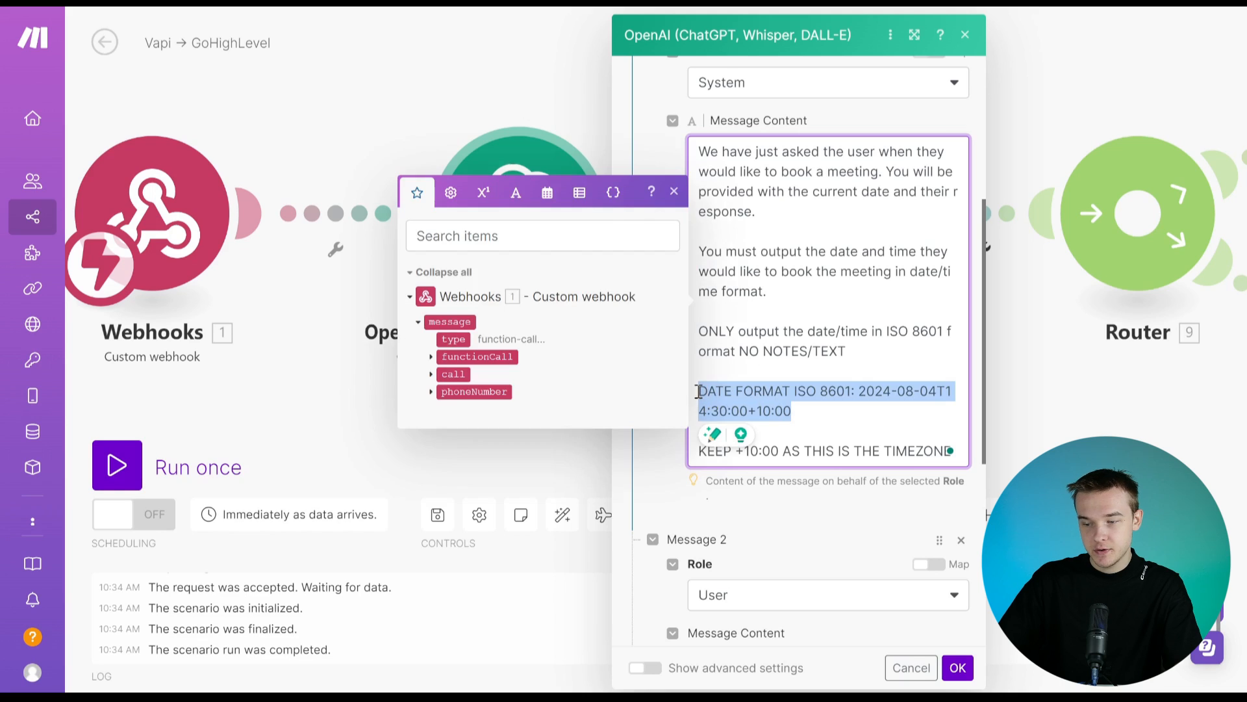
{"action": "left_click", "coordinate": [823, 410]}
{"action": "key", "text": "Escape"}
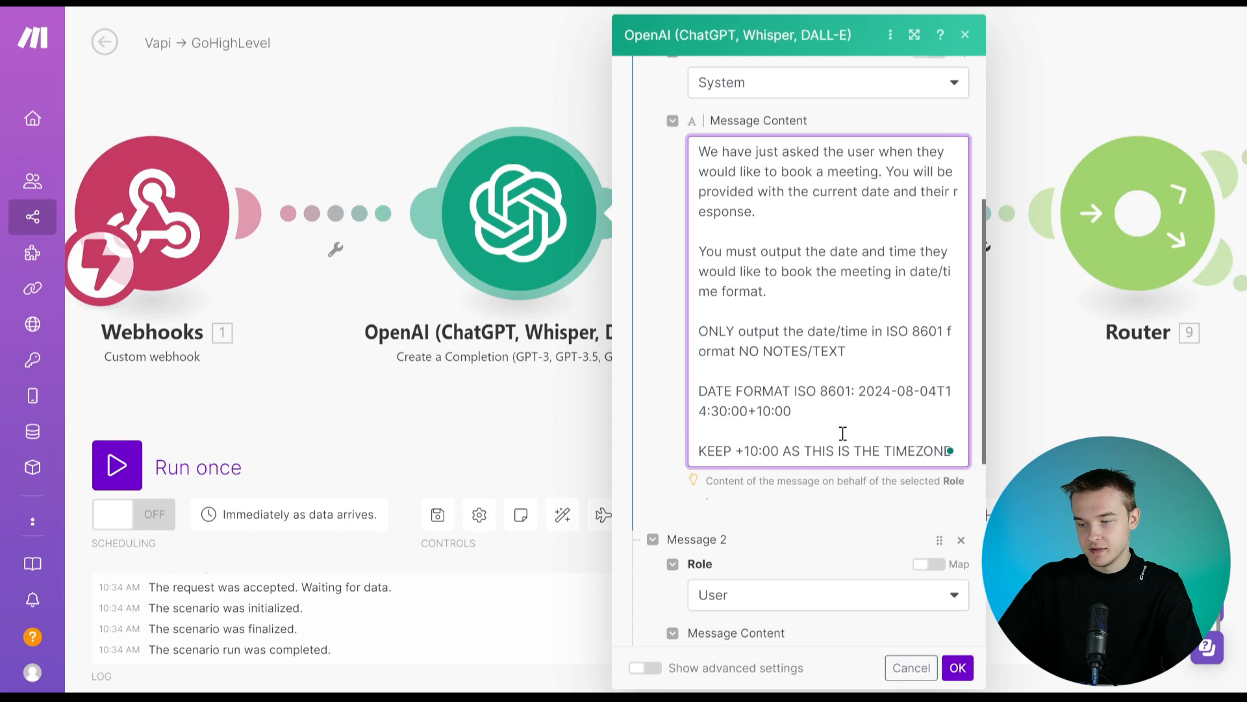
Step: Read the user message below the system message, and search its available variables for "now" to find the current date/time variable
{"action": "scroll", "coordinate": [833, 515], "scroll_direction": "down", "scroll_amount": 1}
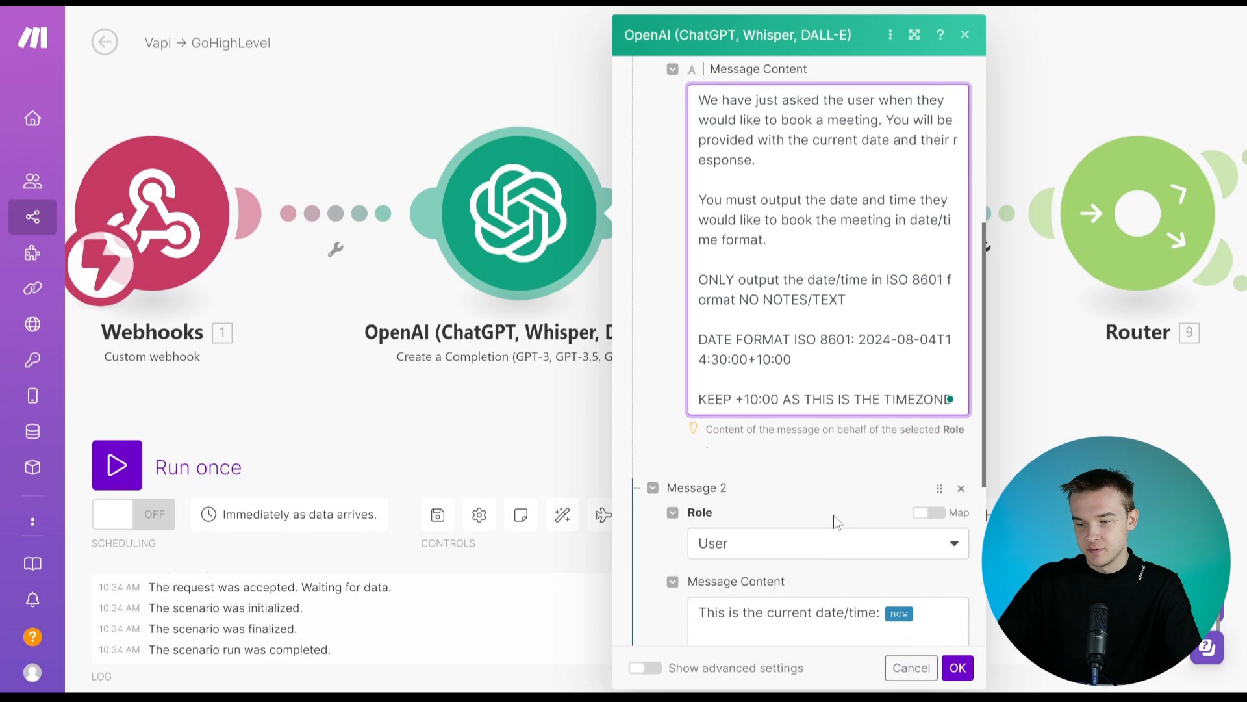
{"action": "scroll", "coordinate": [819, 458], "scroll_direction": "down", "scroll_amount": 2}
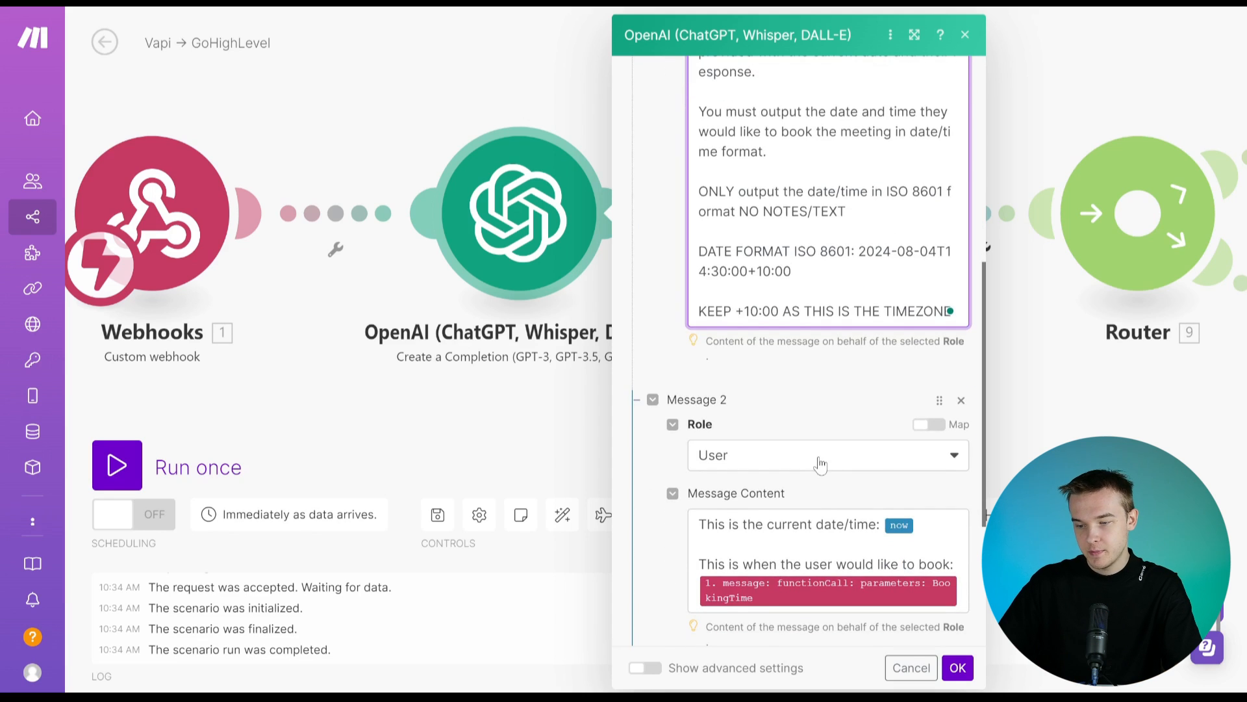
{"action": "scroll", "coordinate": [820, 463], "scroll_direction": "down", "scroll_amount": 2}
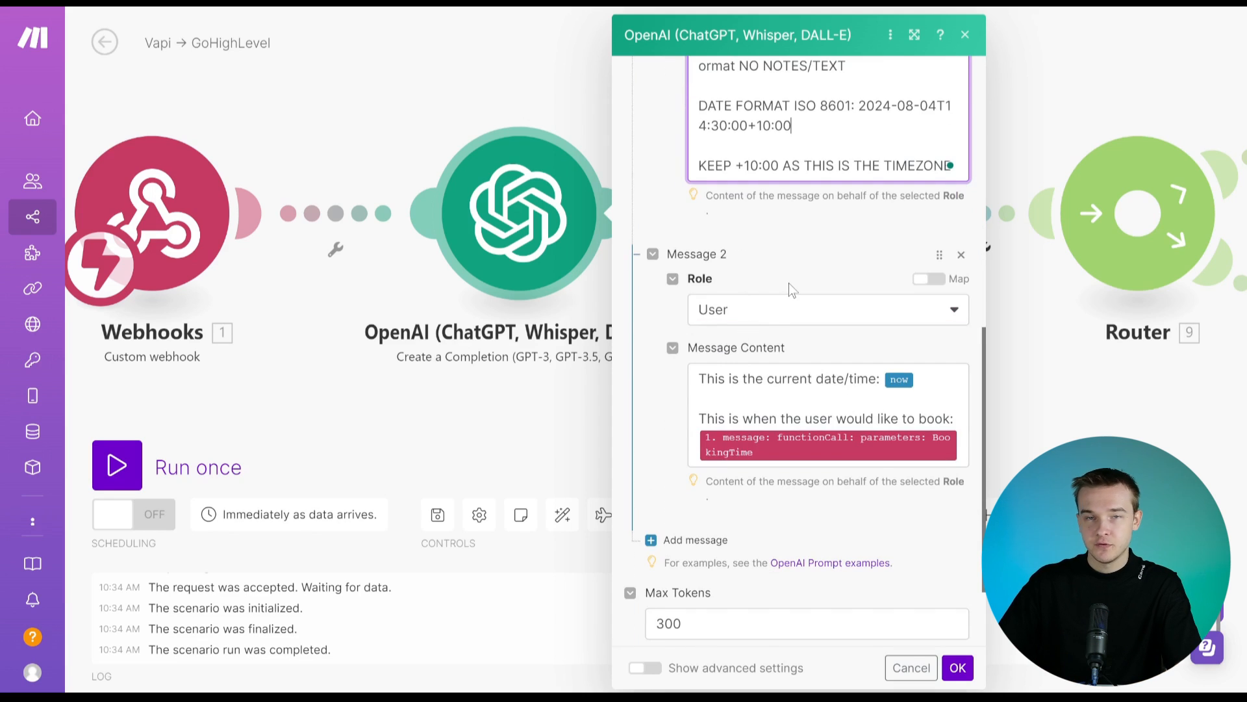
{"action": "scroll", "coordinate": [788, 286], "scroll_direction": "down", "scroll_amount": 1}
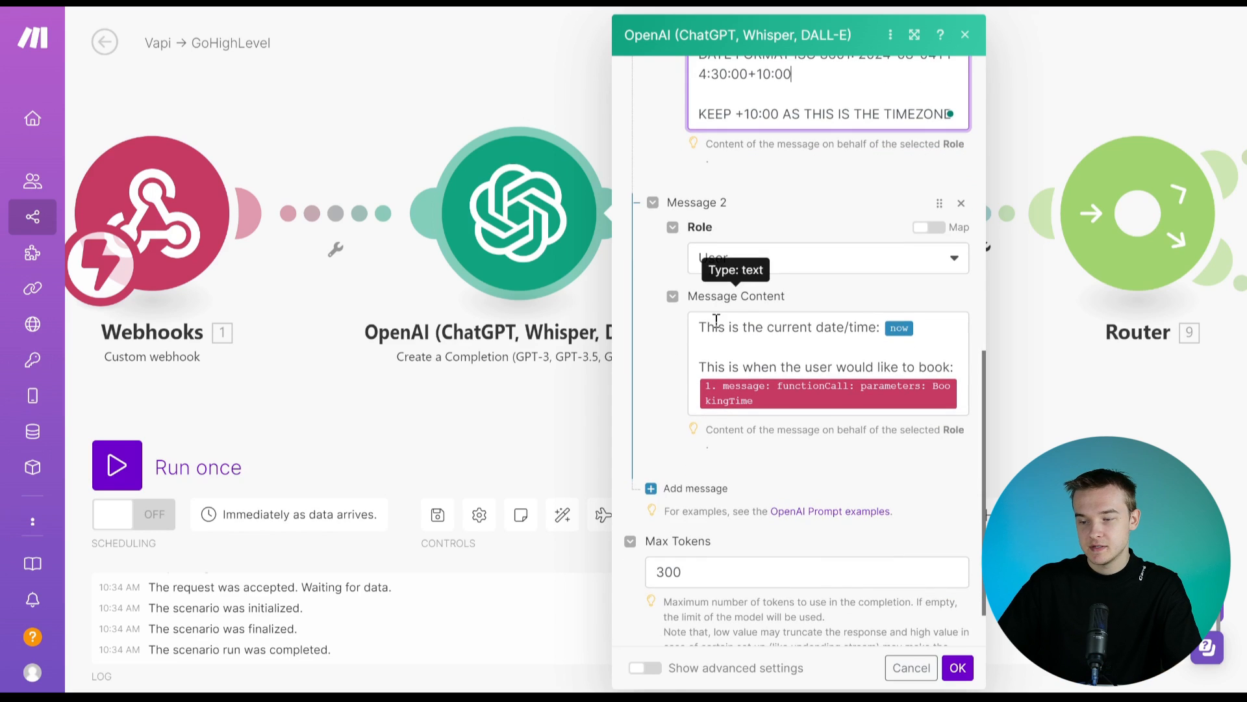
{"action": "left_click", "coordinate": [925, 321]}
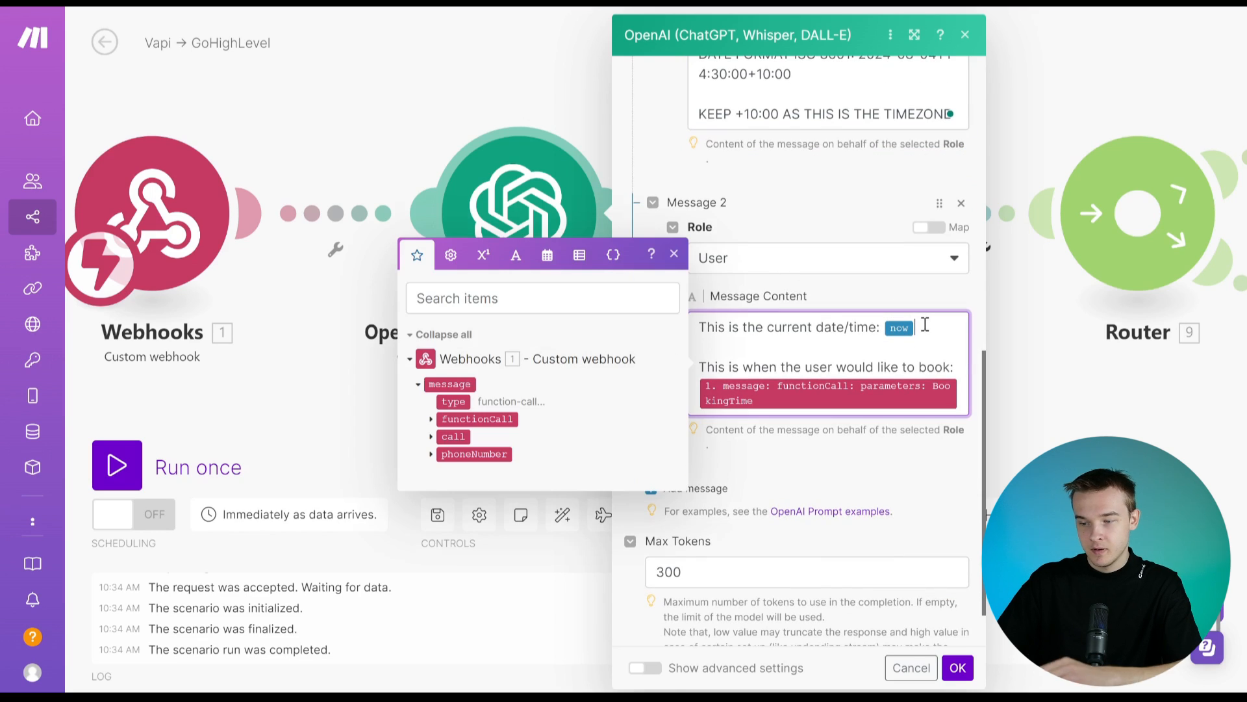
{"action": "left_click", "coordinate": [585, 295]}
{"action": "type", "text": "now"}
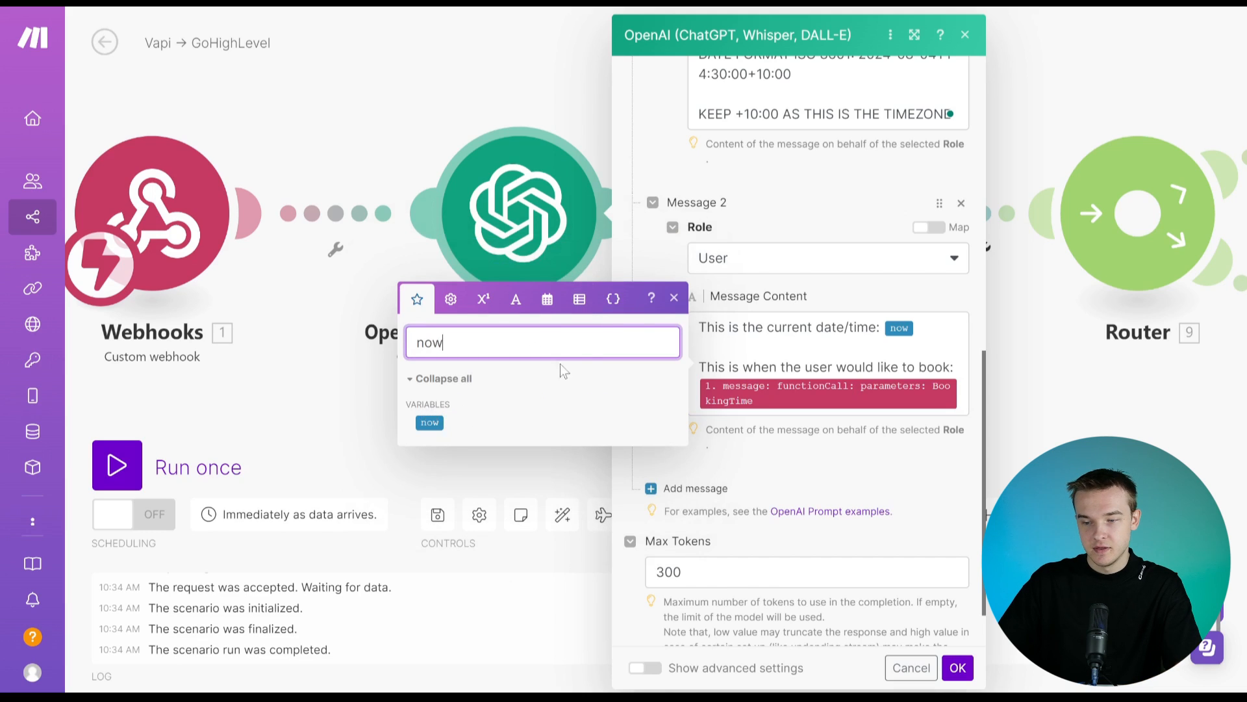
{"action": "left_click", "coordinate": [674, 299]}
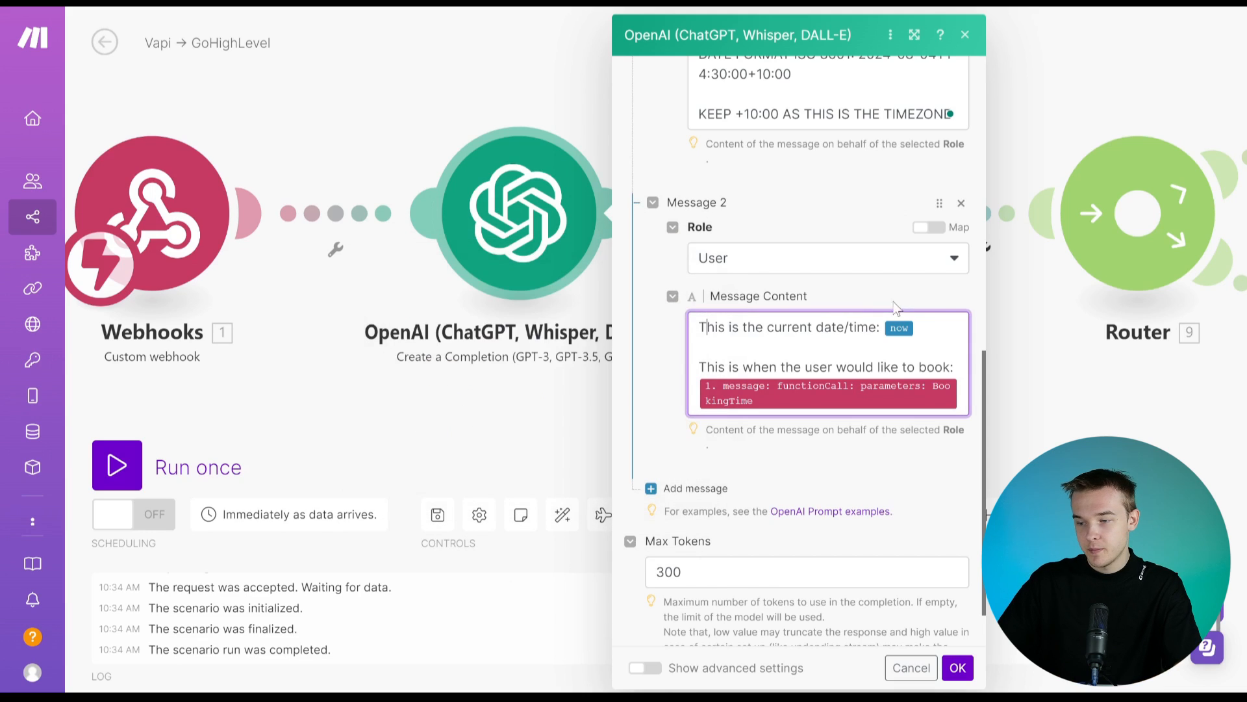
Step: Check the current date/time and BookingTime lines in the user message, and close the OpenAI module's settings without editing them
{"action": "left_click", "coordinate": [932, 329]}
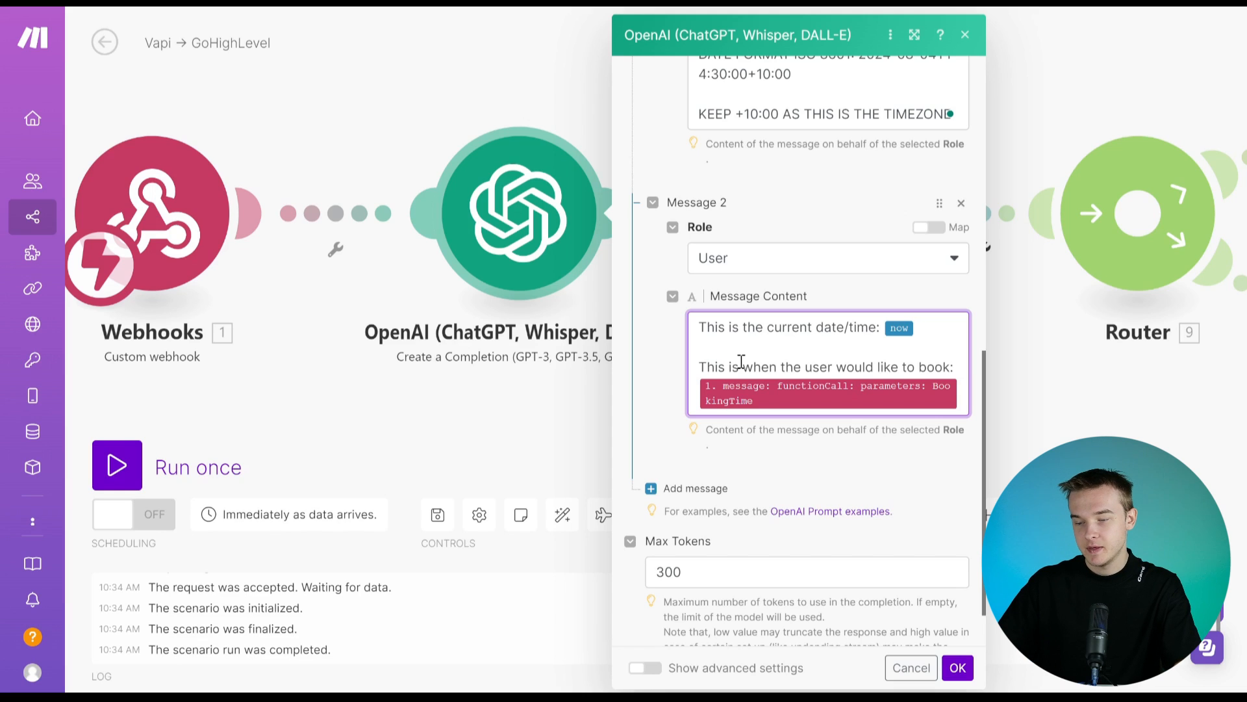
{"action": "left_click", "coordinate": [956, 363]}
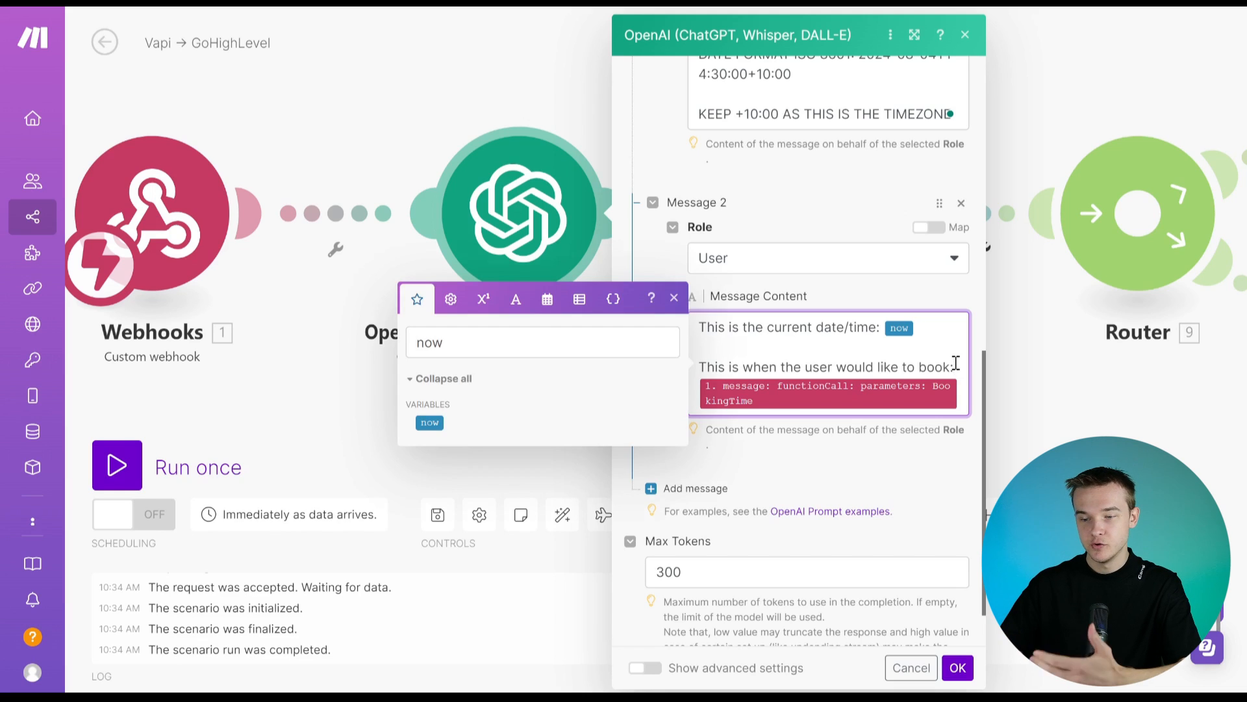
{"action": "left_click", "coordinate": [672, 302]}
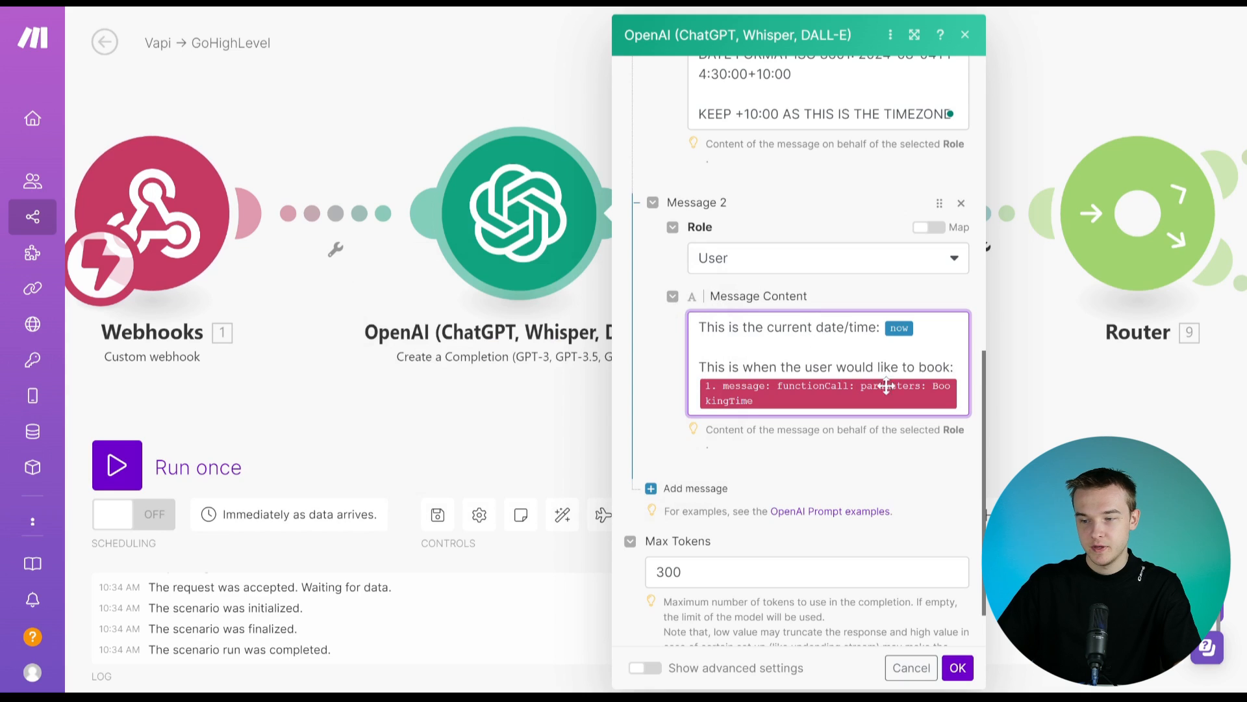
{"action": "key", "text": "Escape"}
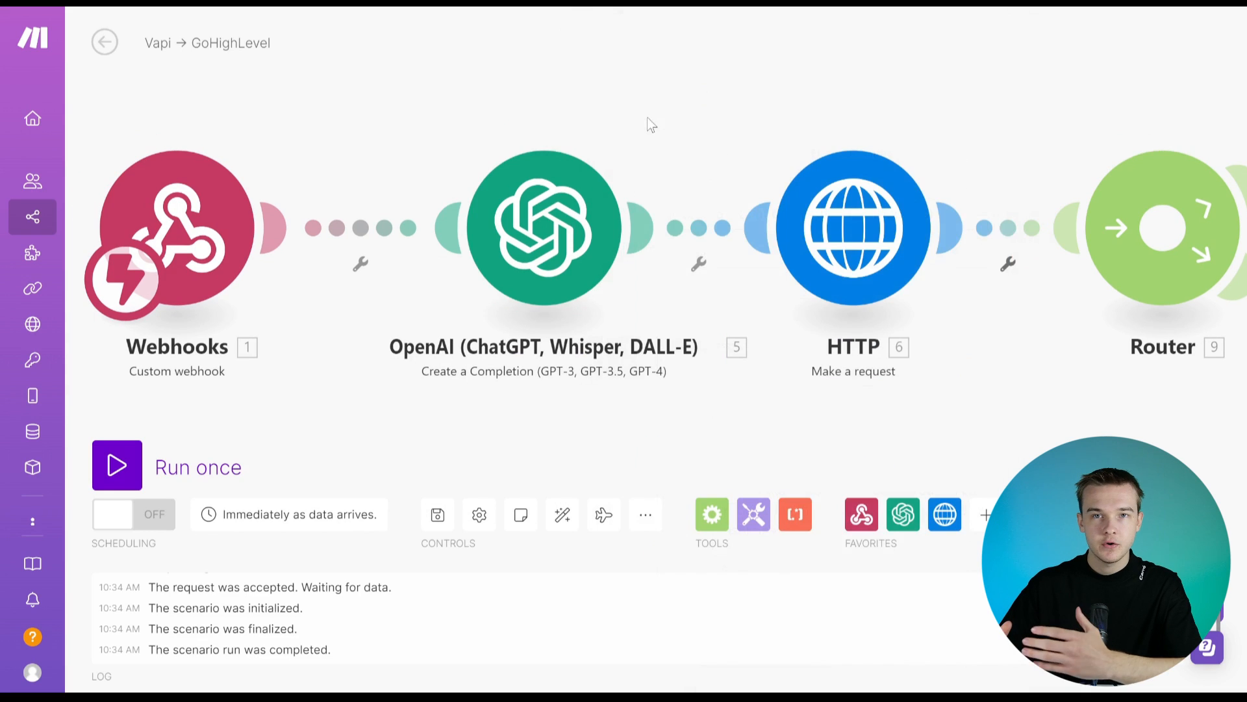
Step: Run only the OpenAI module with BookingTime set to "tommorow 2pm", and check the resulting output before closing it
{"action": "right_click", "coordinate": [549, 208]}
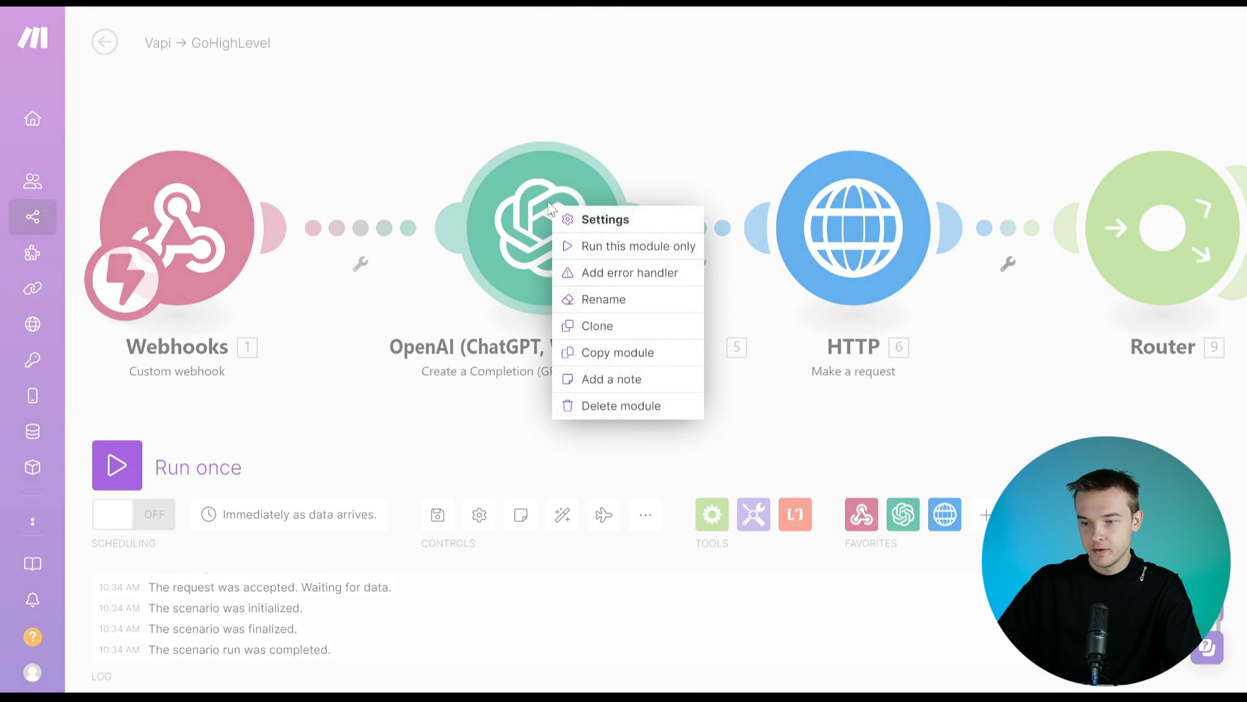
{"action": "left_click", "coordinate": [593, 248]}
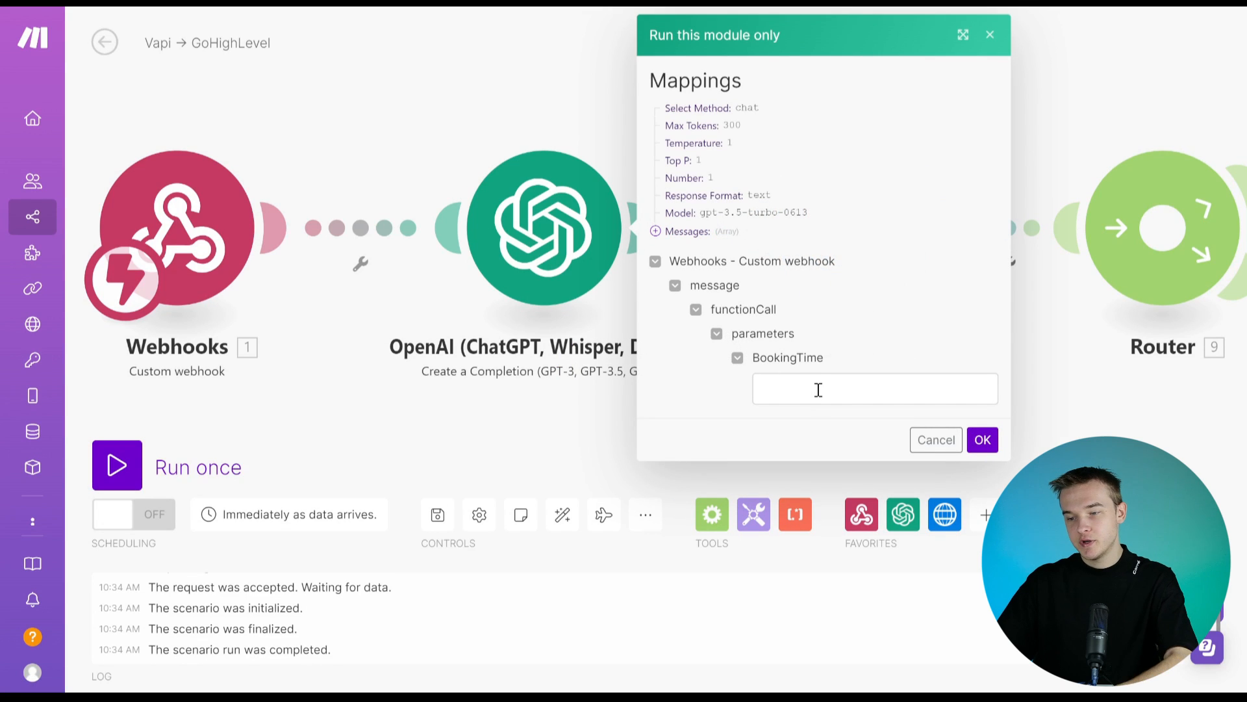
{"action": "left_click", "coordinate": [819, 390]}
{"action": "type", "text": "tommorow 2pm"}
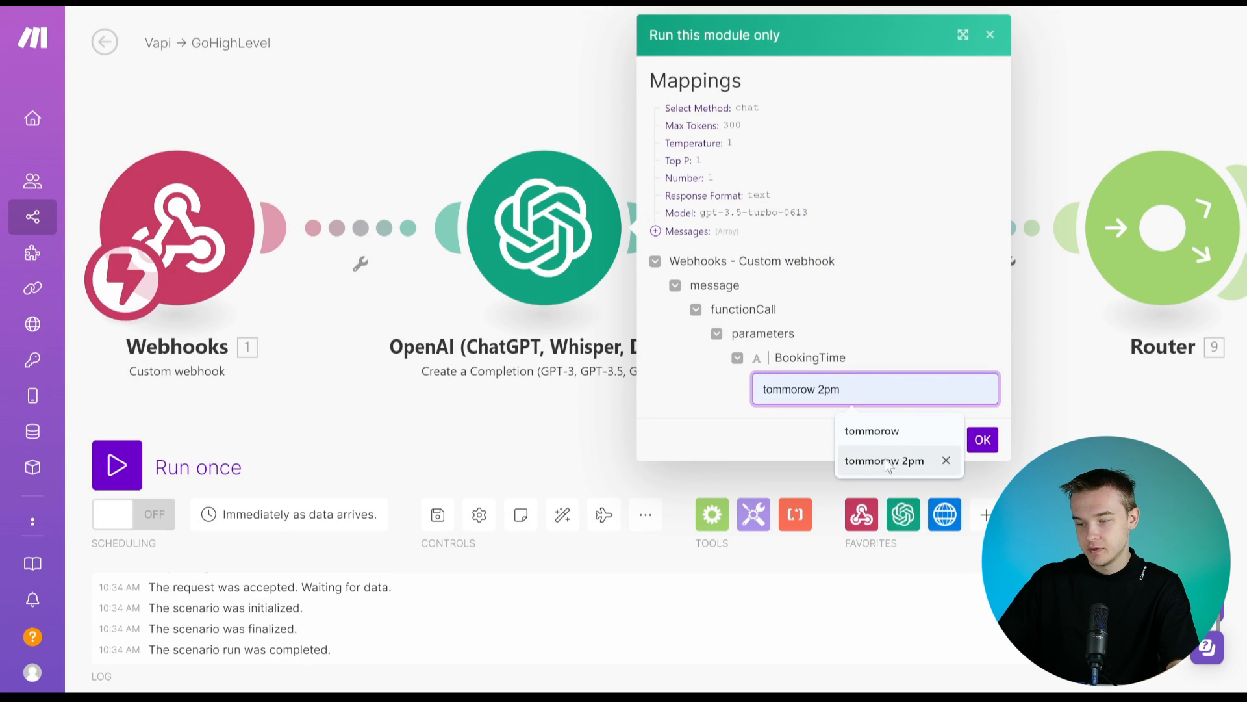
{"action": "left_click", "coordinate": [887, 463]}
{"action": "left_click", "coordinate": [983, 440]}
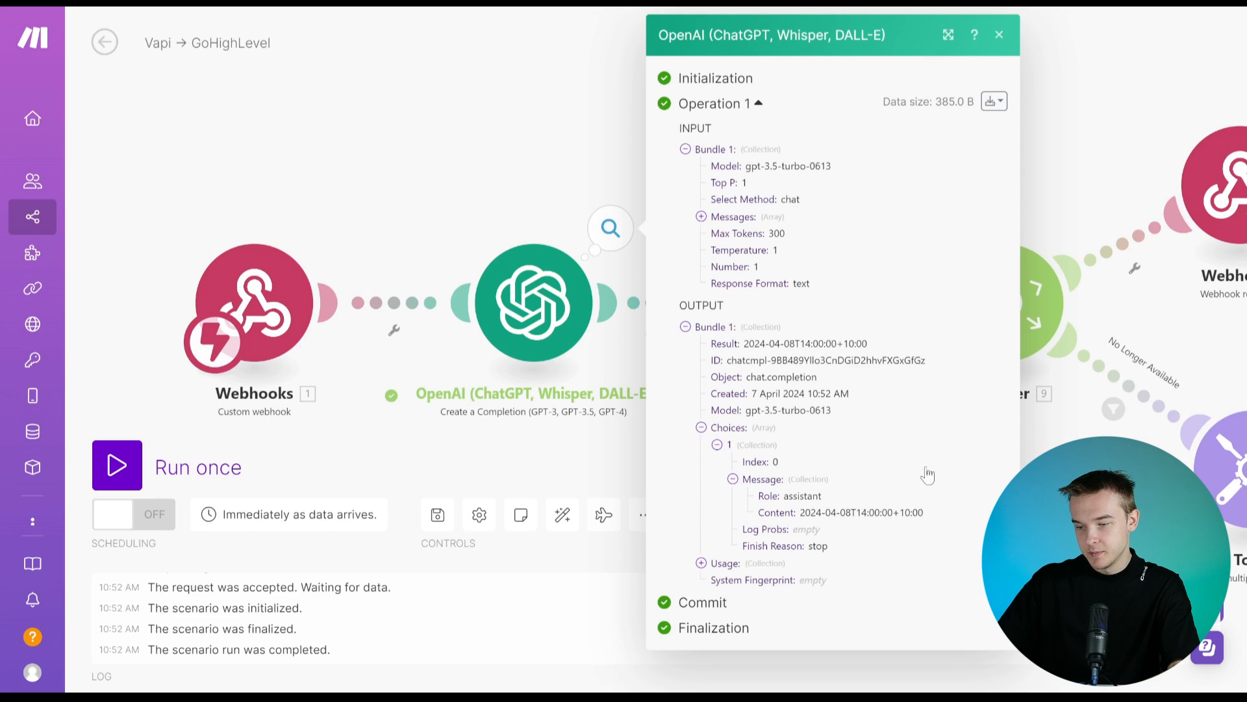
{"action": "left_click", "coordinate": [999, 34]}
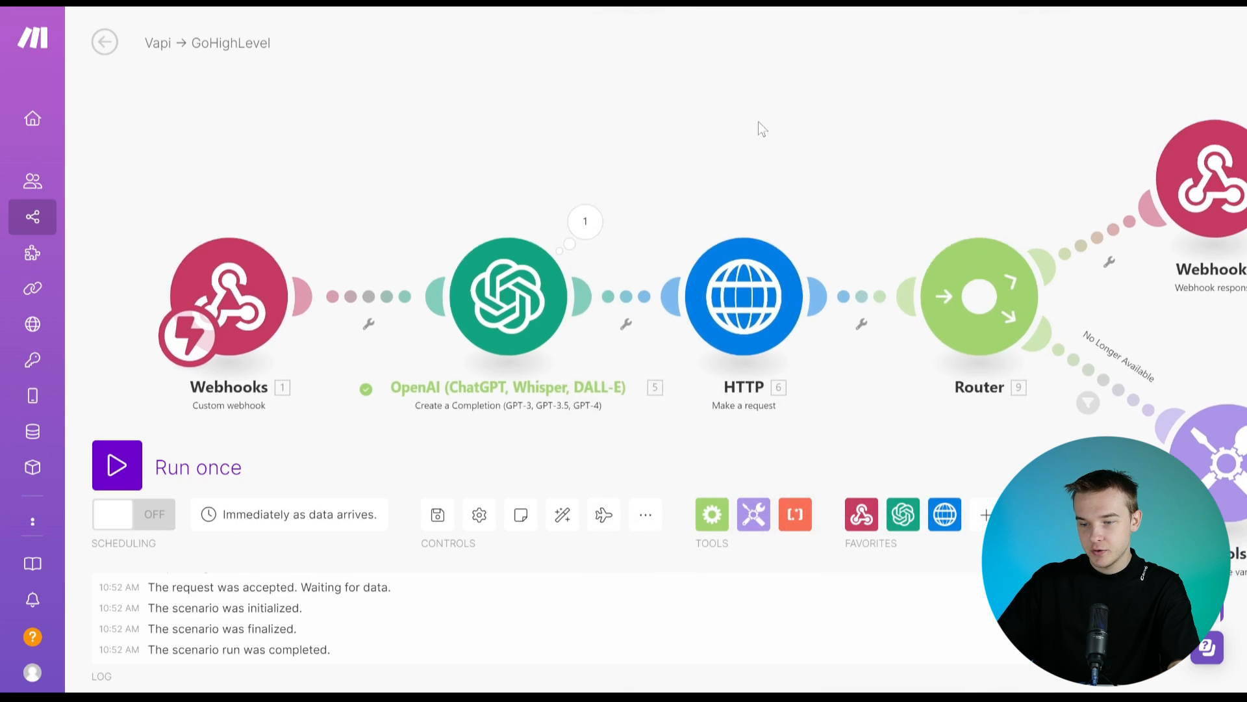
Step: Open the HTTP module between OpenAI and the router, and examine its URL, method, headers and JSON request content
{"action": "left_click_drag", "start_coordinate": [638, 135], "coordinate": [602, 141]}
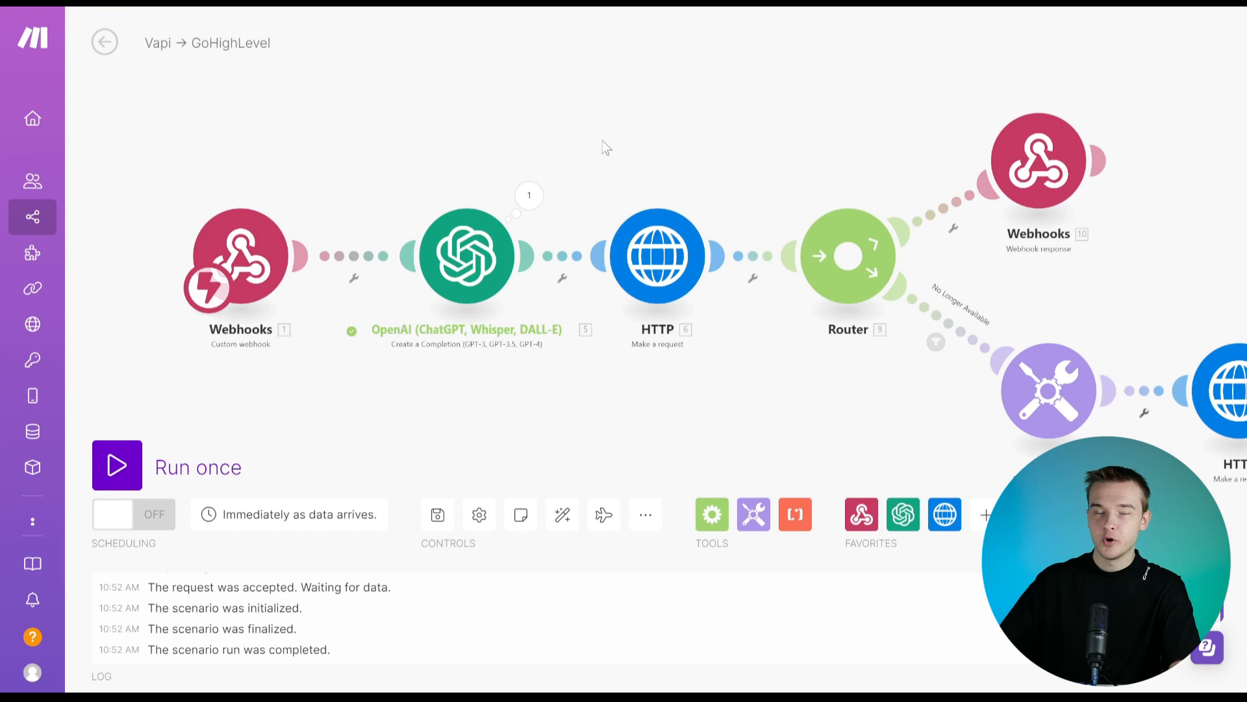
{"action": "scroll", "coordinate": [603, 140], "scroll_direction": "up", "scroll_amount": 2}
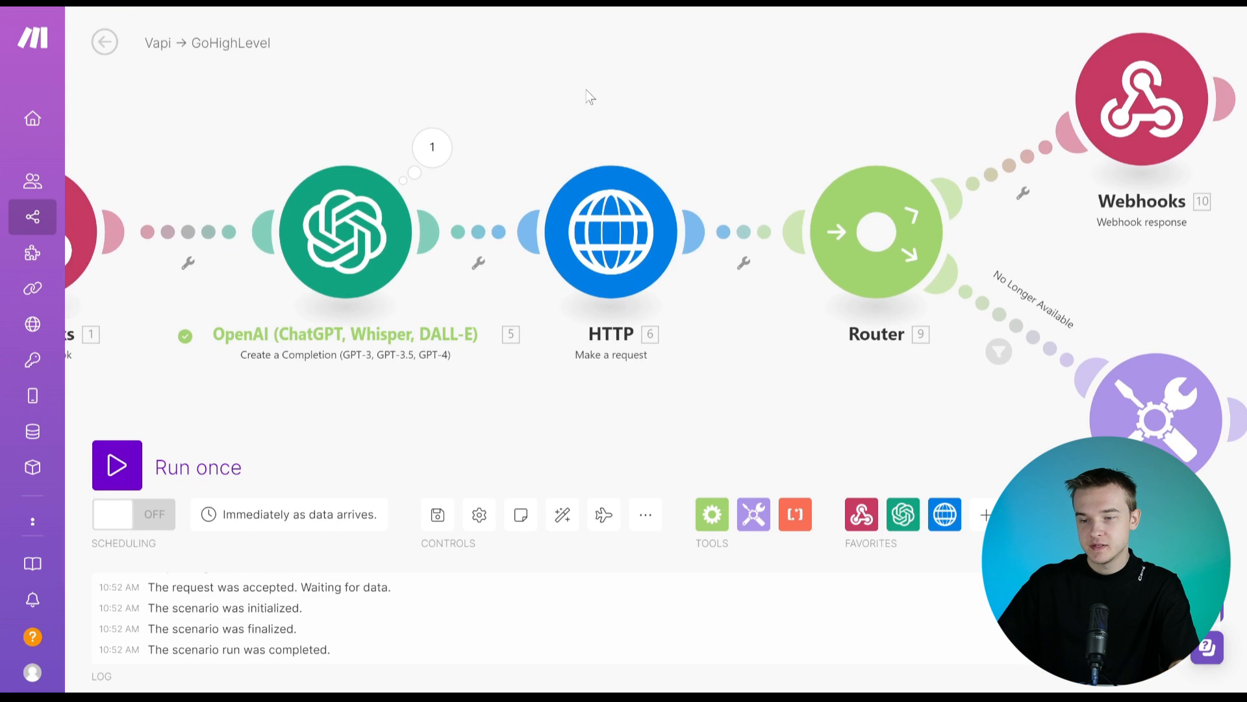
{"action": "left_click", "coordinate": [603, 233]}
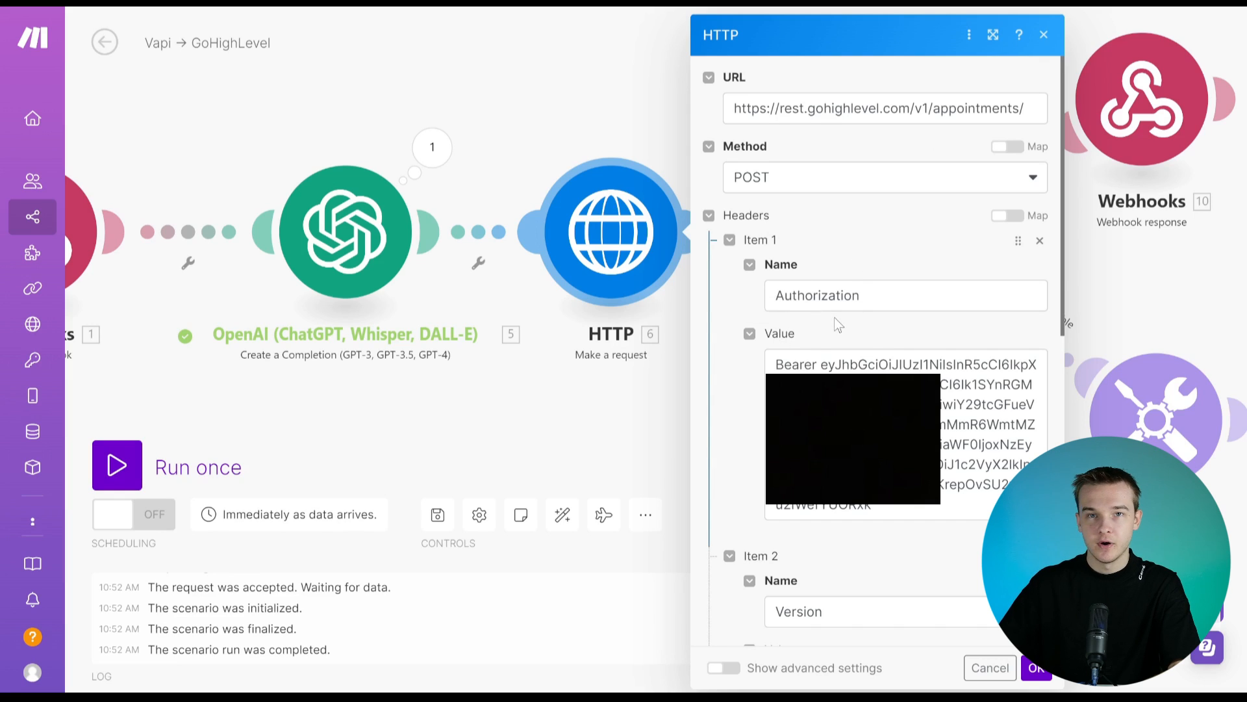
{"action": "scroll", "coordinate": [834, 317], "scroll_direction": "down", "scroll_amount": 6}
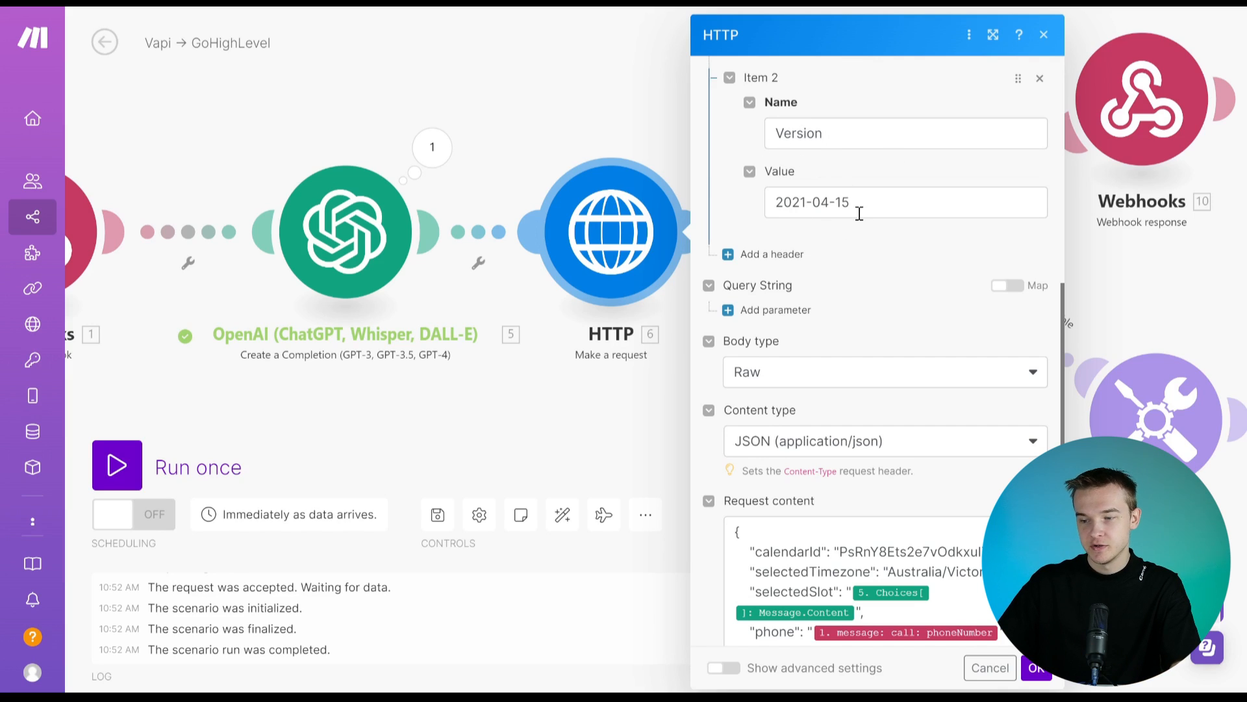
{"action": "scroll", "coordinate": [836, 237], "scroll_direction": "down", "scroll_amount": 2}
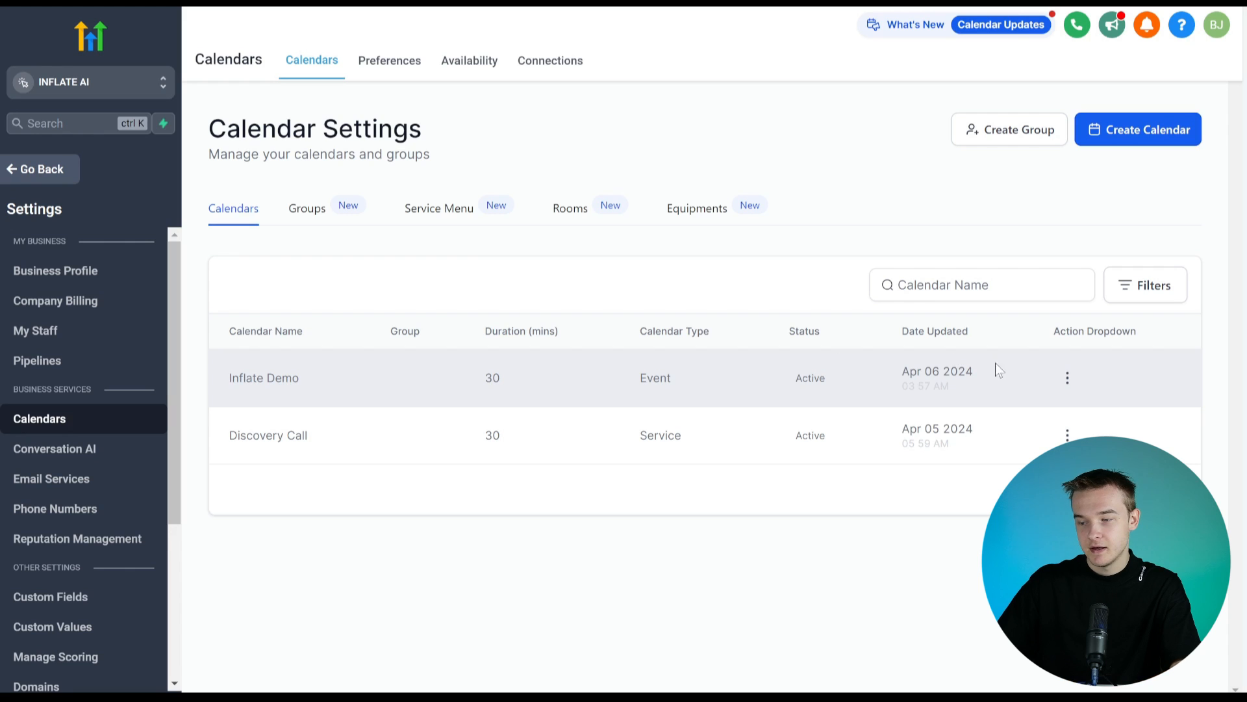
Step: In GoHighLevel's calendar settings, show the Inflate Demo calendar's embed code, highlight the calendar ID in its booking link, and close the dialog
{"action": "left_click", "coordinate": [1066, 378]}
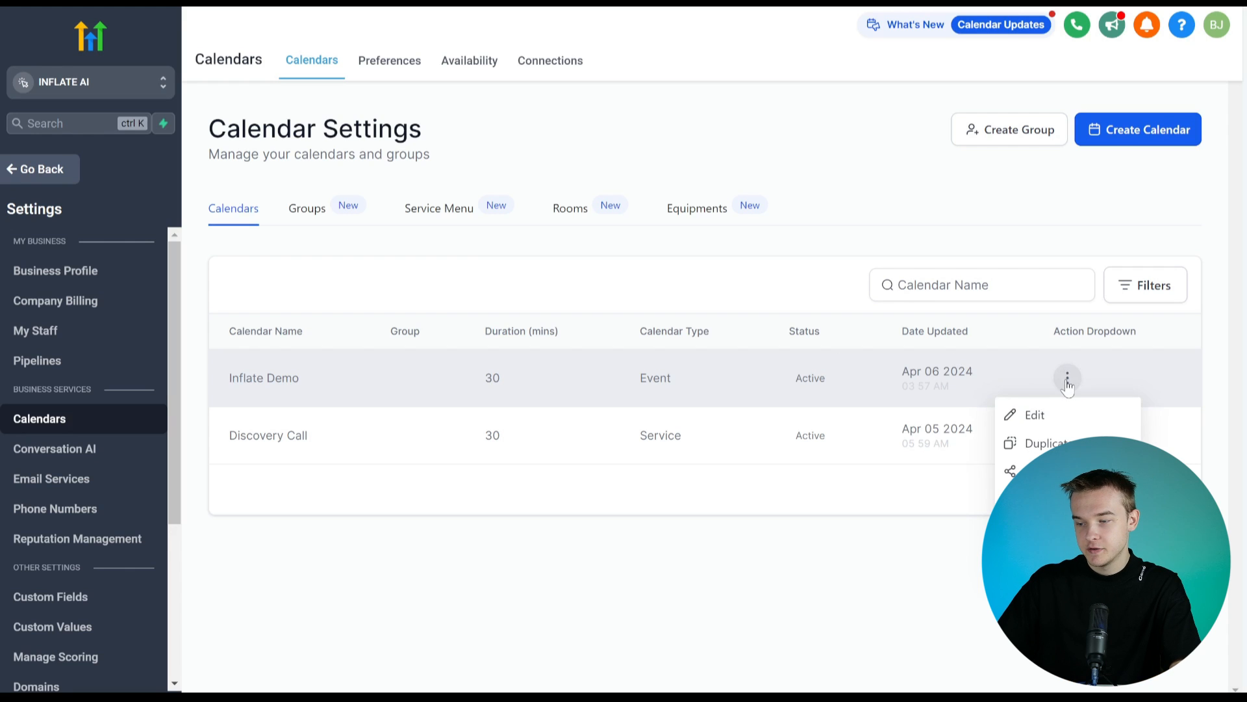
{"action": "left_click", "coordinate": [1020, 469]}
{"action": "left_click", "coordinate": [910, 315]}
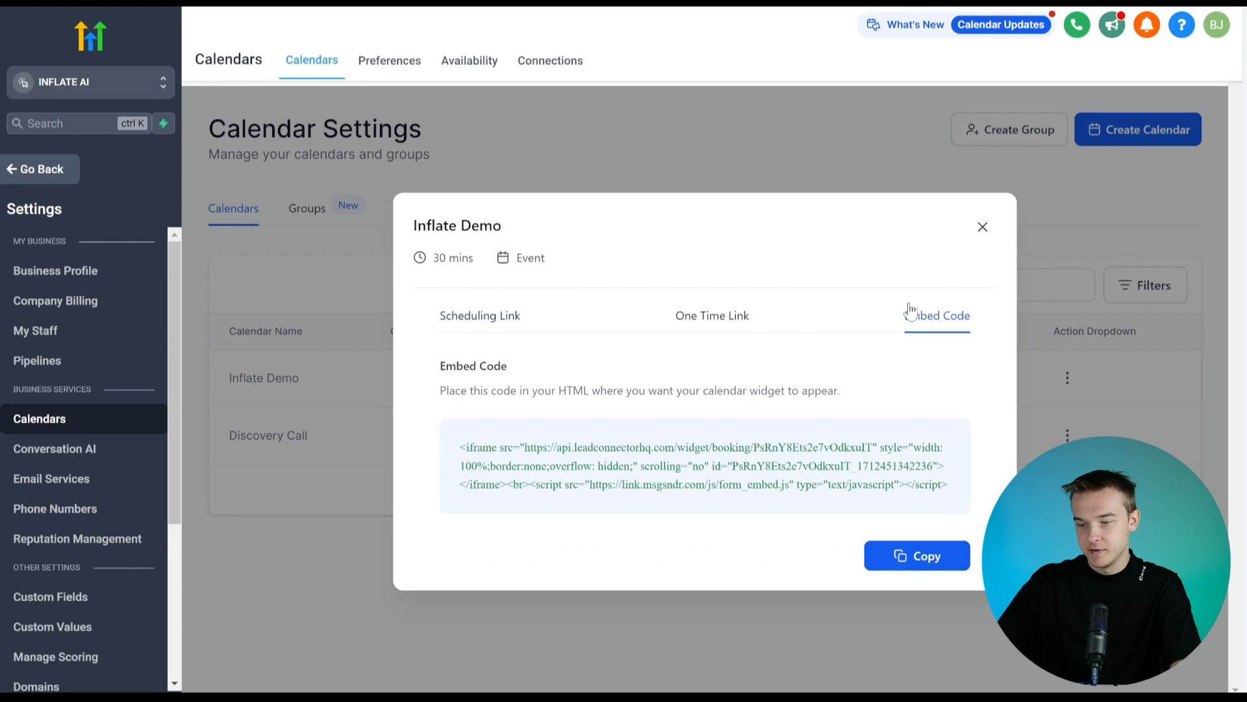
{"action": "double_click", "coordinate": [798, 447]}
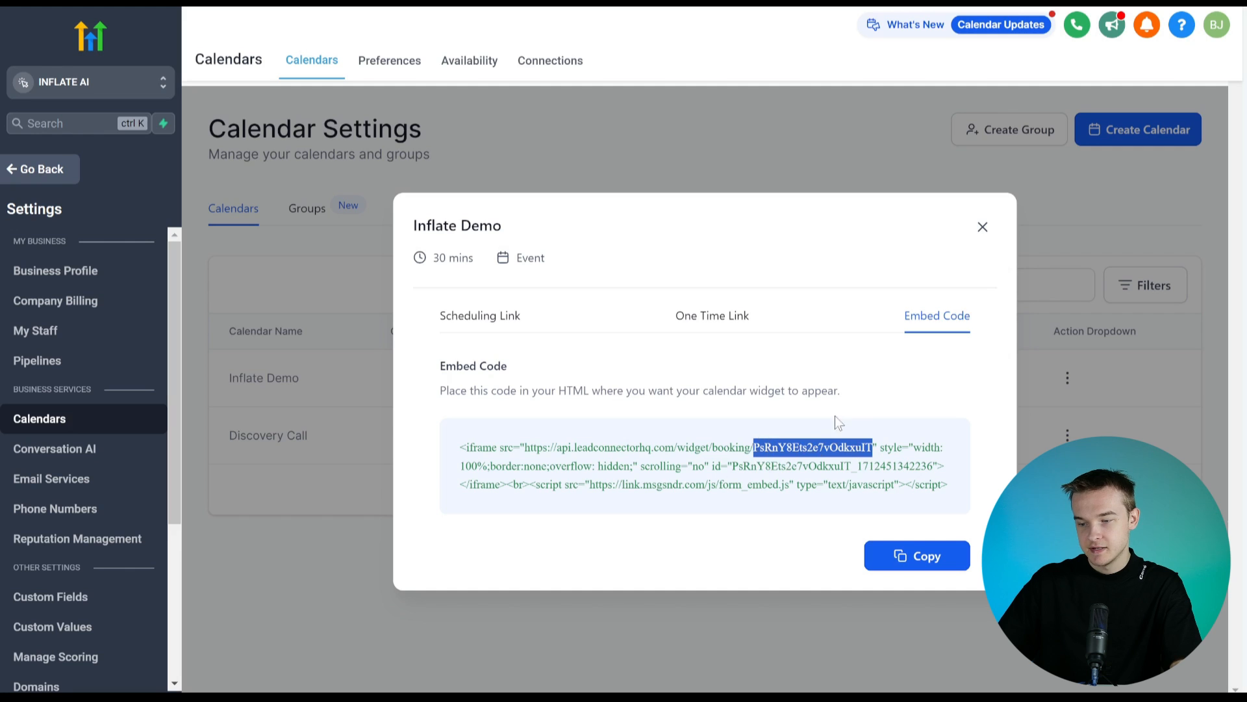
{"action": "left_click", "coordinate": [983, 226]}
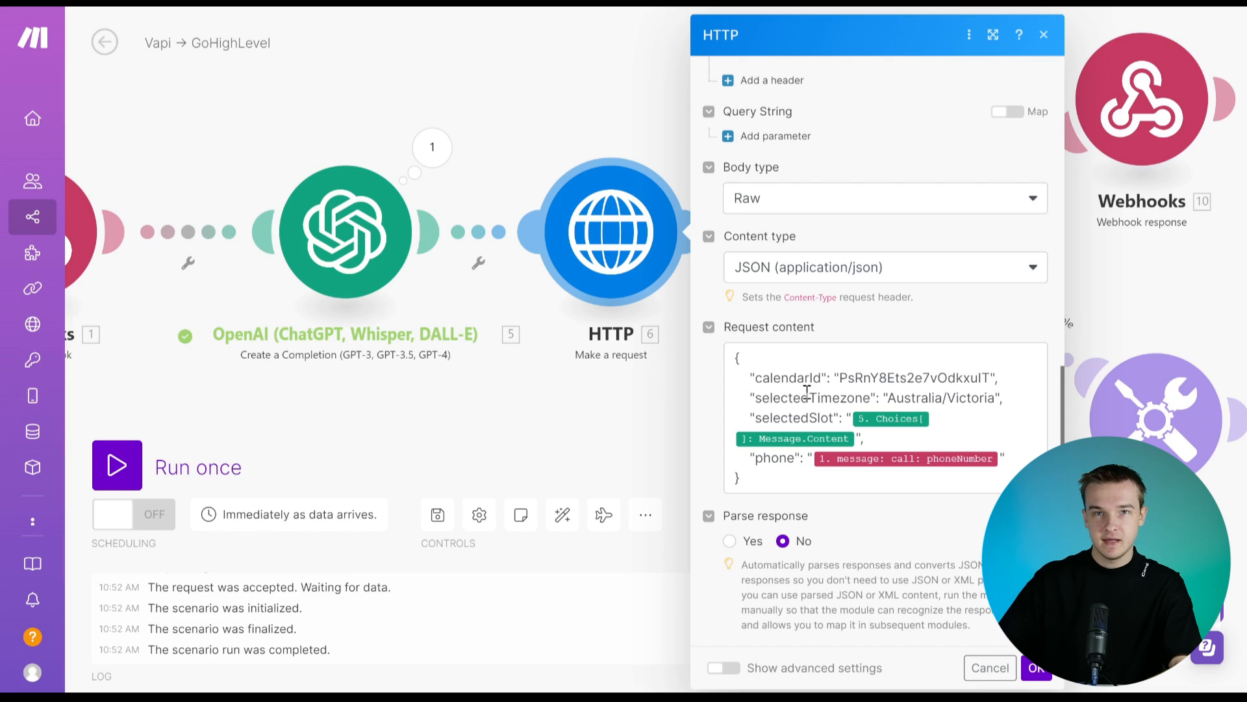
Step: Back in Make's HTTP request content, inspect the OpenAI Choices data behind selectedSlot and the webhook call data behind phone
{"action": "left_click", "coordinate": [878, 440]}
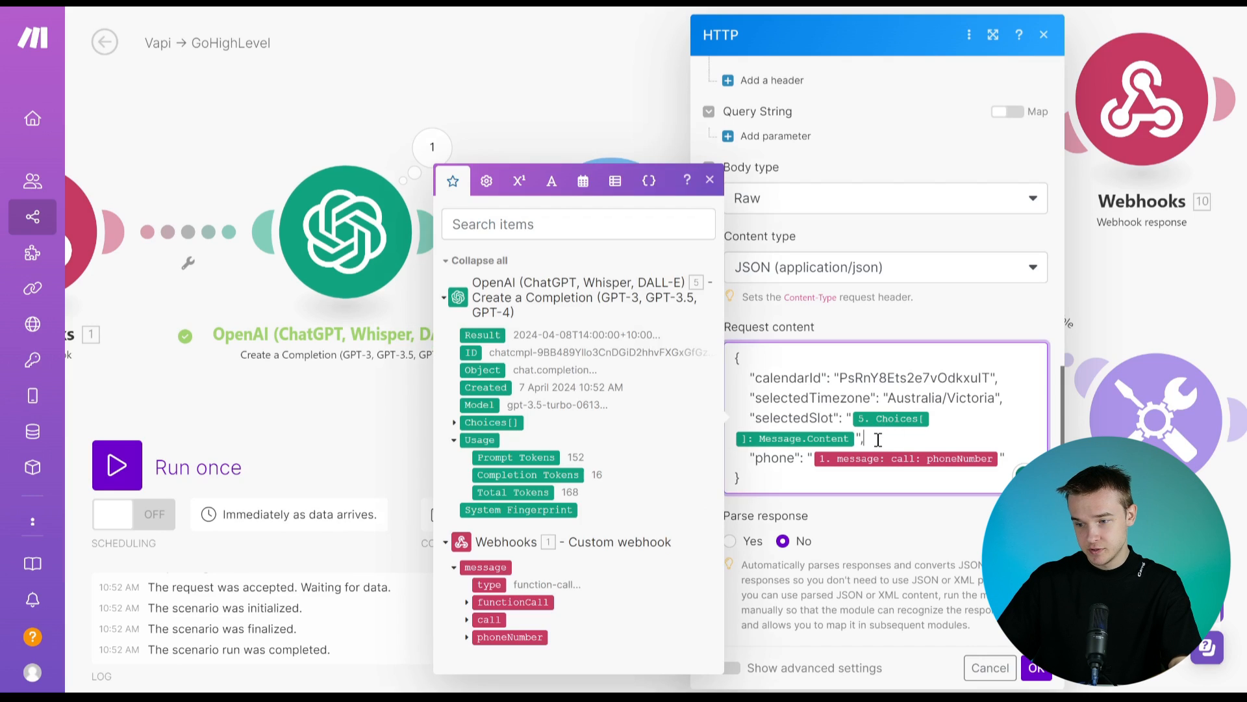
{"action": "left_click", "coordinate": [455, 422]}
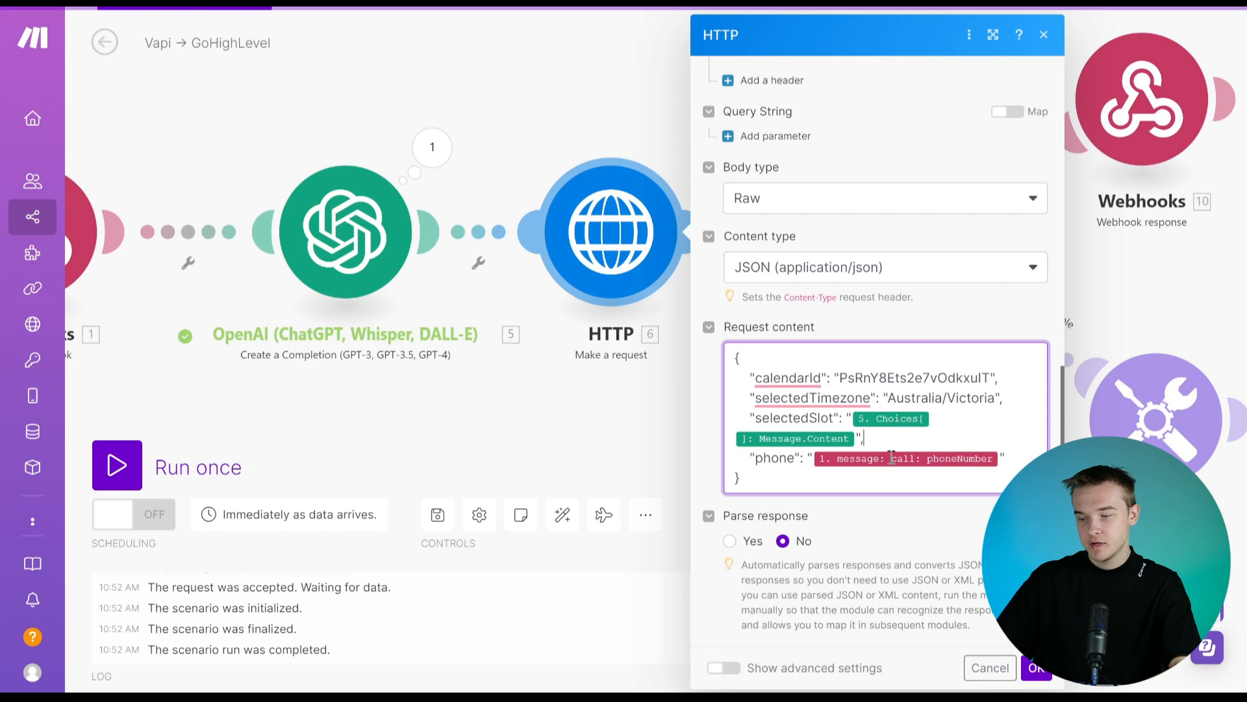
{"action": "left_click", "coordinate": [1018, 460]}
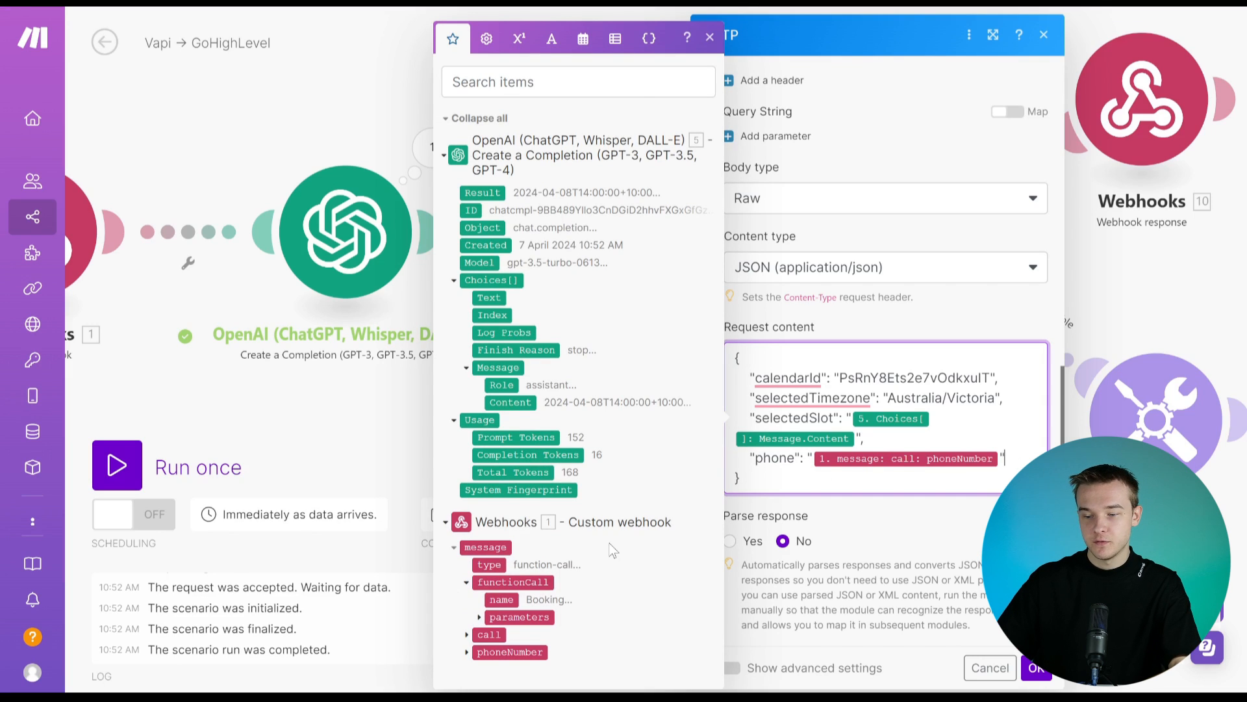
{"action": "left_click", "coordinate": [467, 636]}
{"action": "scroll", "coordinate": [608, 527], "scroll_direction": "down", "scroll_amount": 6}
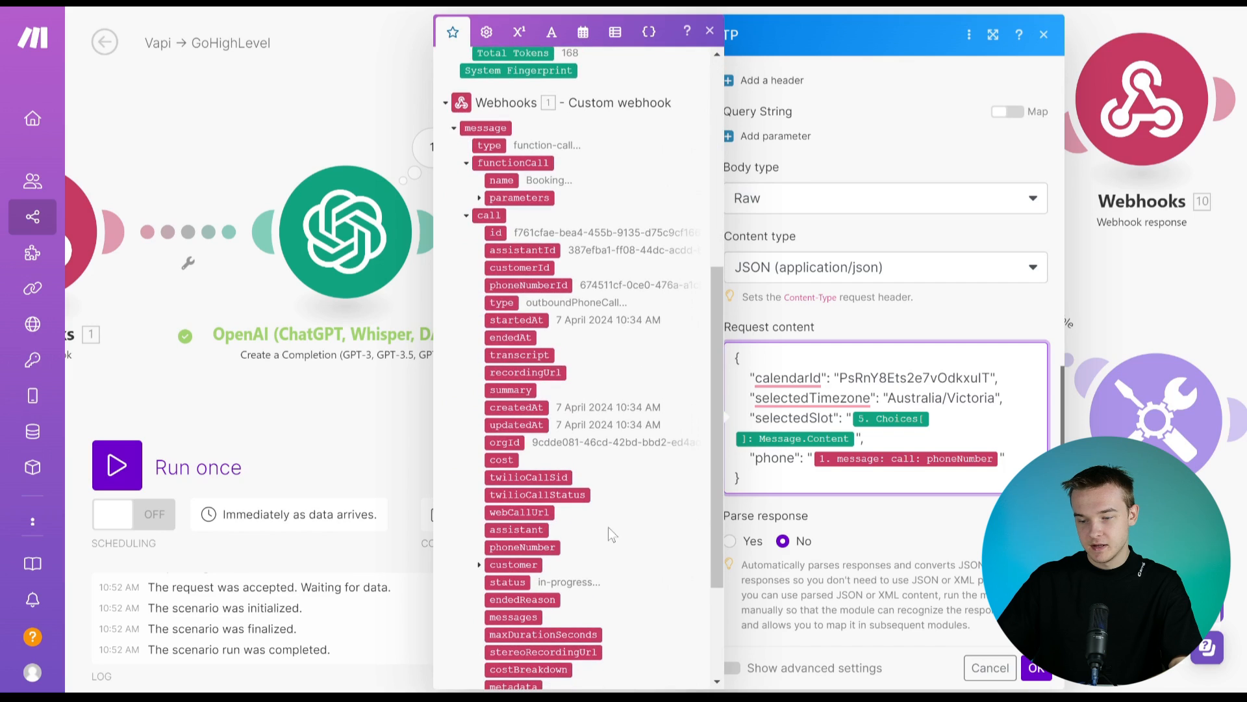
{"action": "scroll", "coordinate": [608, 527], "scroll_direction": "down", "scroll_amount": 3}
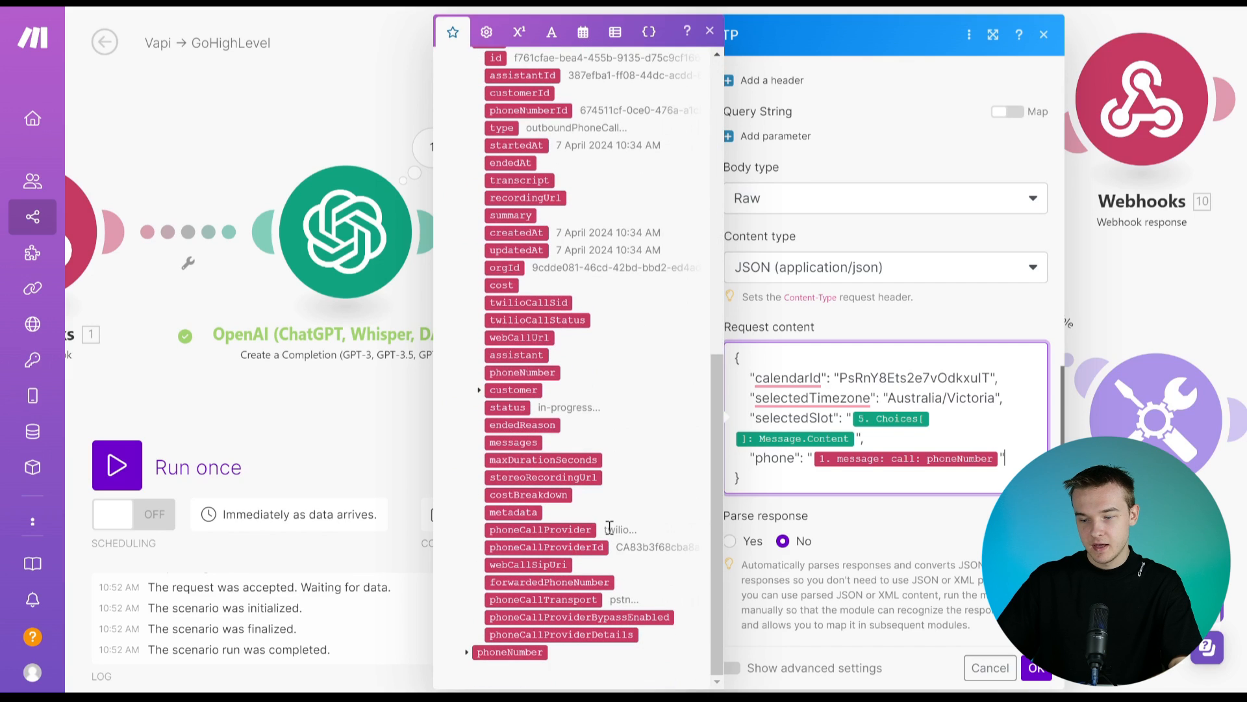
{"action": "left_click", "coordinate": [709, 33]}
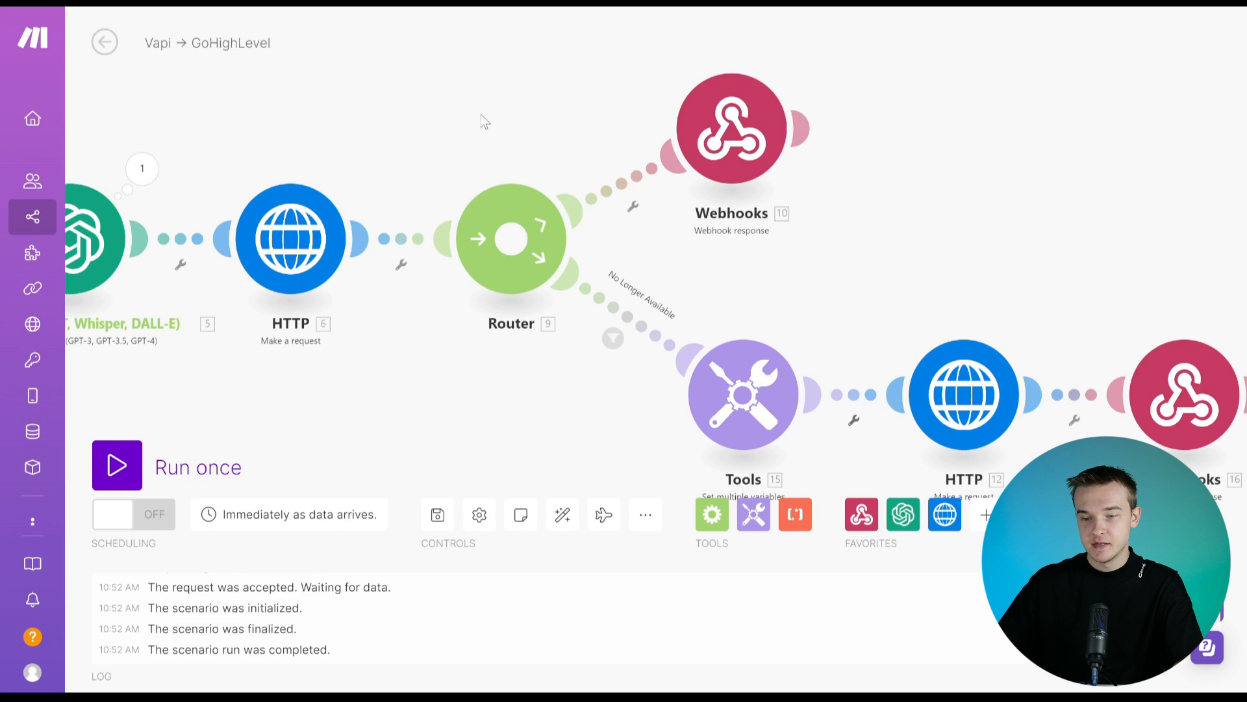
Step: Check the condition of the router's No Longer Available filter, and open the Webhook response module on the other route
{"action": "left_click_drag", "start_coordinate": [481, 115], "coordinate": [585, 119]}
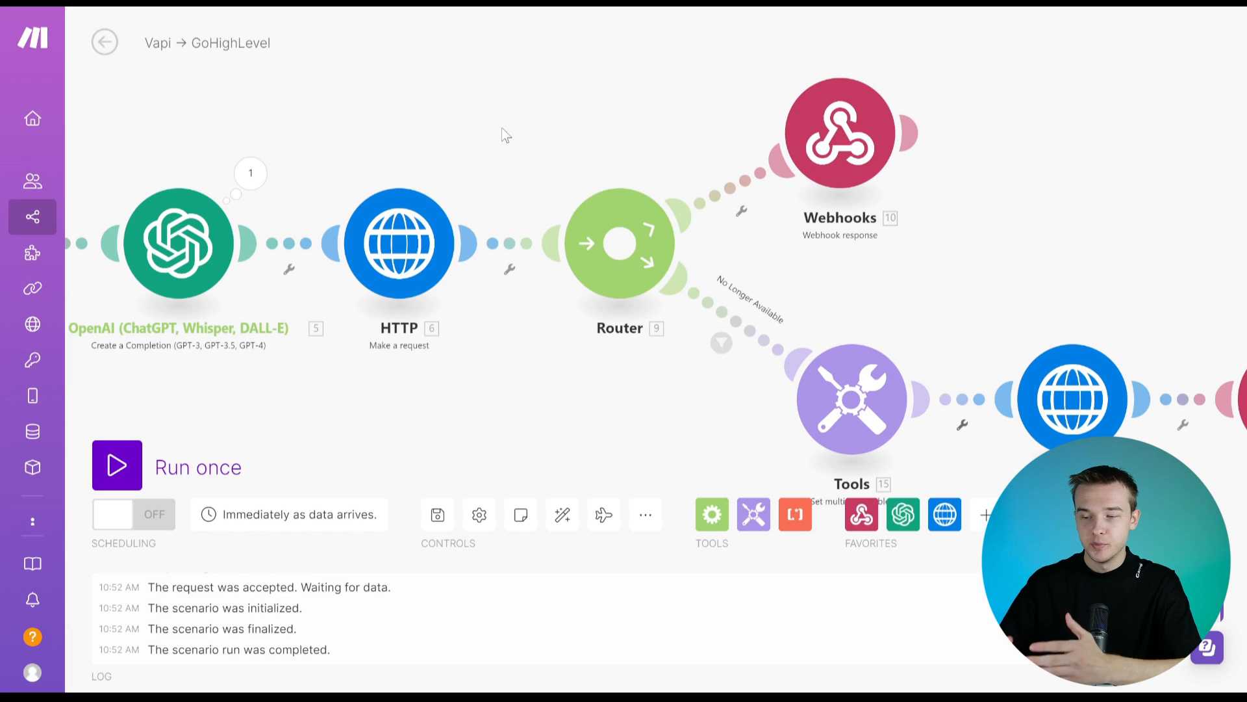
{"action": "left_click", "coordinate": [749, 320]}
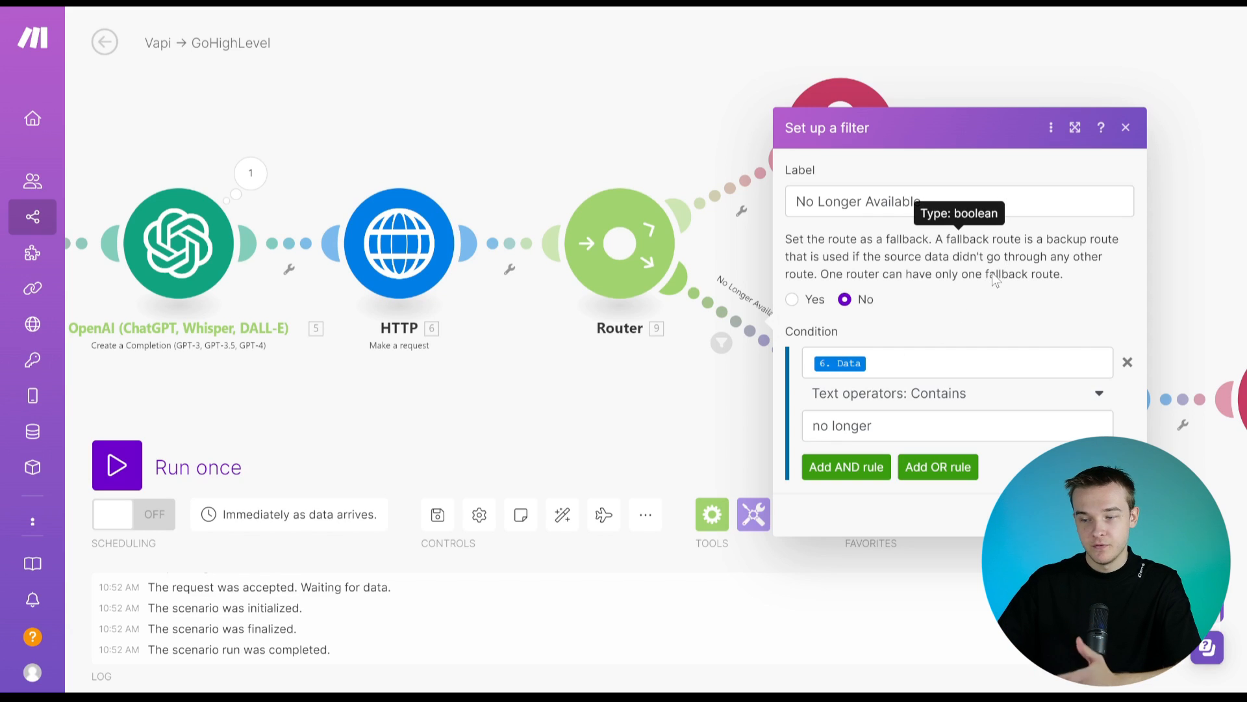
{"action": "left_click", "coordinate": [1126, 129]}
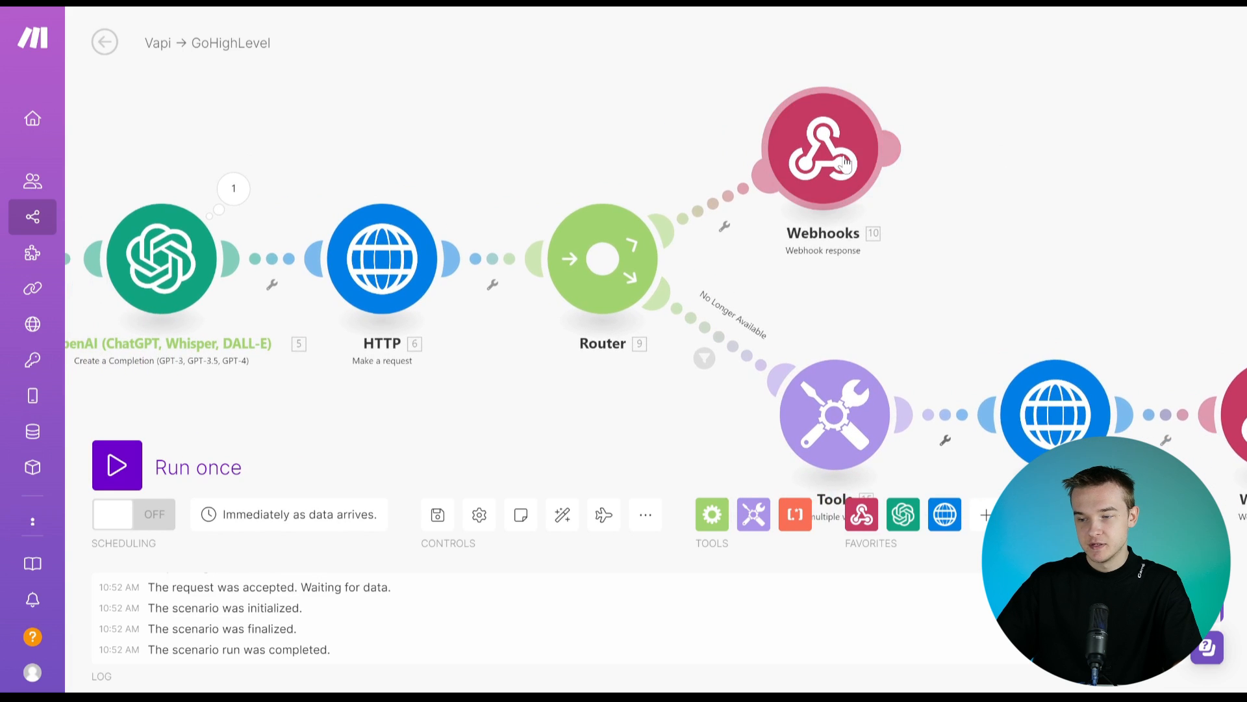
{"action": "left_click", "coordinate": [823, 150]}
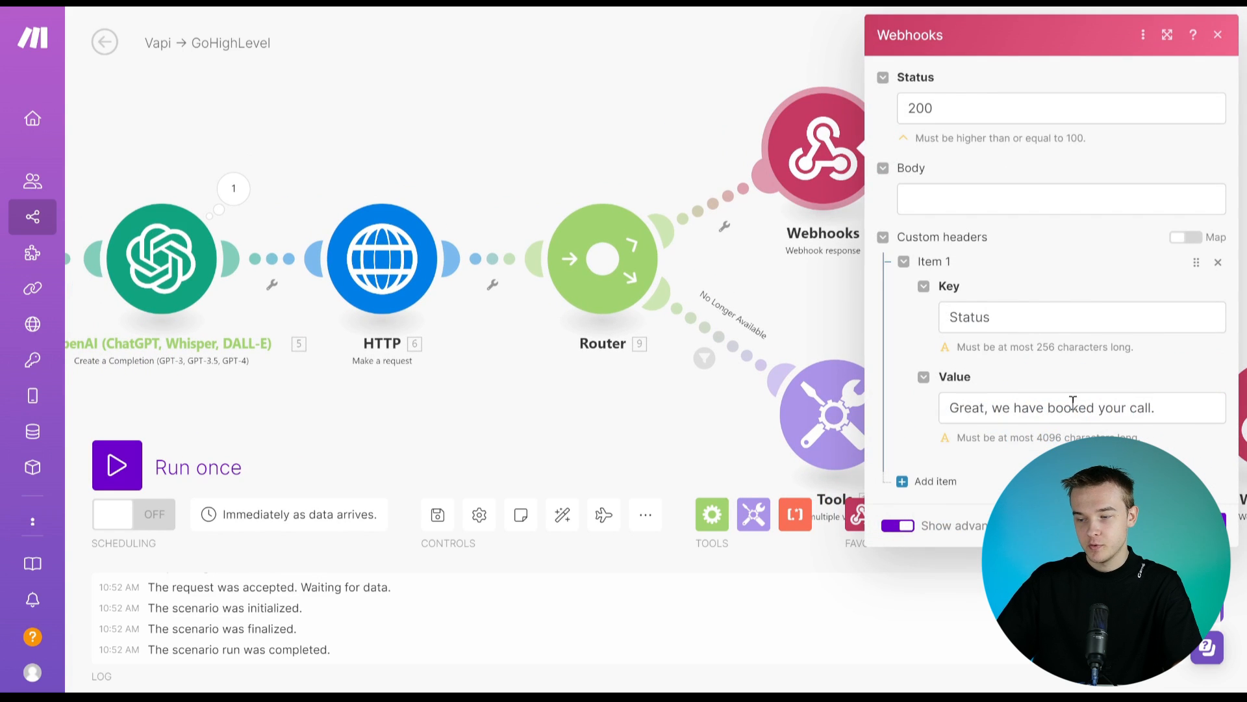
Step: Review the Webhook response module on the router's booked route, including its status code and custom Status header, and close it
{"action": "key", "text": "Escape"}
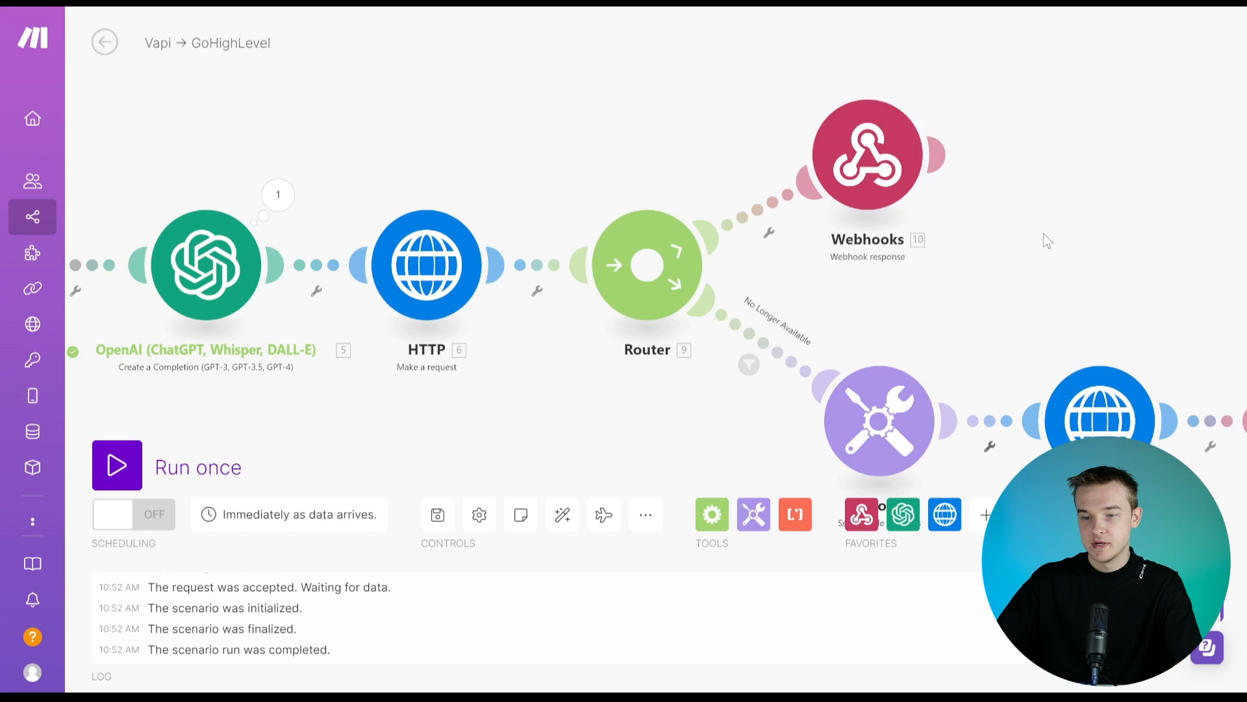
{"action": "left_click_drag", "start_coordinate": [953, 250], "coordinate": [830, 173]}
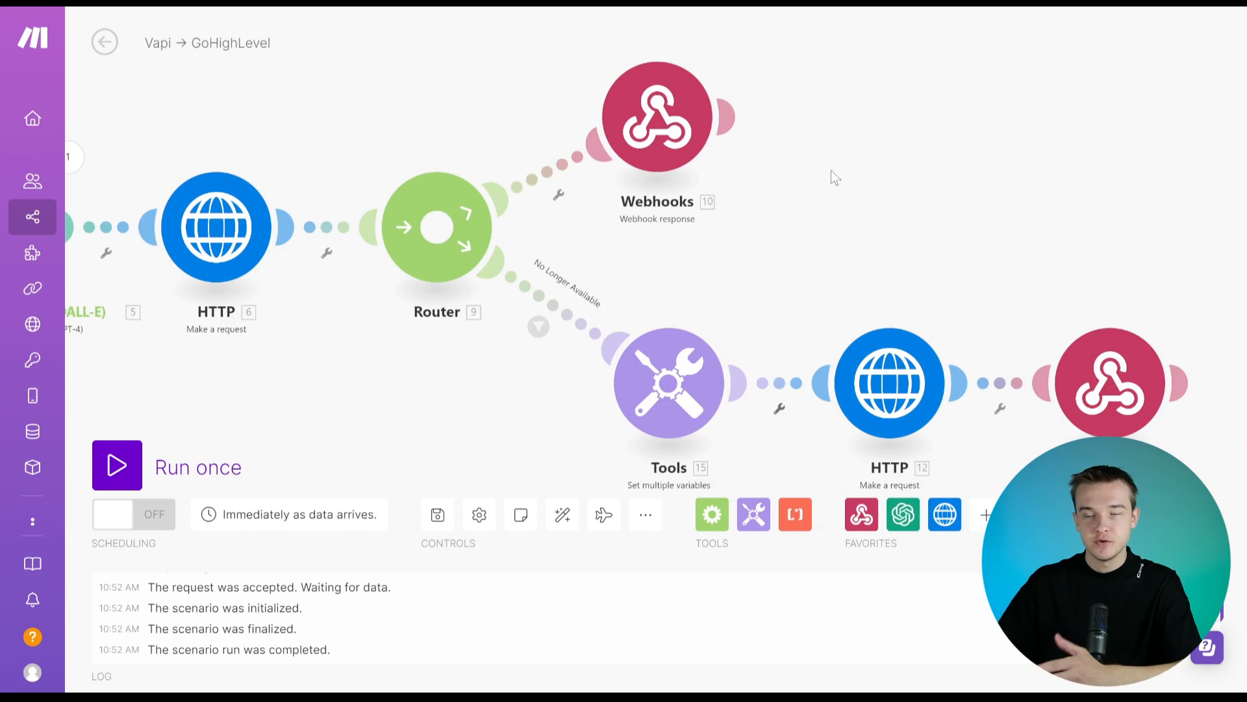
{"action": "left_click", "coordinate": [658, 120]}
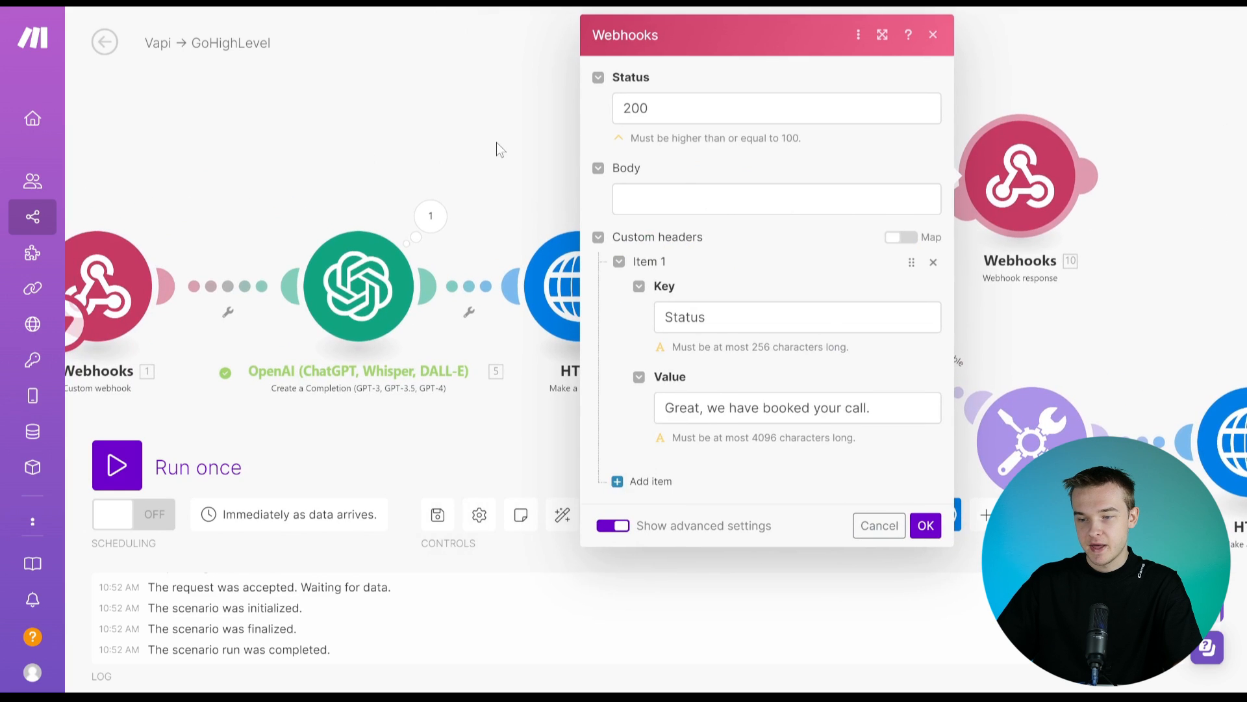
{"action": "left_click_drag", "start_coordinate": [496, 142], "coordinate": [223, 125]}
{"action": "left_click_drag", "start_coordinate": [484, 107], "coordinate": [272, 88]}
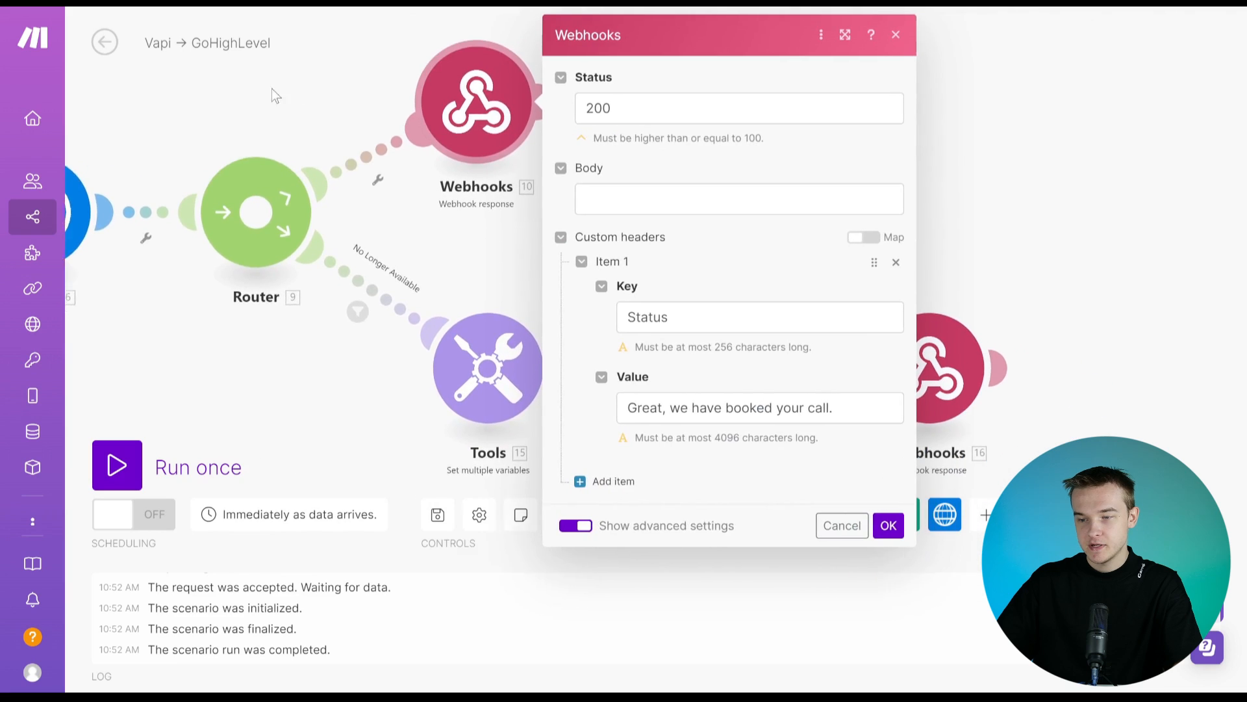
{"action": "left_click", "coordinate": [272, 88]}
Step: Open the router's No Longer Available filter, inspect the HTTP data behind its condition, and close the filter
{"action": "left_click", "coordinate": [462, 255]}
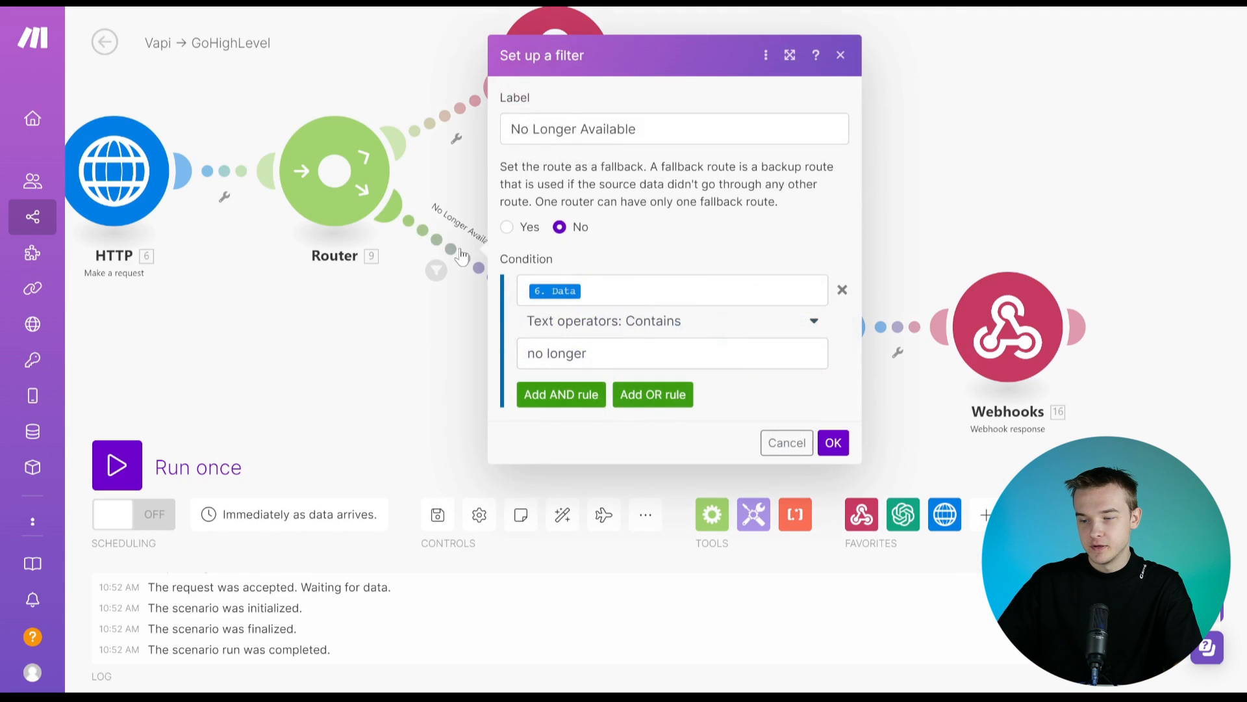
{"action": "left_click", "coordinate": [648, 292]}
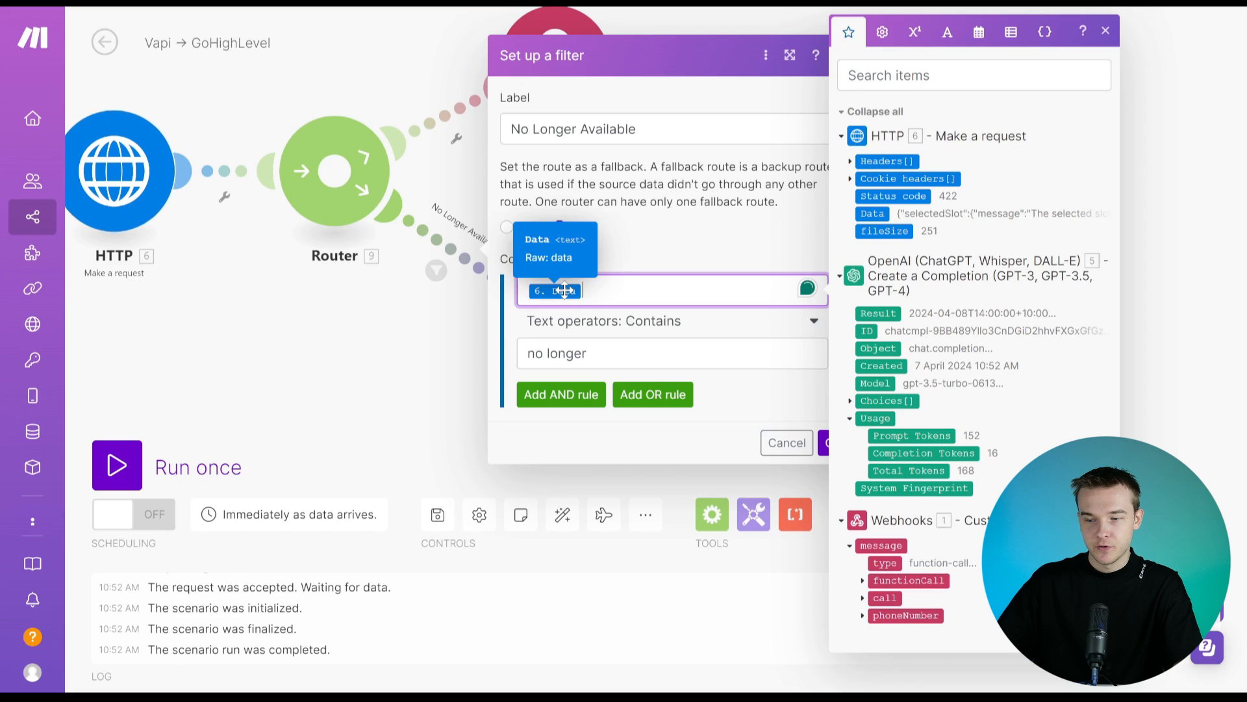
{"action": "left_click", "coordinate": [1106, 31]}
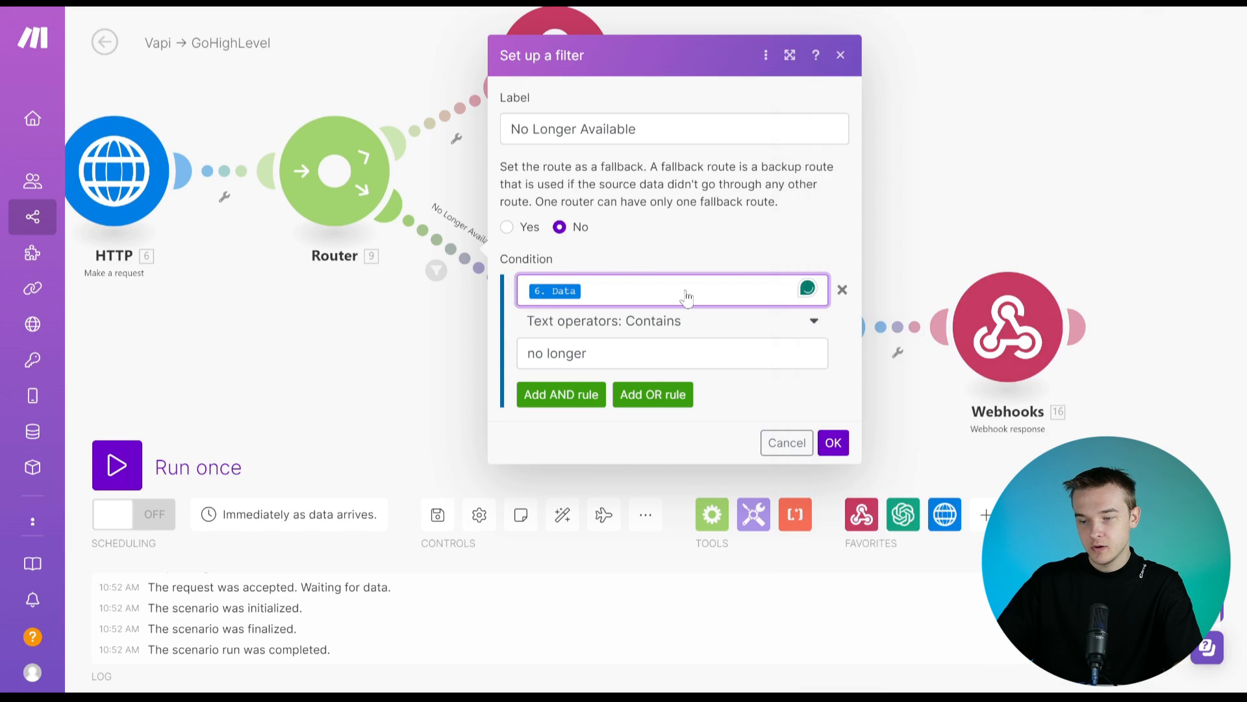
{"action": "left_click", "coordinate": [664, 259]}
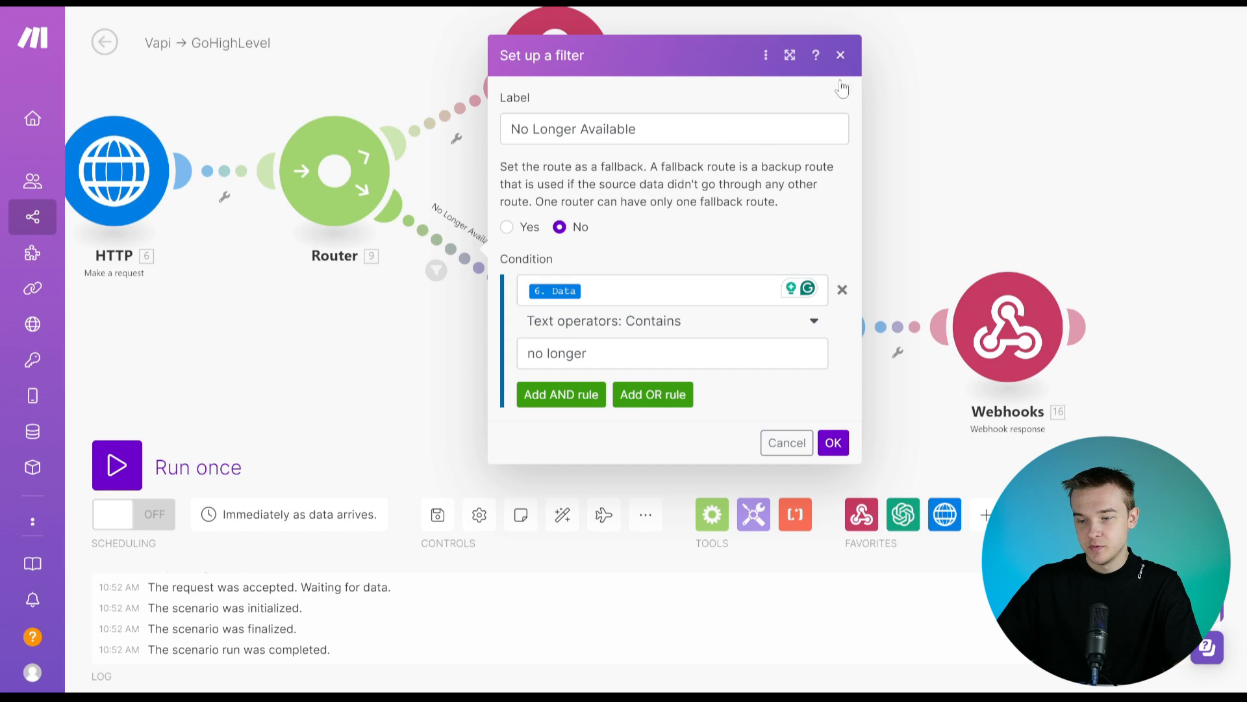
{"action": "left_click", "coordinate": [841, 55]}
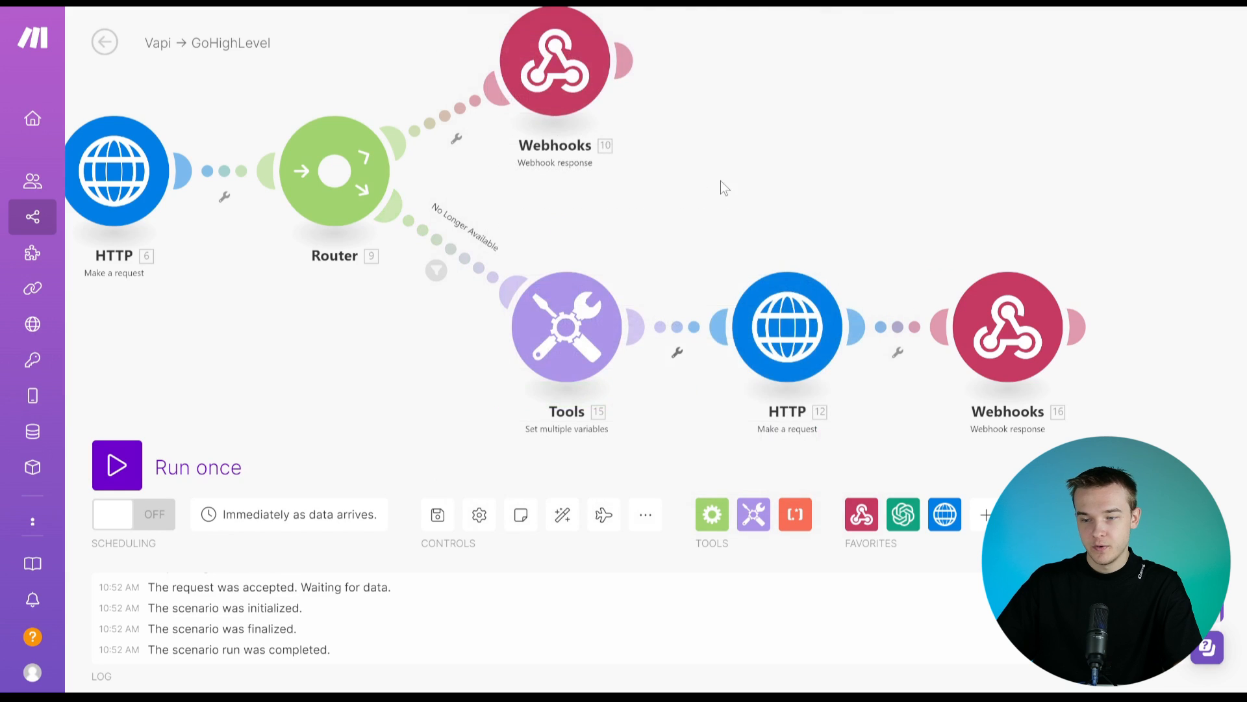
Step: Examine the starttime and endtime formulas in the Tools module on the No Longer Available route, and close the module
{"action": "scroll", "coordinate": [650, 172], "scroll_direction": "down", "scroll_amount": 2}
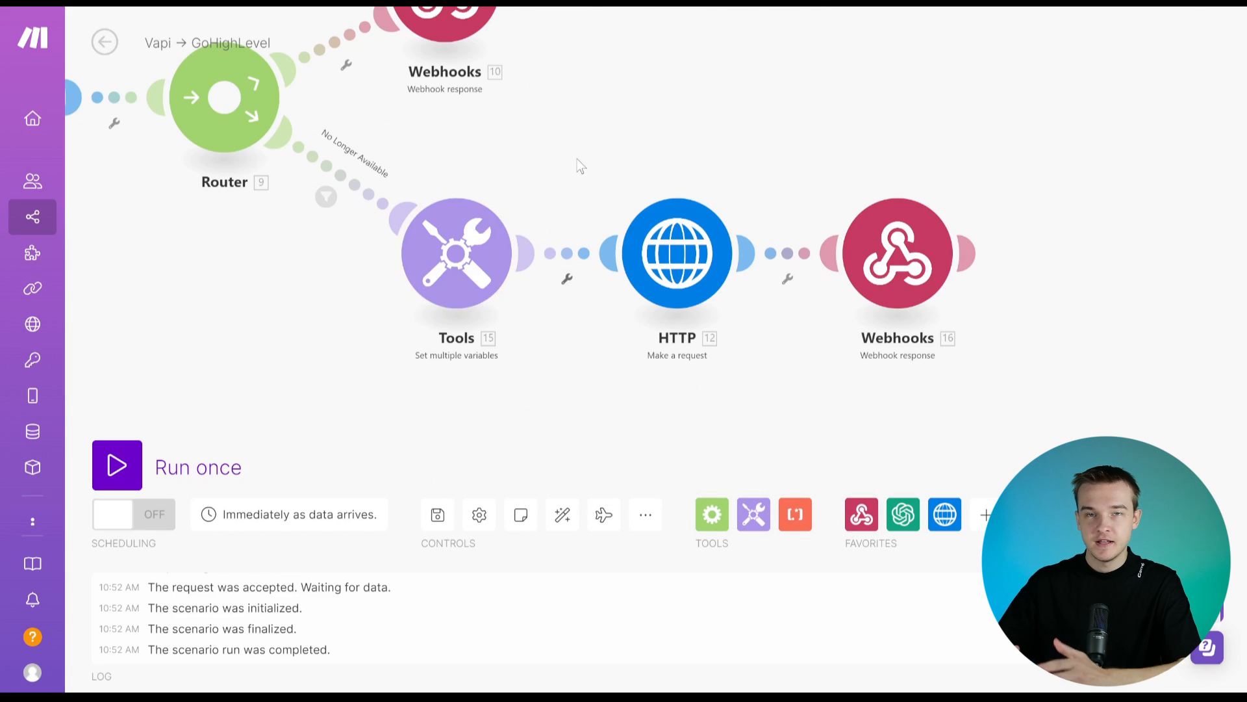
{"action": "left_click", "coordinate": [467, 260]}
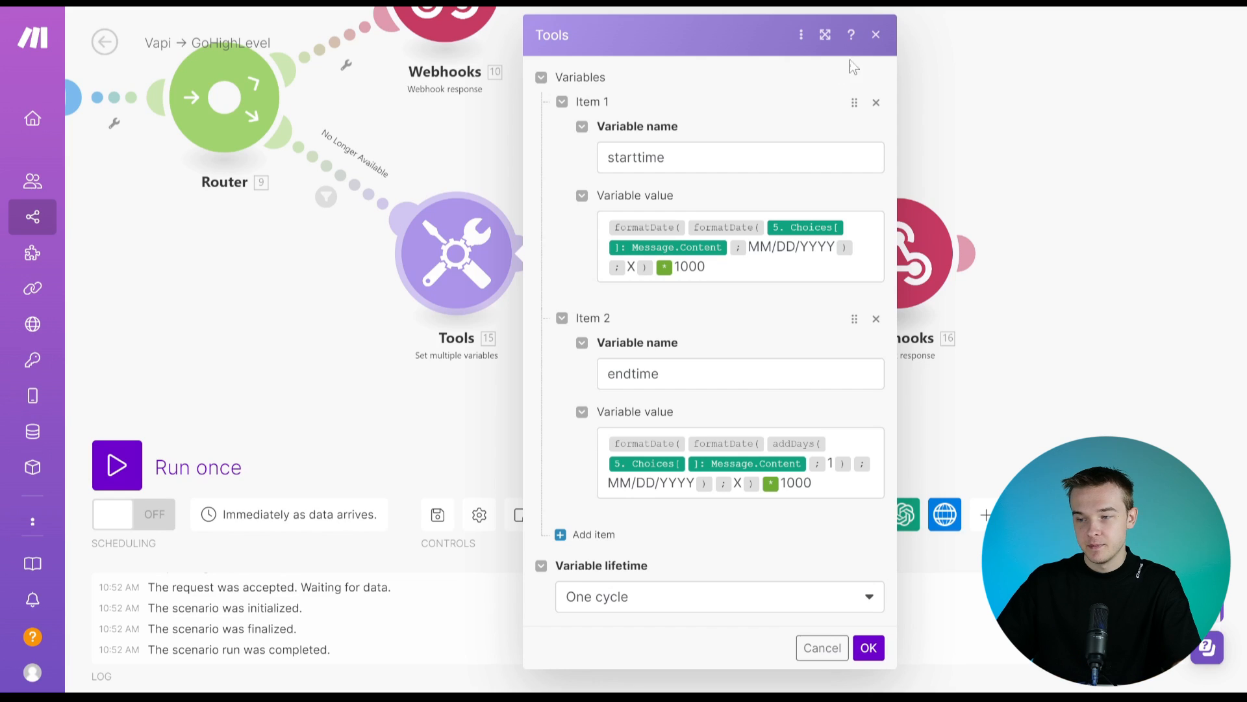
{"action": "left_click", "coordinate": [874, 36]}
{"action": "left_click", "coordinate": [680, 248]}
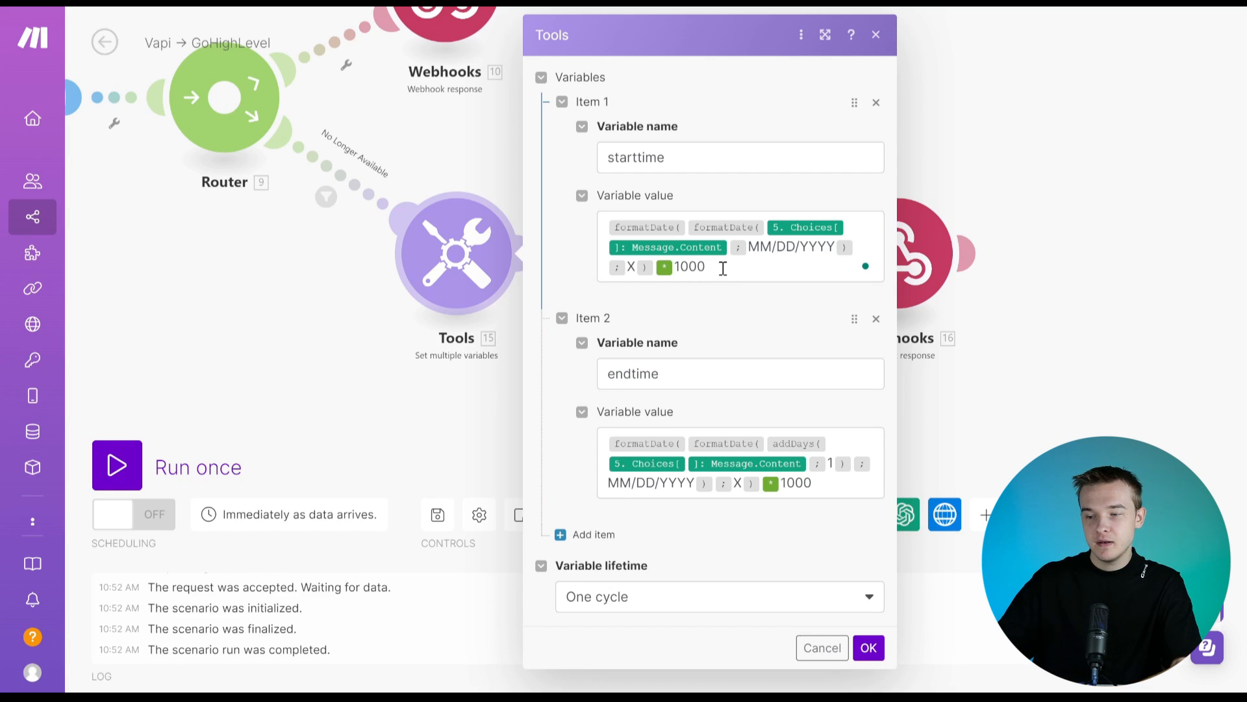
{"action": "left_click", "coordinate": [876, 35]}
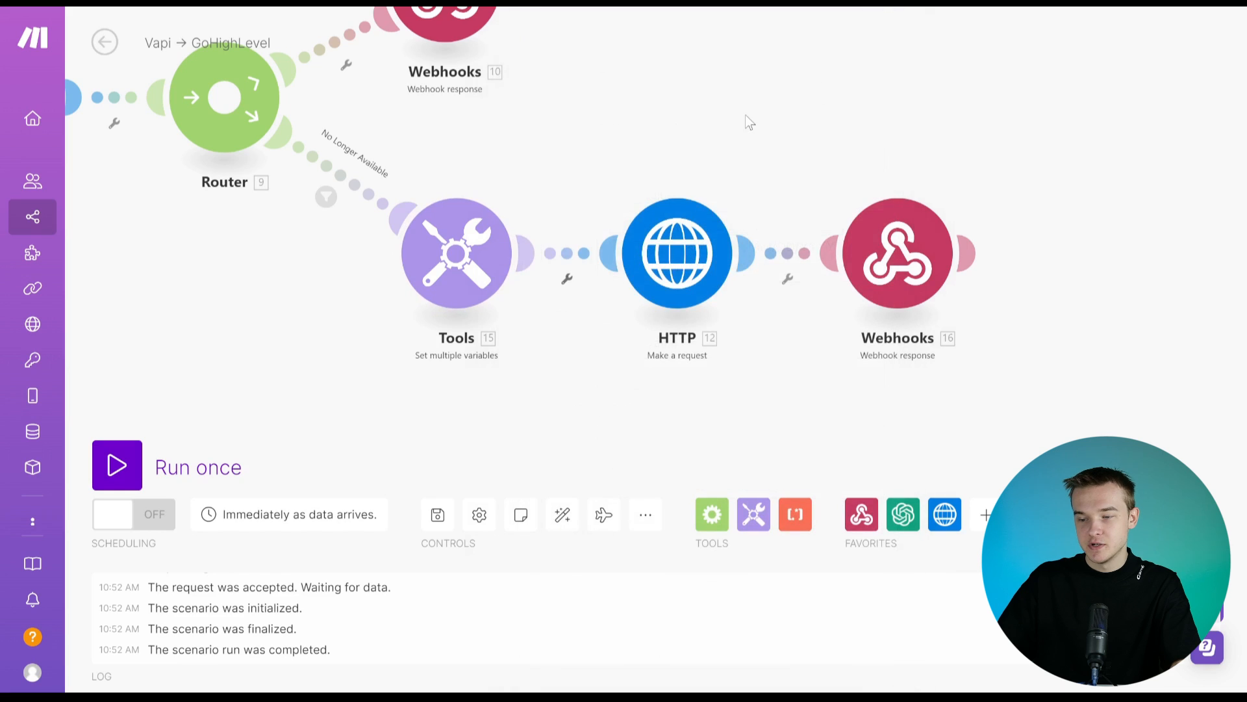
Step: On the No Longer Available route, check the HTTP module and the final Webhook response's body mappings, and close the settings
{"action": "left_click", "coordinate": [695, 247]}
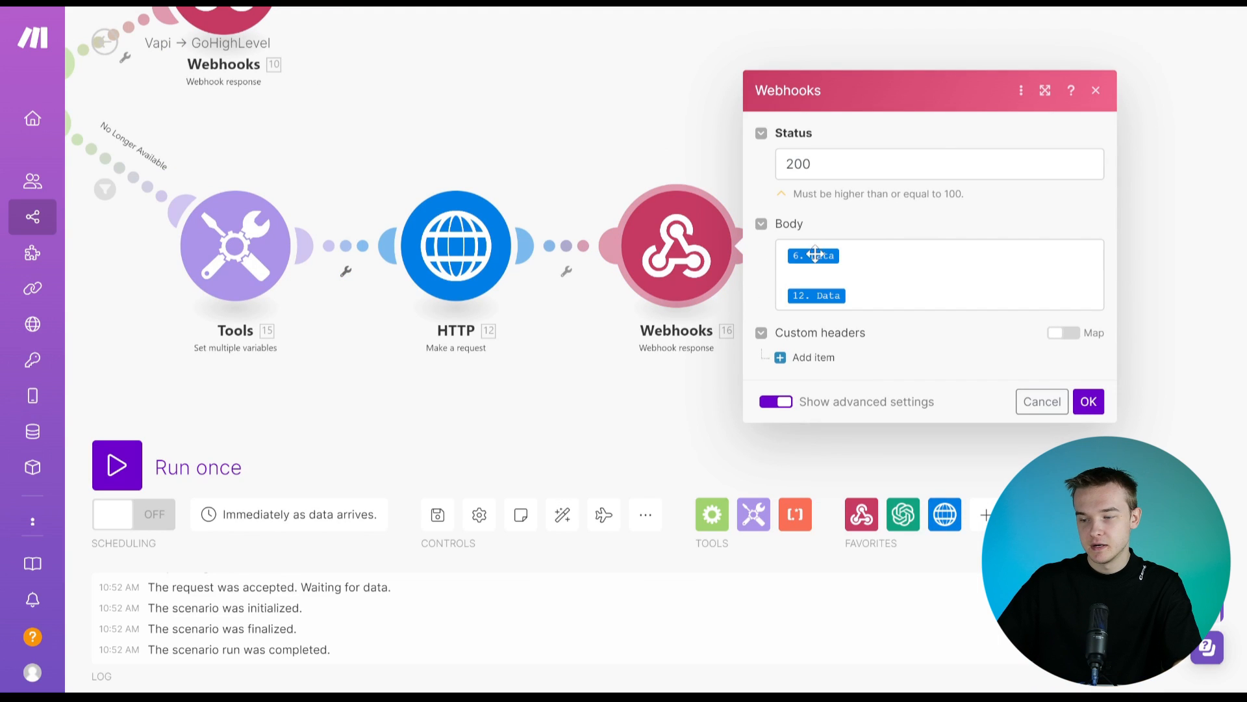
{"action": "left_click_drag", "start_coordinate": [571, 159], "coordinate": [947, 205]}
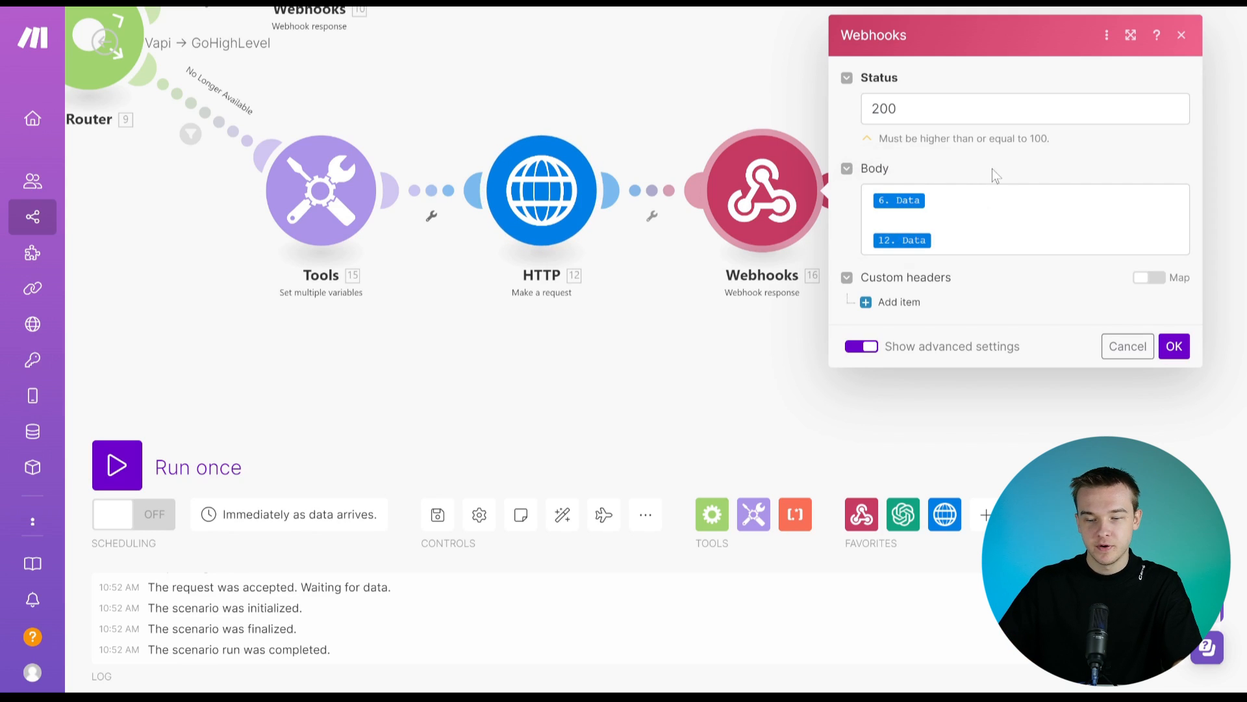
{"action": "left_click", "coordinate": [1181, 35]}
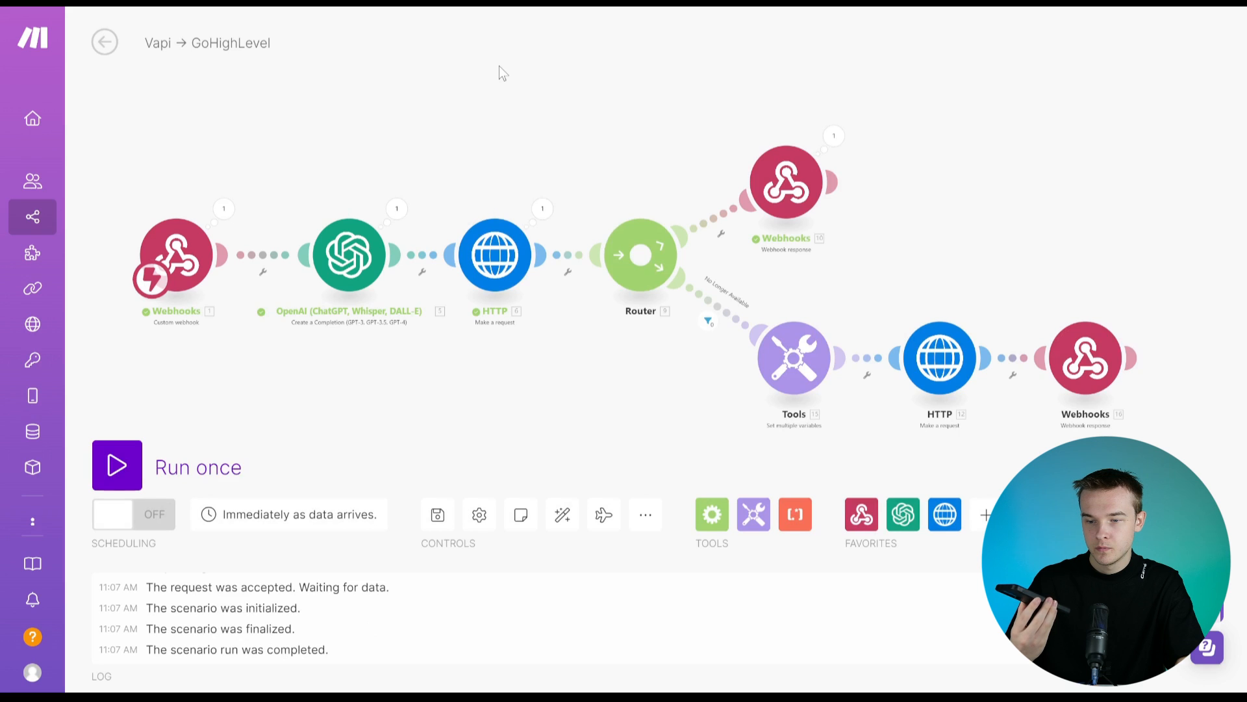
Step: Inspect the request content and returned data of the first HTTP module's completed operation, and close its details
{"action": "left_click", "coordinate": [557, 202]}
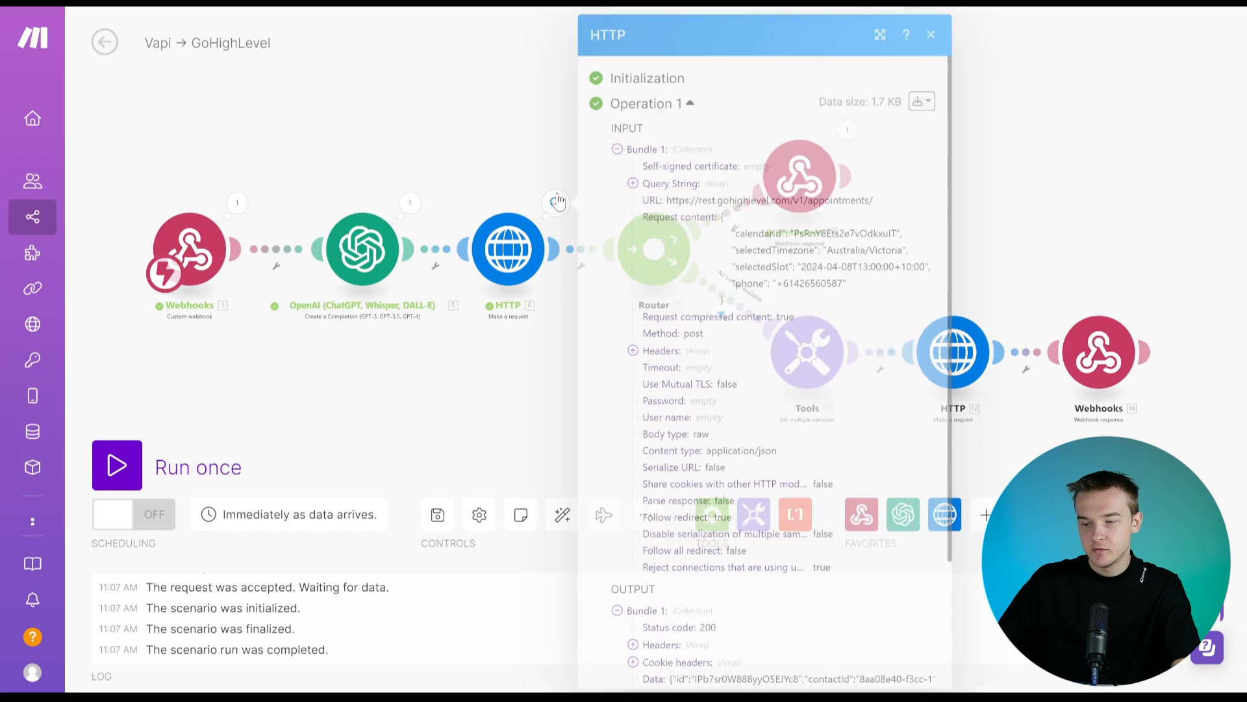
{"action": "scroll", "coordinate": [743, 386], "scroll_direction": "down", "scroll_amount": 3}
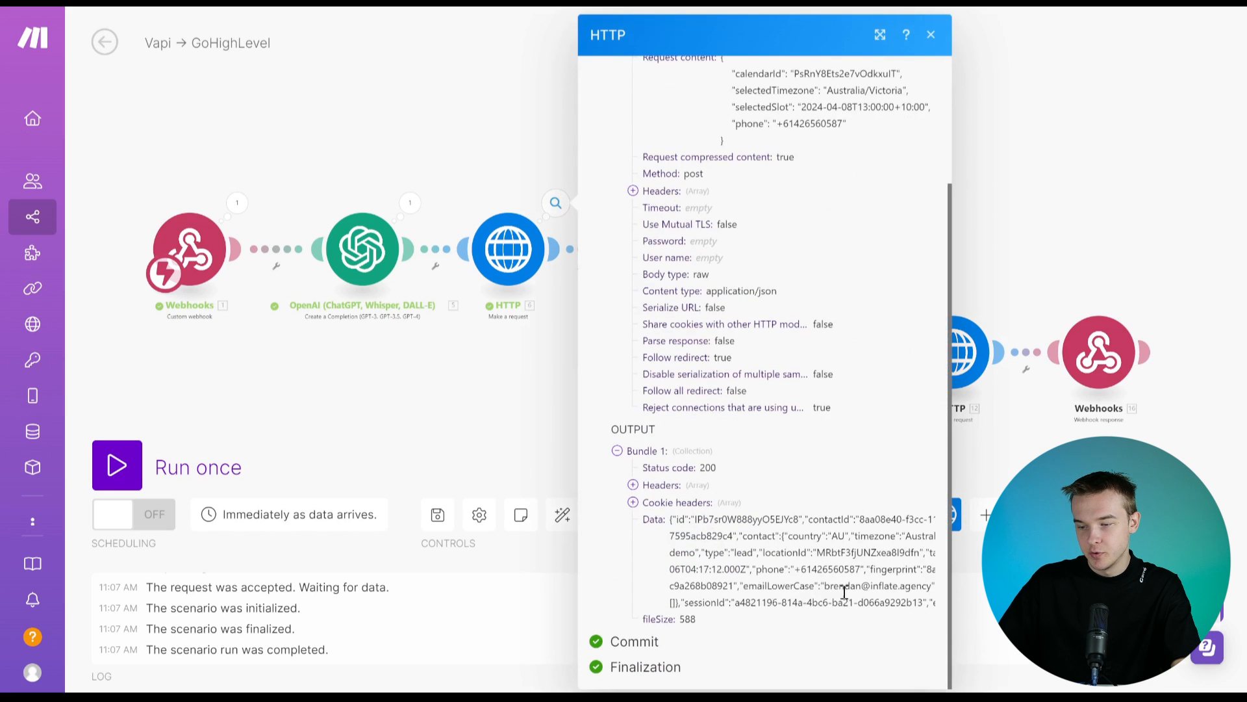
{"action": "left_click", "coordinate": [466, 403]}
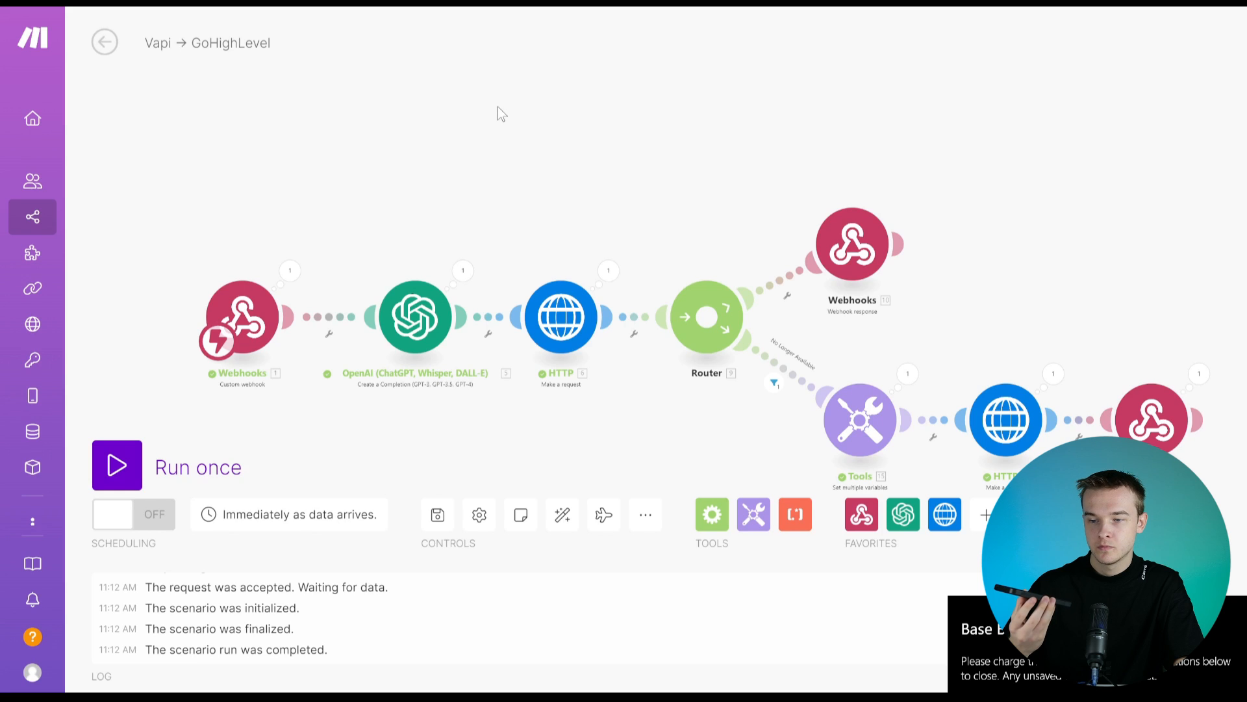
Step: Review the completed test run along the No Longer Available route, including the HTTP module's operation after Tools
{"action": "scroll", "coordinate": [497, 111], "scroll_direction": "down", "scroll_amount": 2}
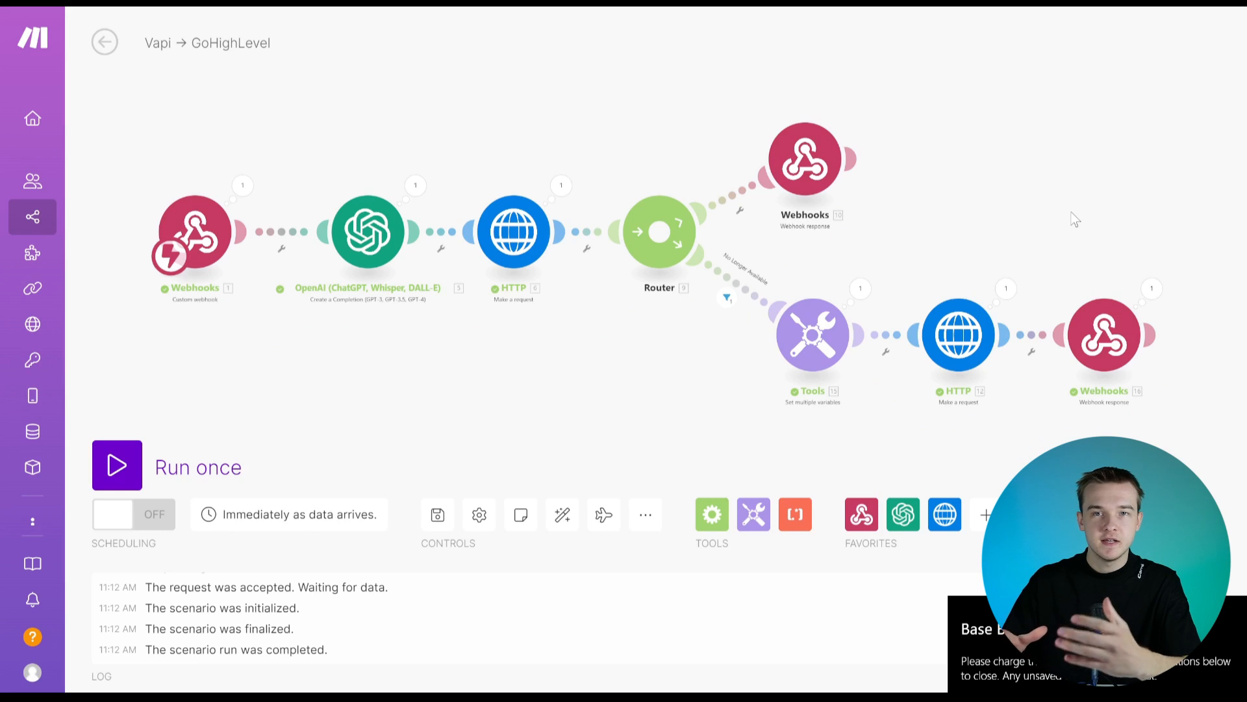
{"action": "left_click_drag", "start_coordinate": [1075, 220], "coordinate": [1060, 205]}
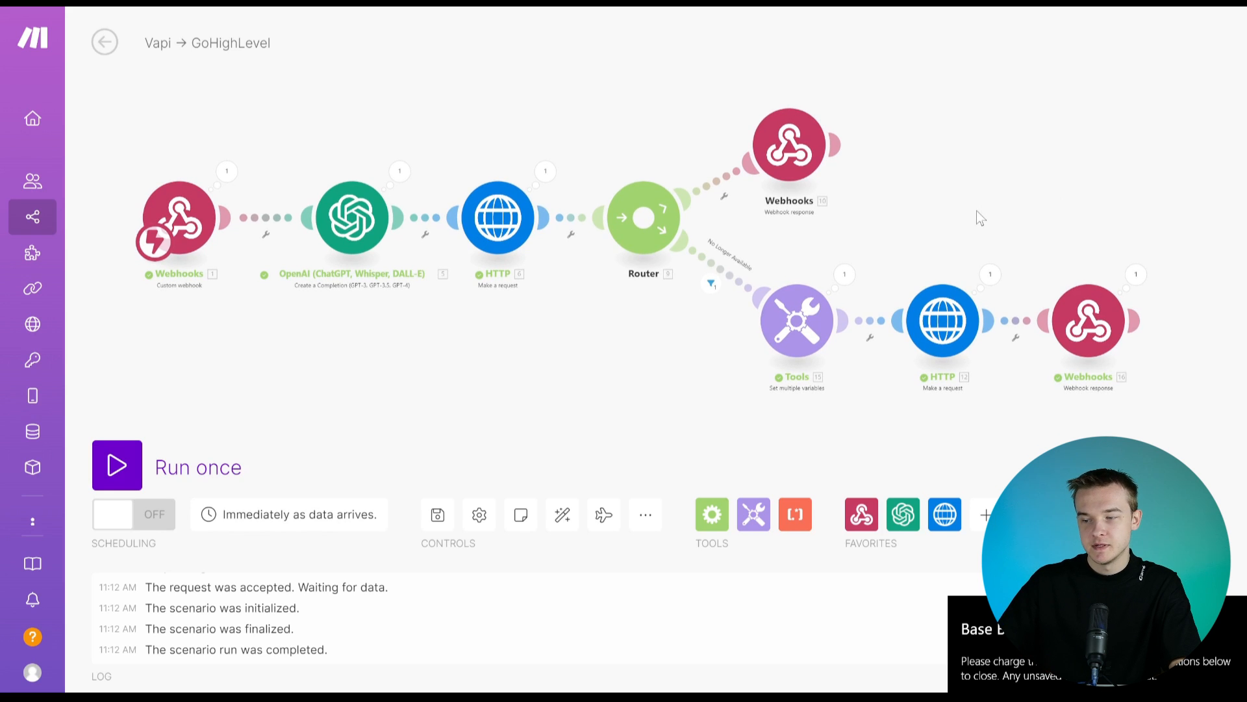
{"action": "left_click", "coordinate": [989, 273]}
{"action": "left_click", "coordinate": [781, 215]}
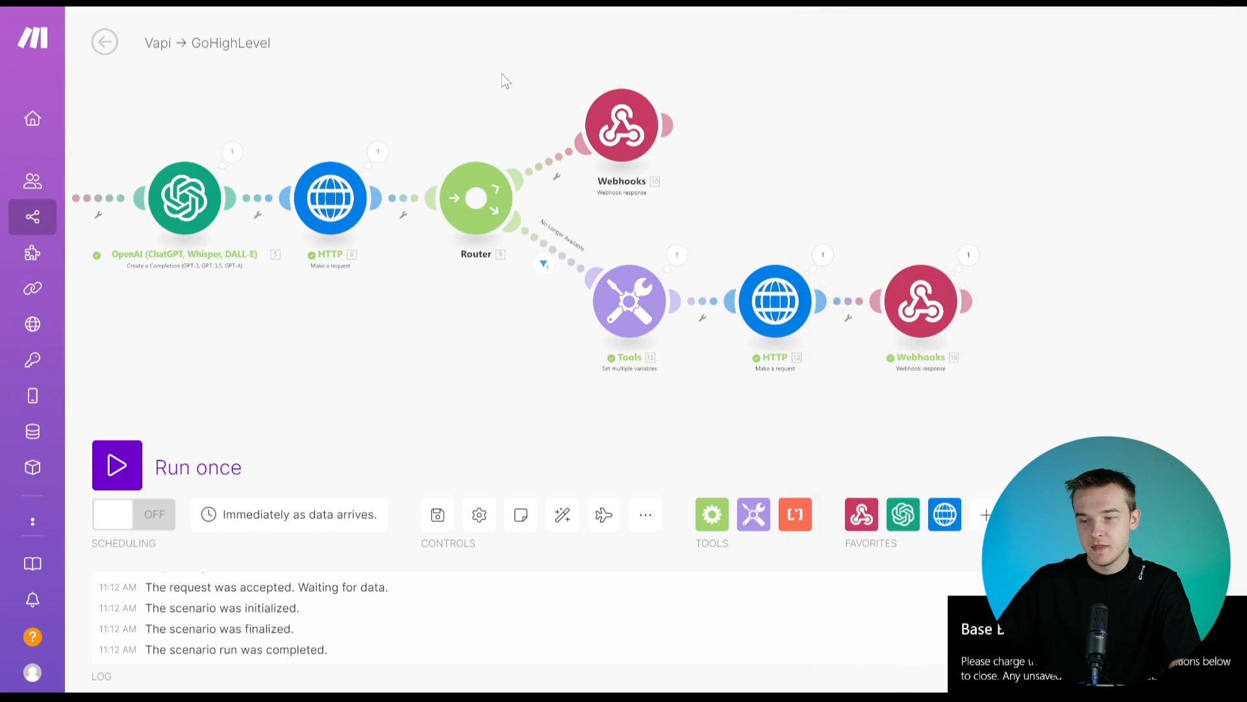
{"action": "left_click_drag", "start_coordinate": [665, 80], "coordinate": [672, 89]}
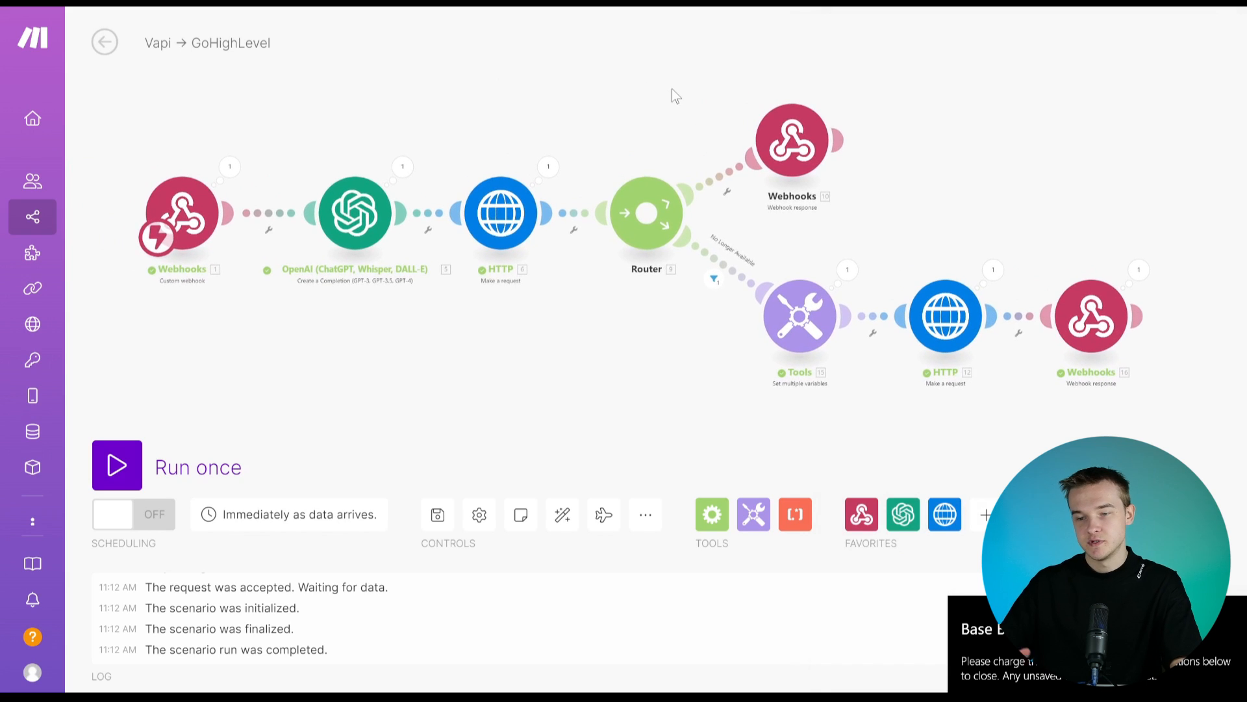